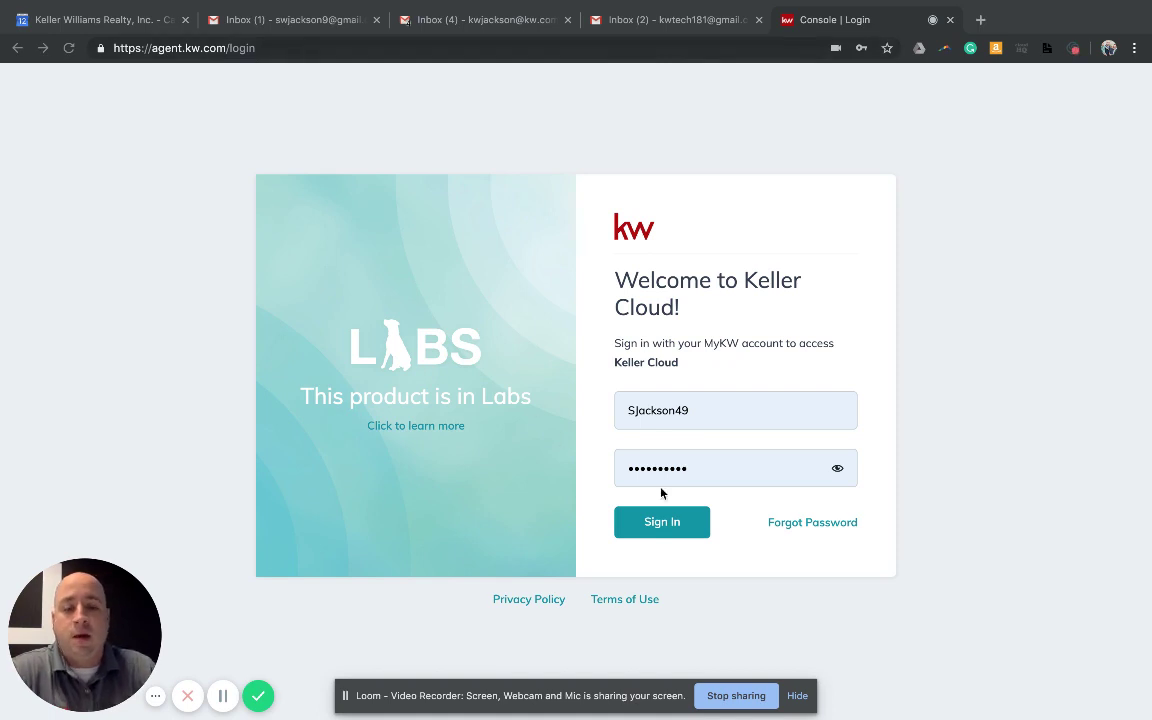
Submit the filled-in Keller Cloud login to reach the KW Command dashboard
left_click(660, 522)
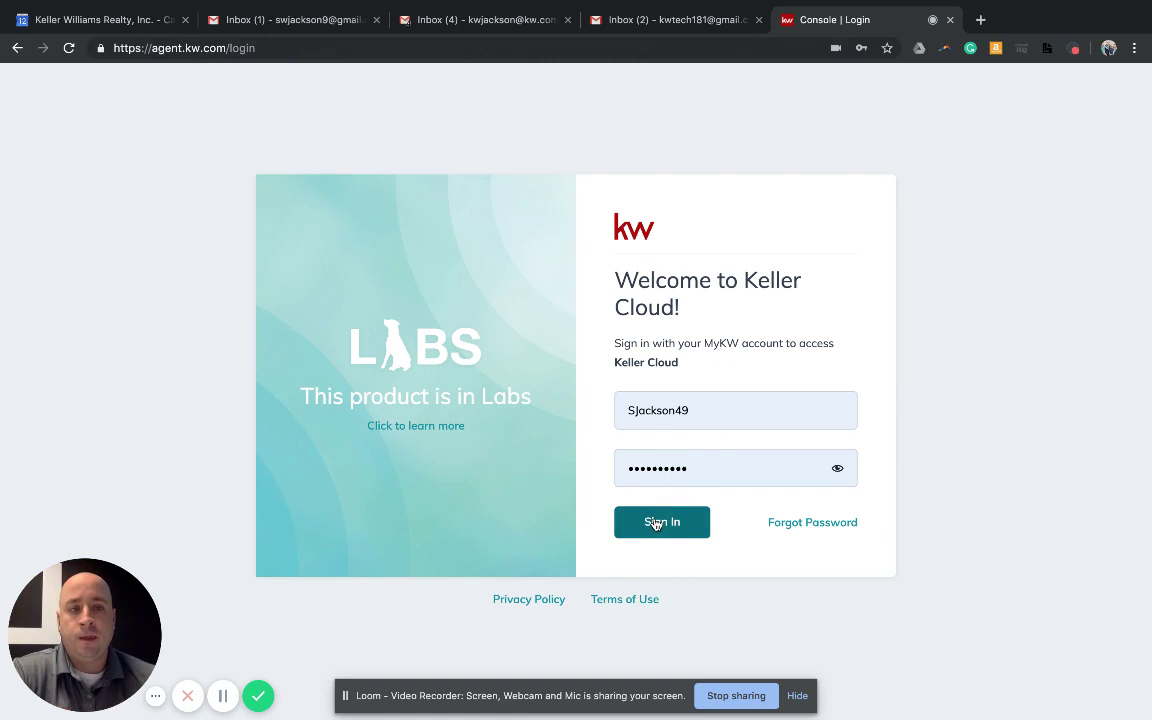
left_click(655, 523)
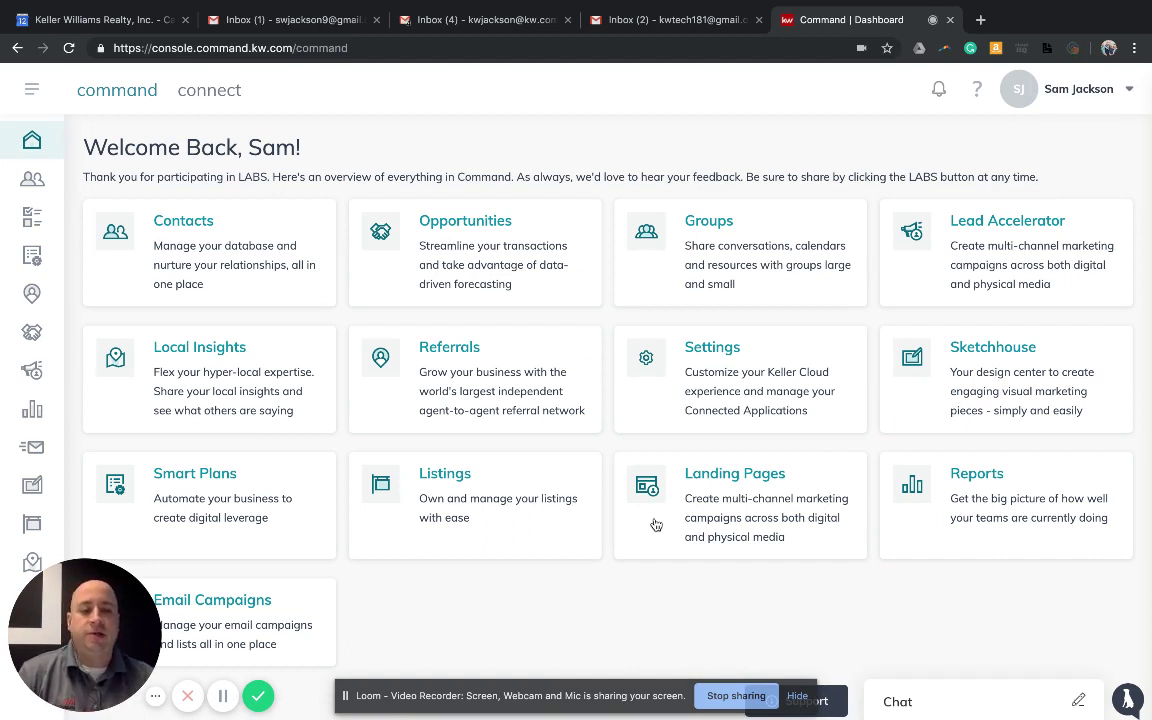
Open Lead Accelerator from the left sidebar to list the 17 marketing campaigns
left_click(797, 695)
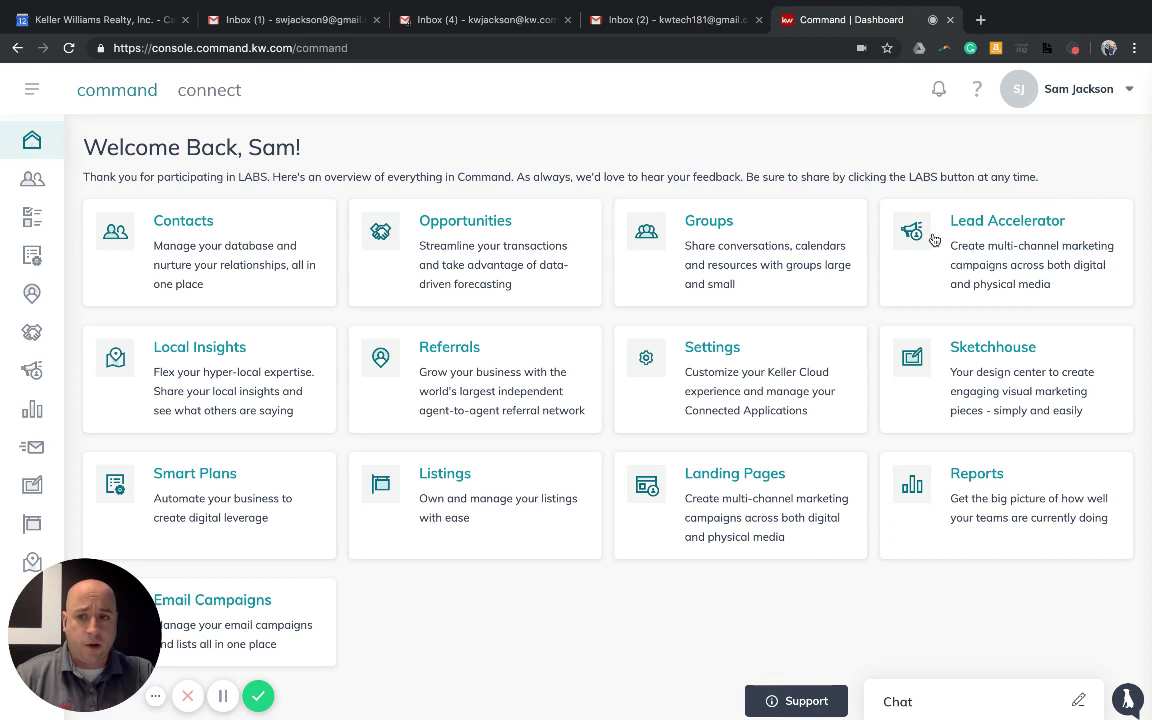
left_click(30, 374)
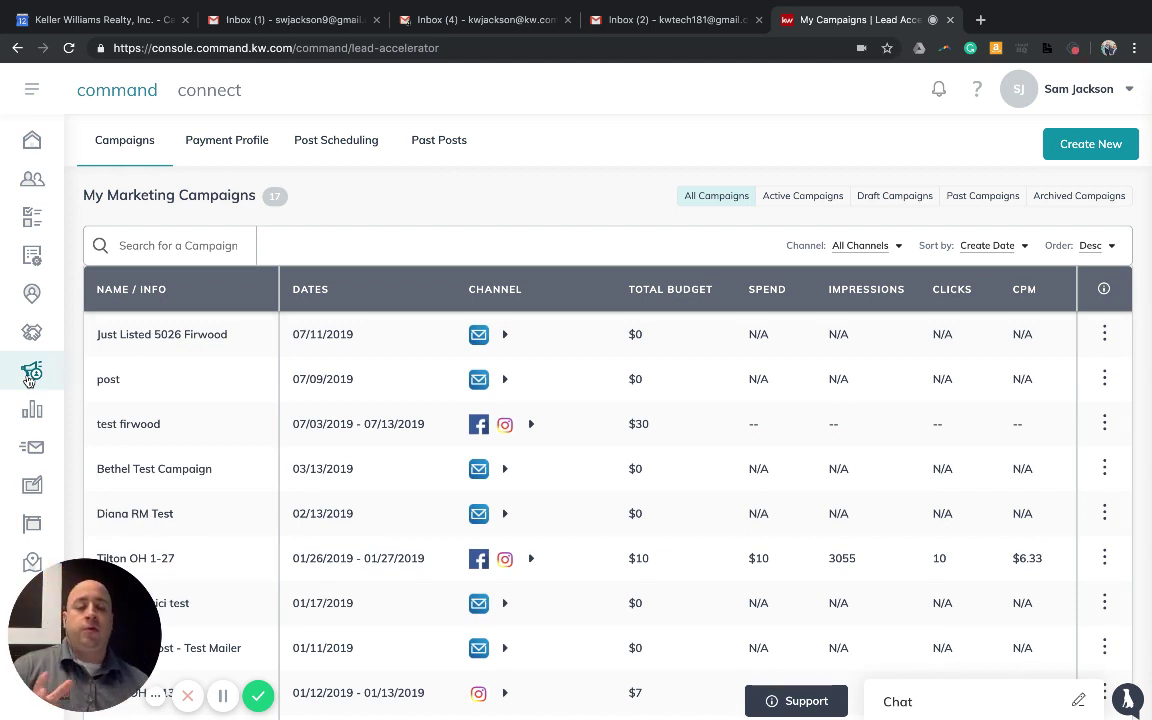
Review the Payment Profile's saved Visa card, closing the Add Card form without saving
left_click(240, 150)
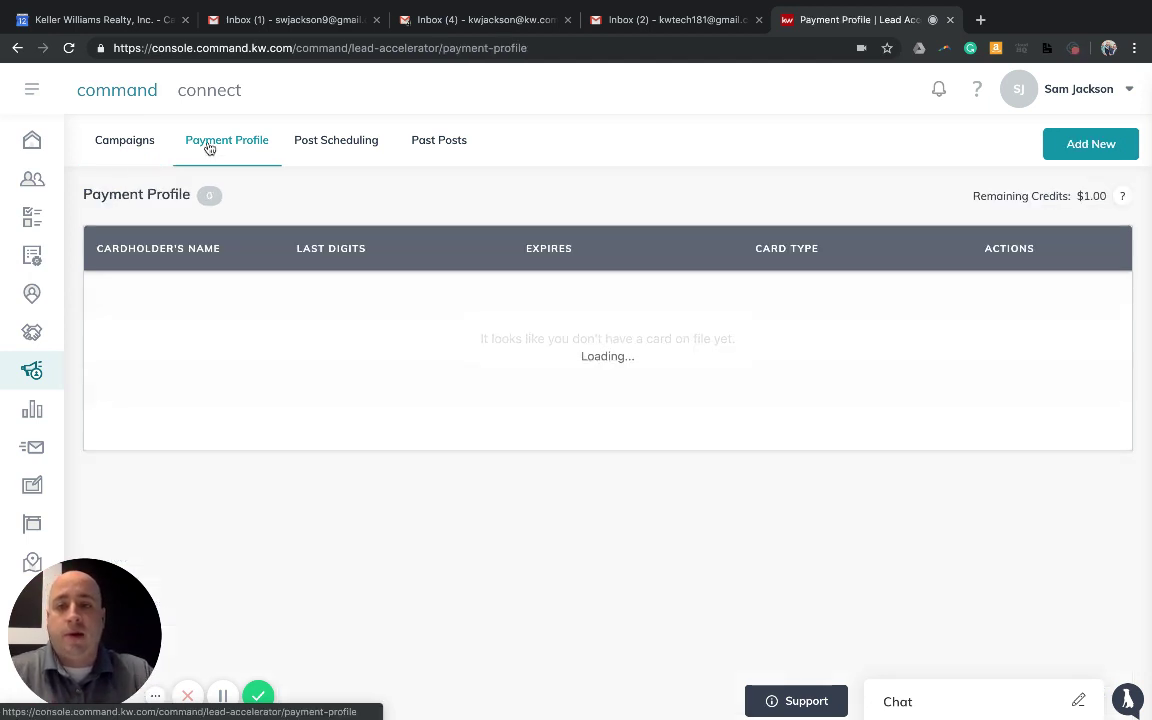
left_click(1073, 150)
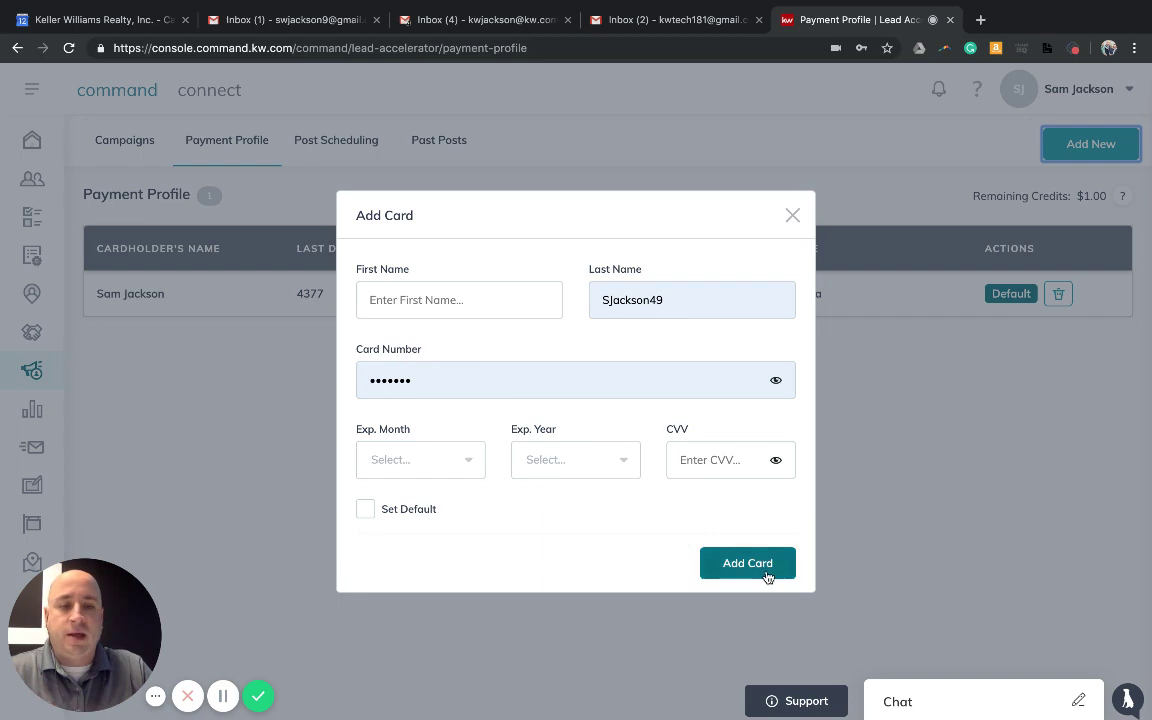
left_click(793, 218)
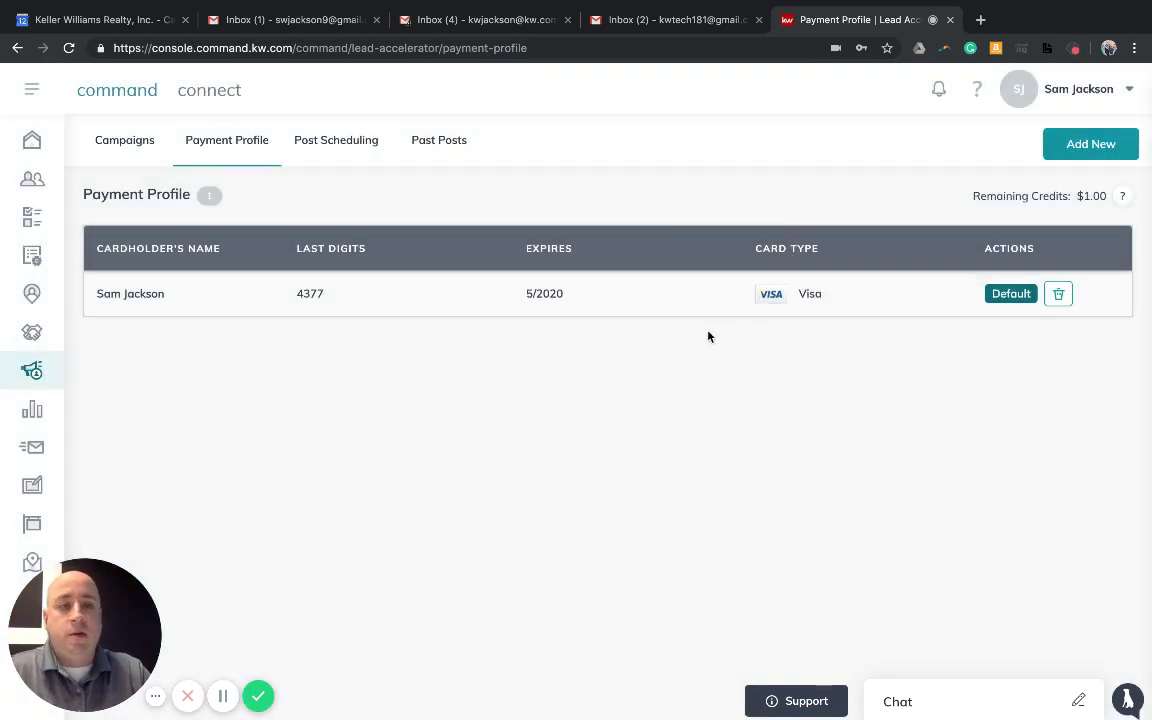
Create a Direct Mail campaign named 'New Listing Test' with goal Advertise Listing and configure it
left_click(110, 149)
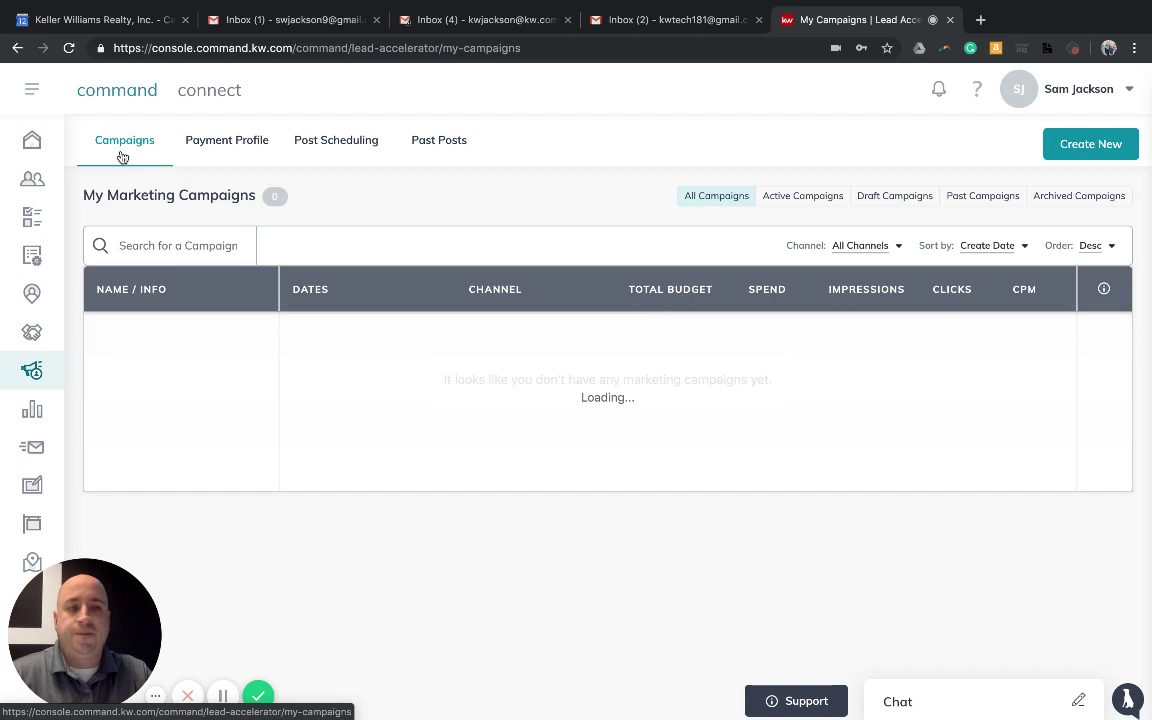
left_click(1091, 156)
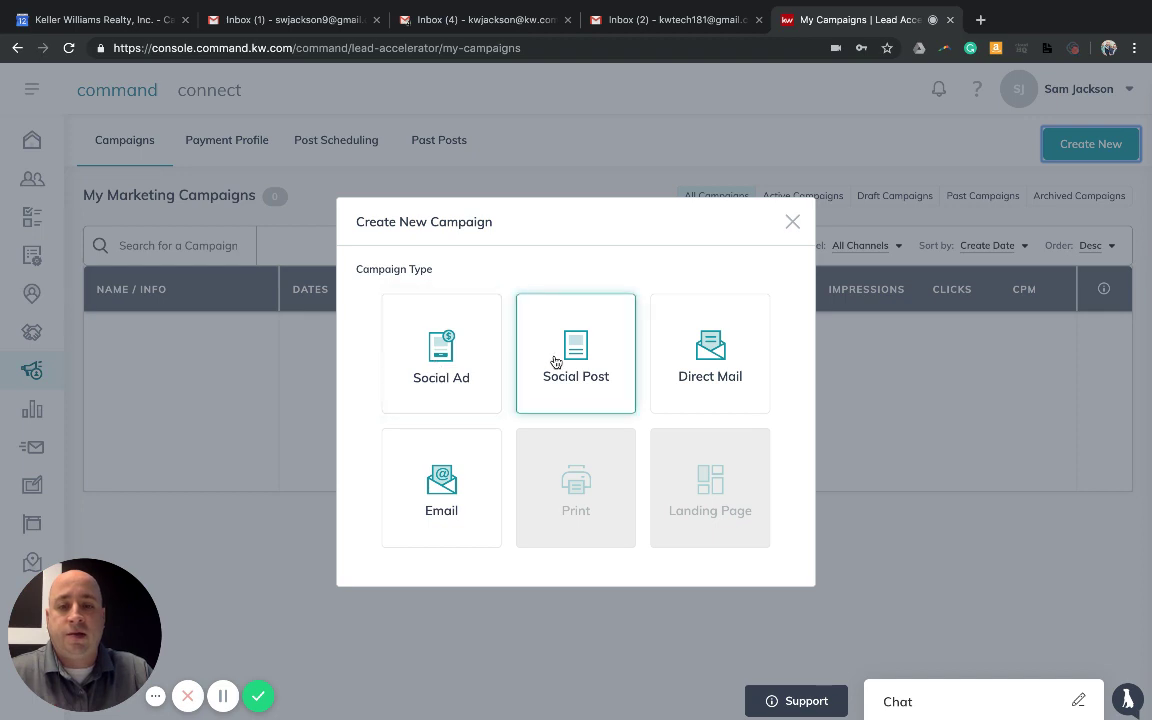
left_click(716, 382)
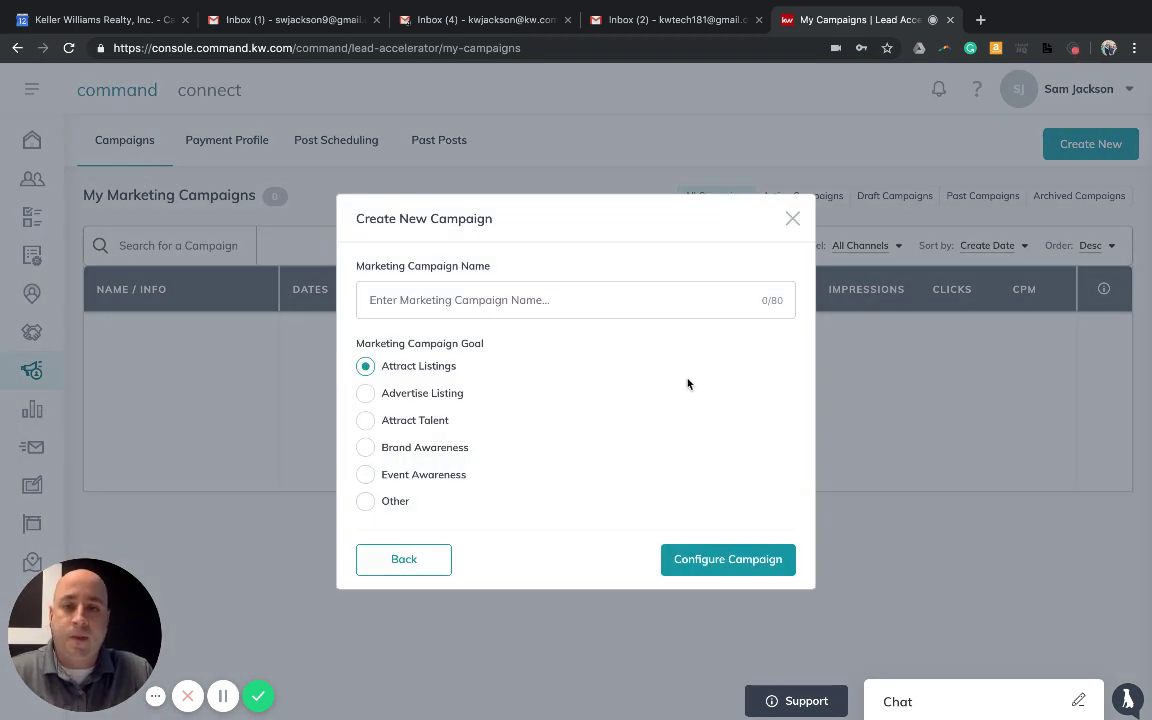
left_click(566, 301)
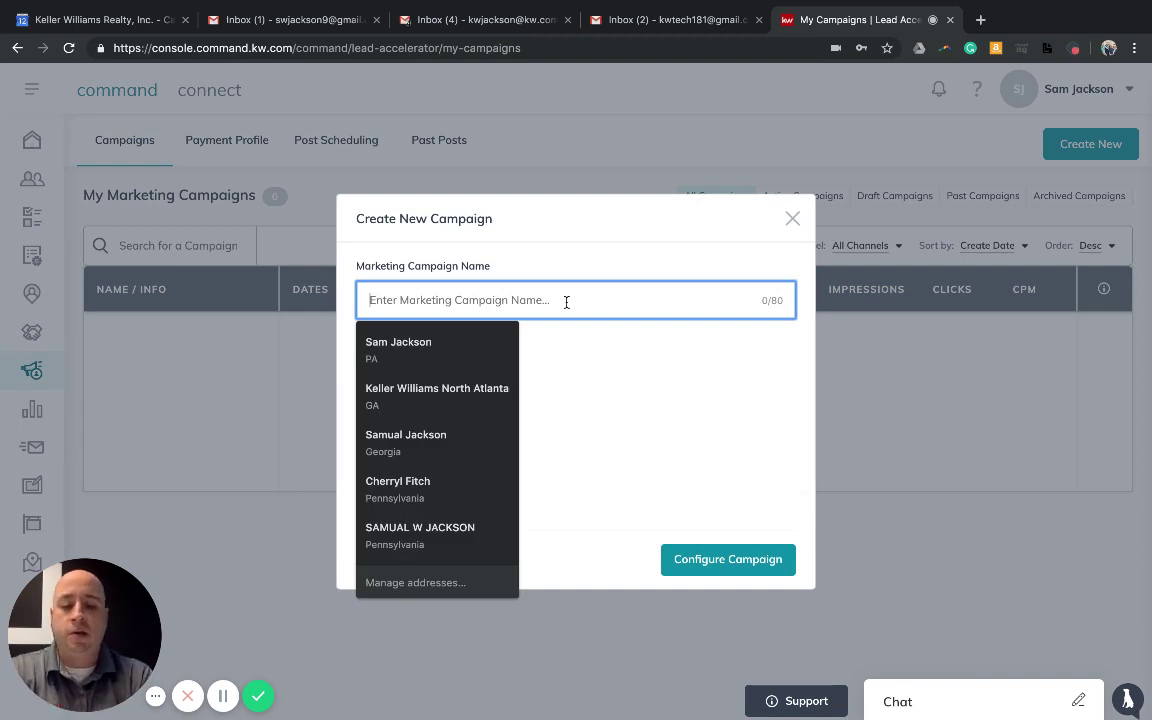
type("New L")
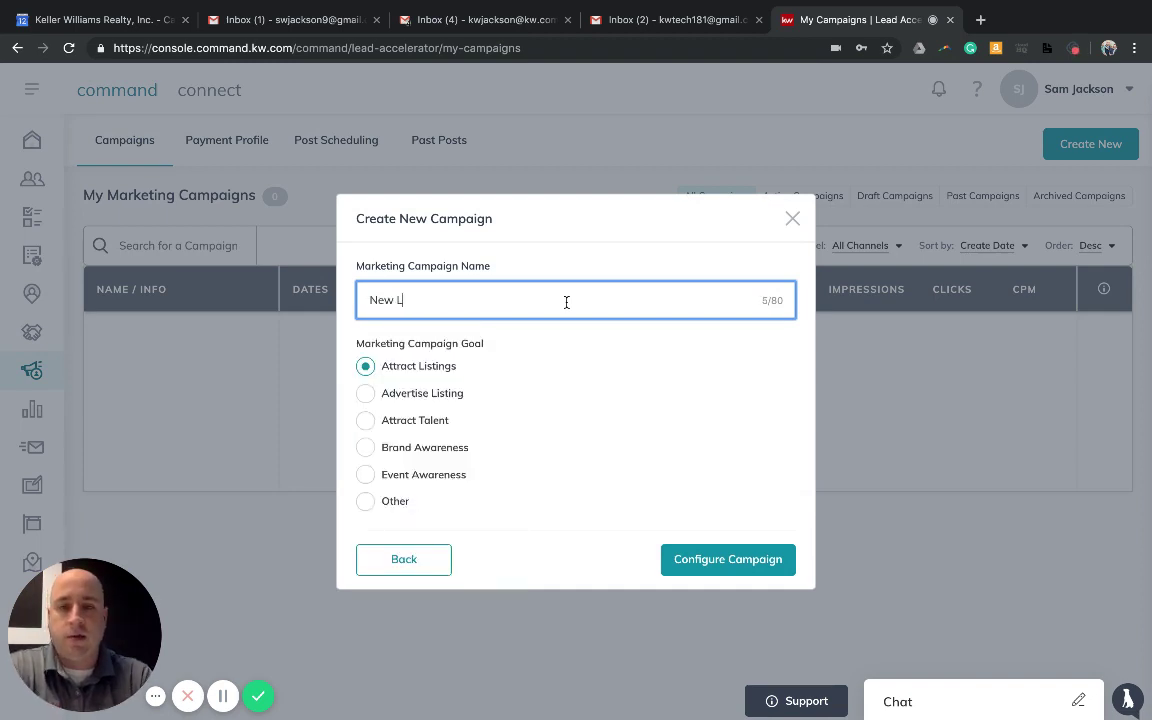
type("isting -")
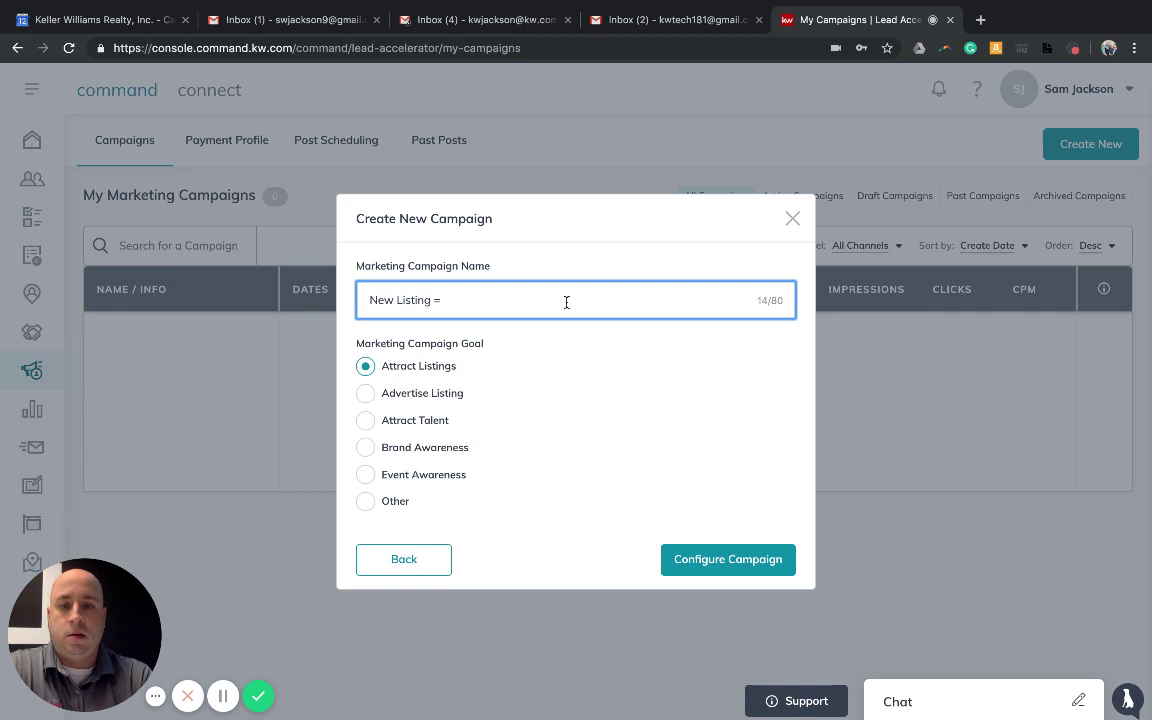
key("BackSpace")
type("Test")
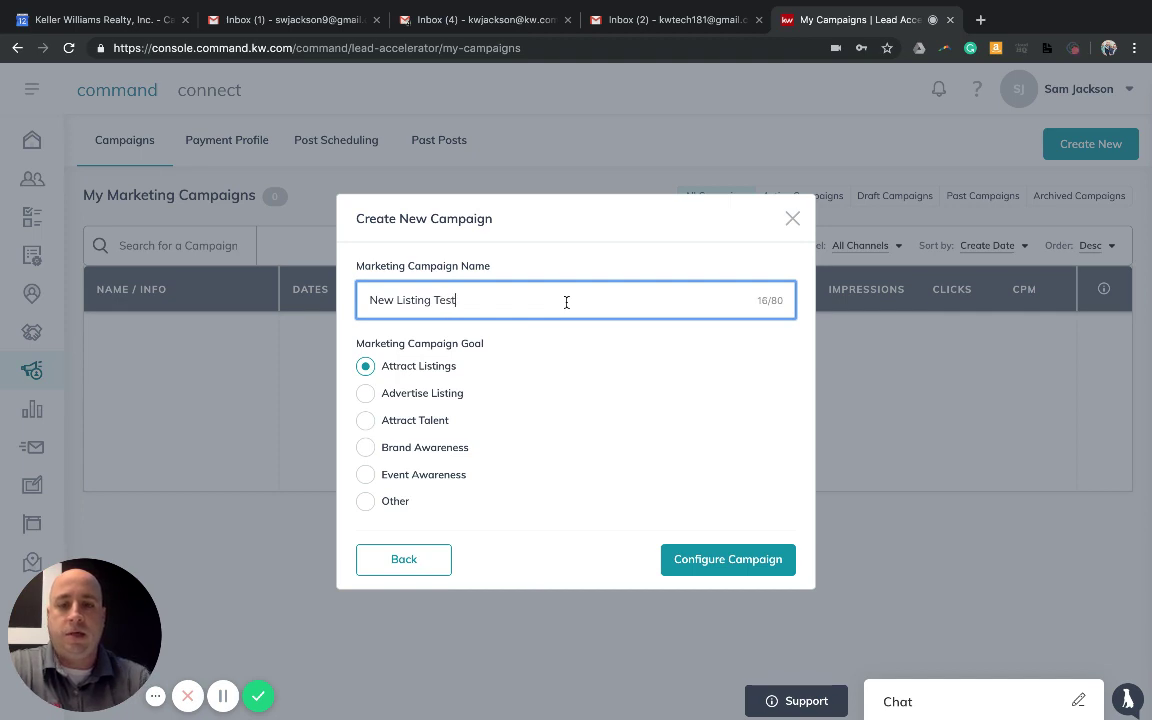
left_click(363, 394)
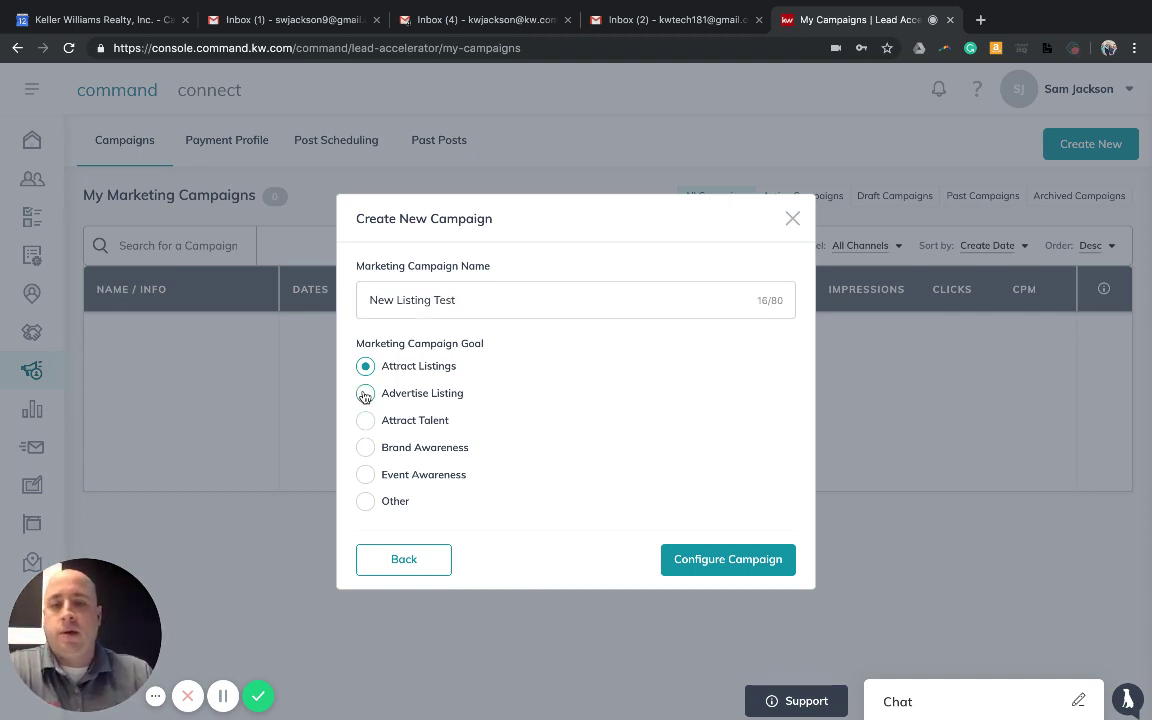
left_click(733, 561)
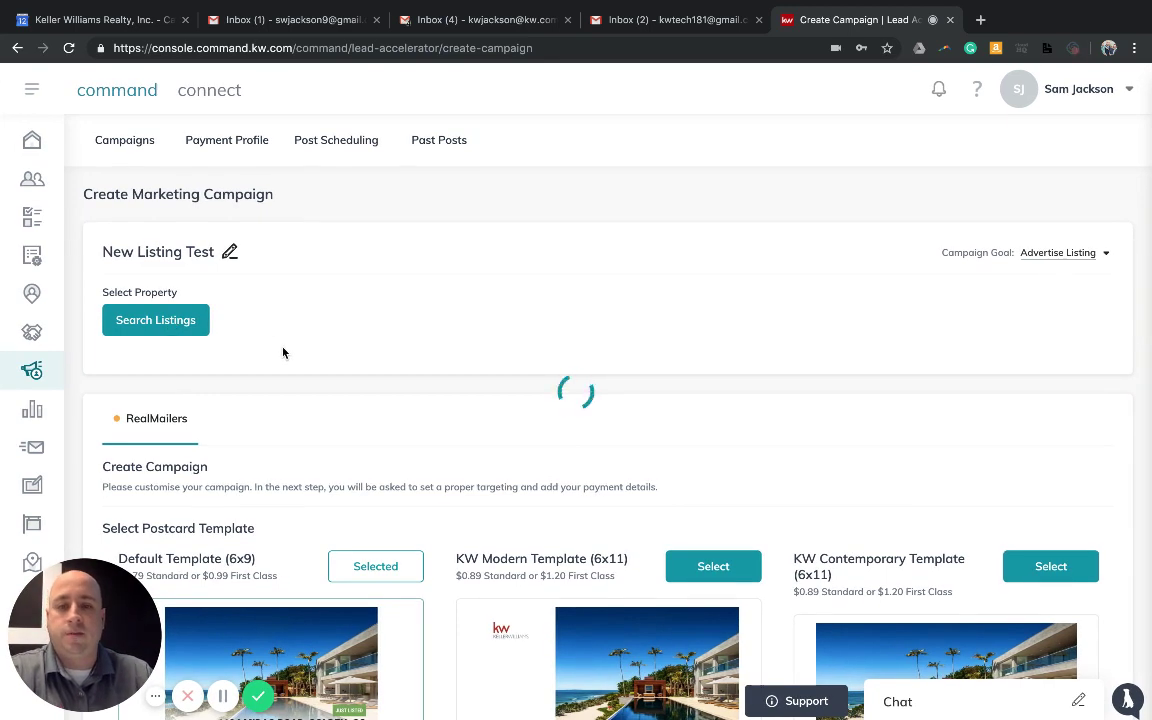
Scroll down to review the RealMailers postcard templates, with Default Template (6x9) selected
scroll(449, 387, "down", 1)
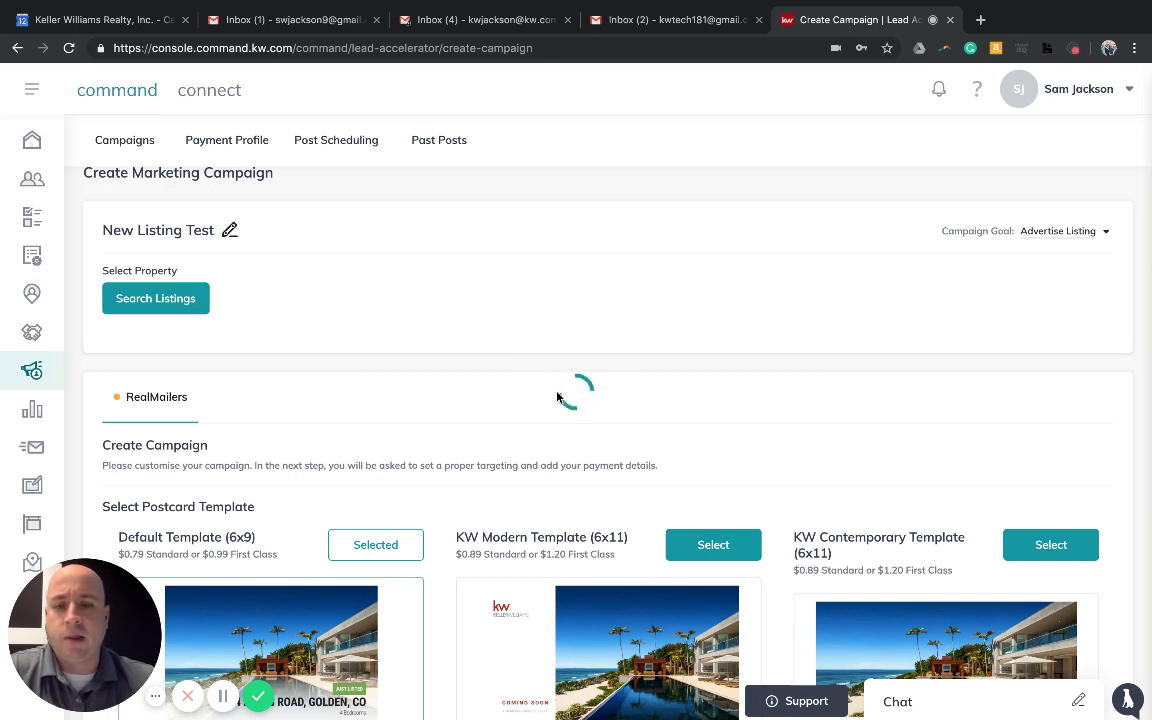
Reload and recreate the Direct Mail campaign as 'Test New Listing' with goal Advertise Listing
left_click(69, 47)
left_click(694, 248)
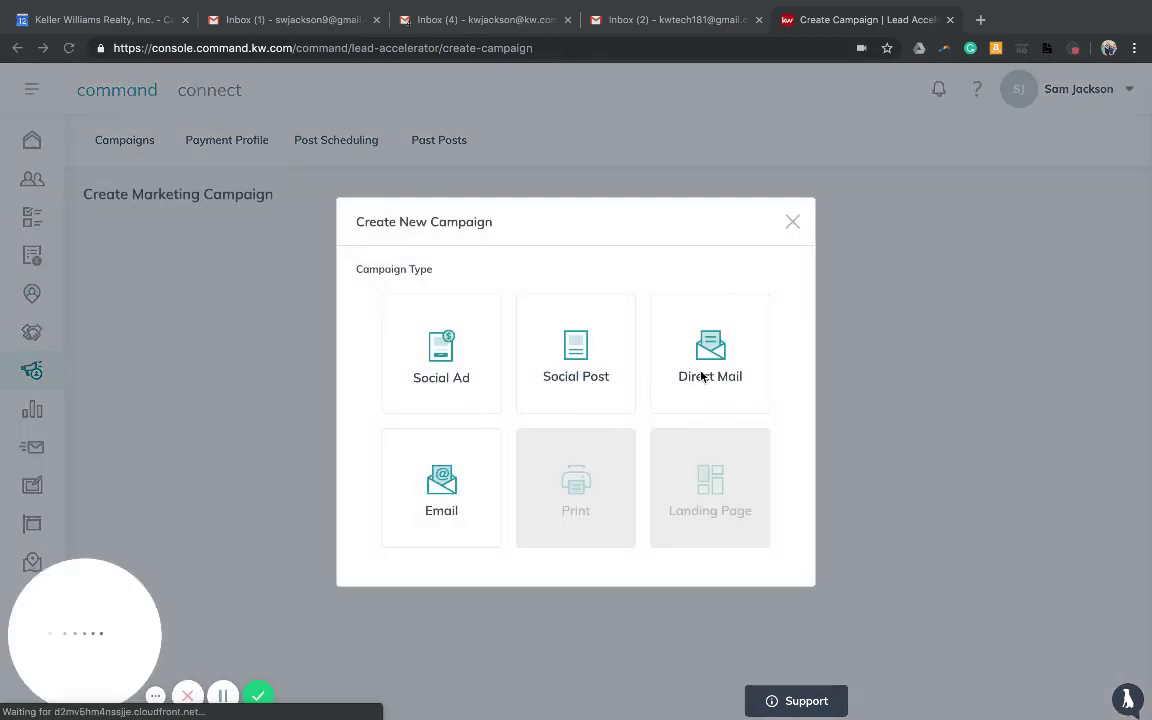
left_click(703, 371)
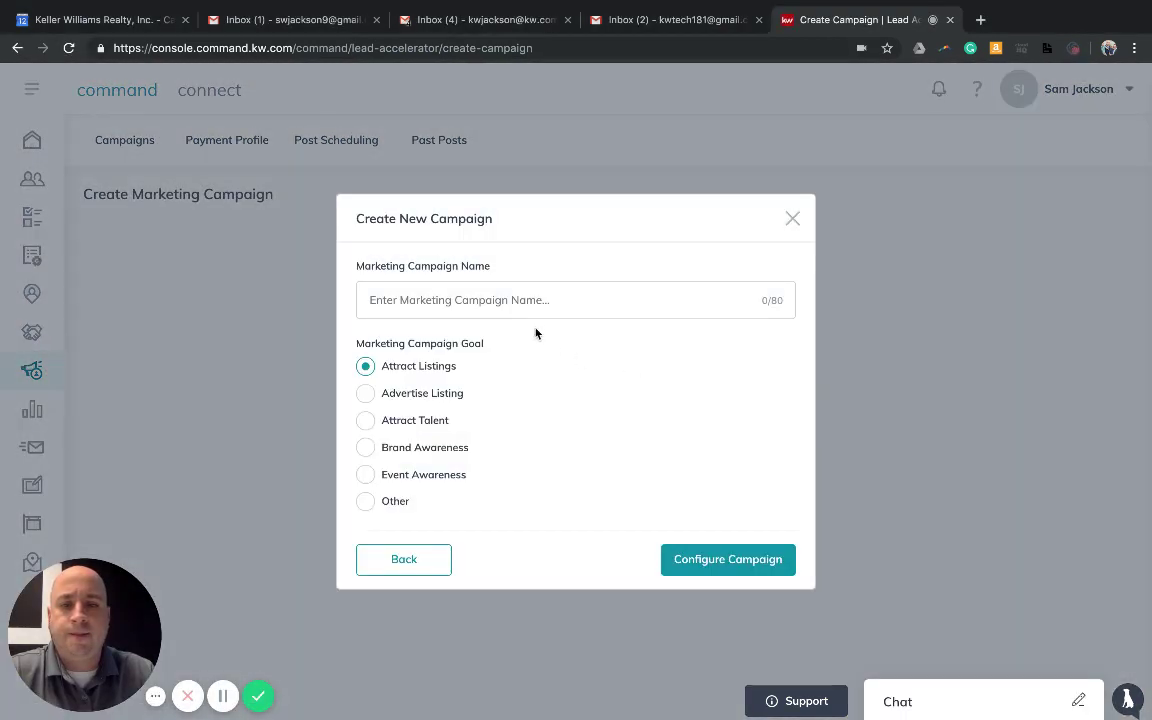
left_click(534, 303)
type("Test")
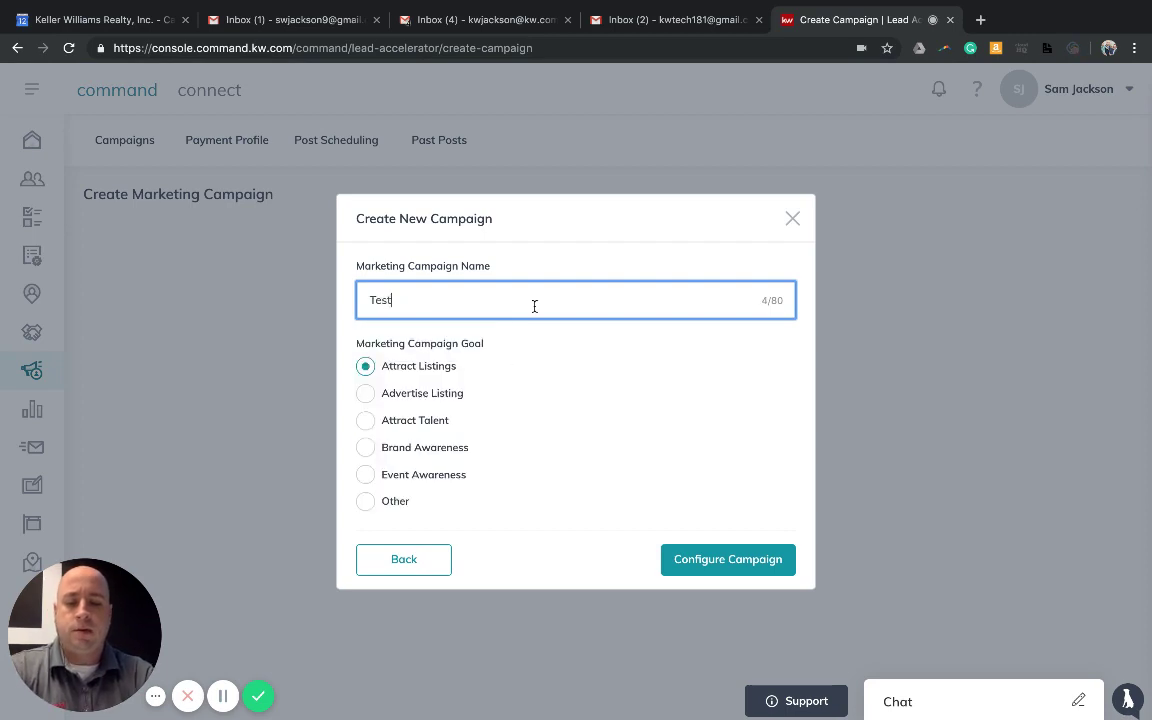
type(" New Li")
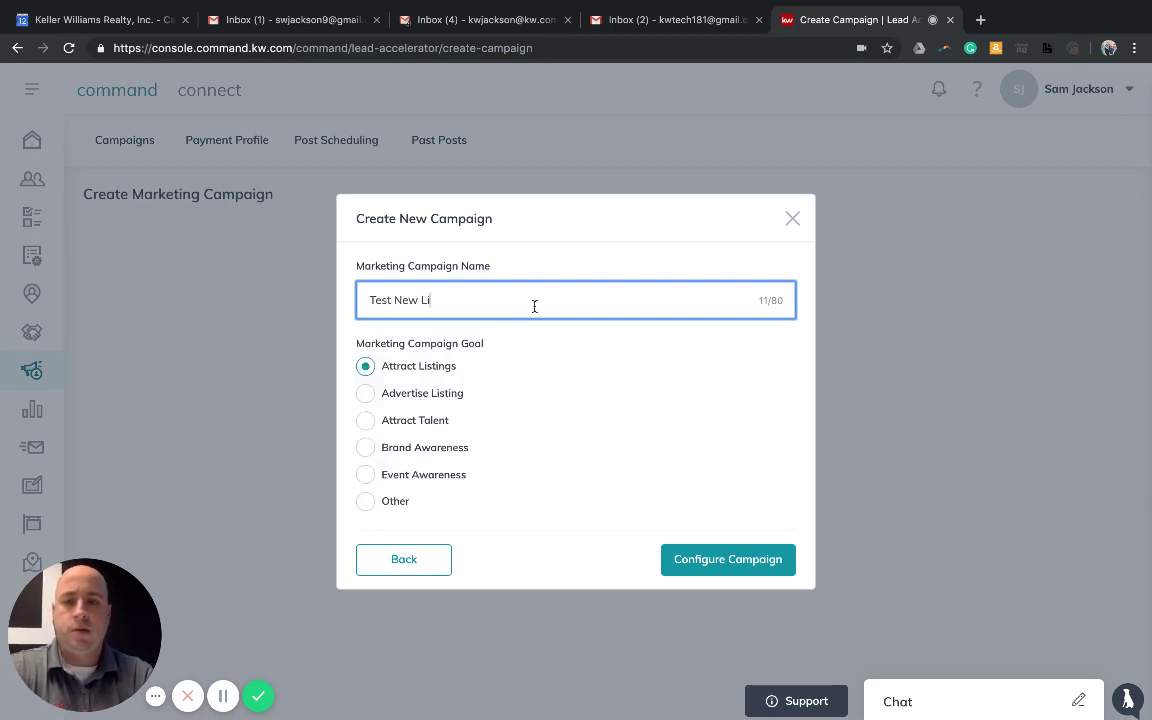
type("sting")
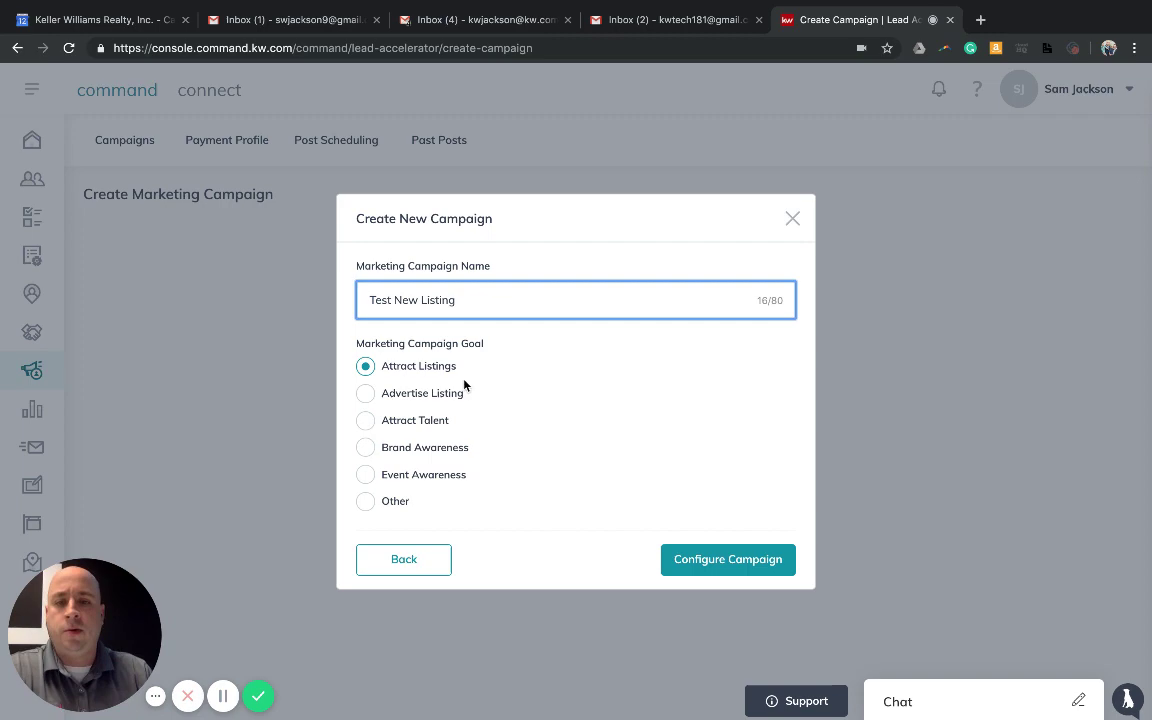
left_click(435, 396)
left_click(752, 562)
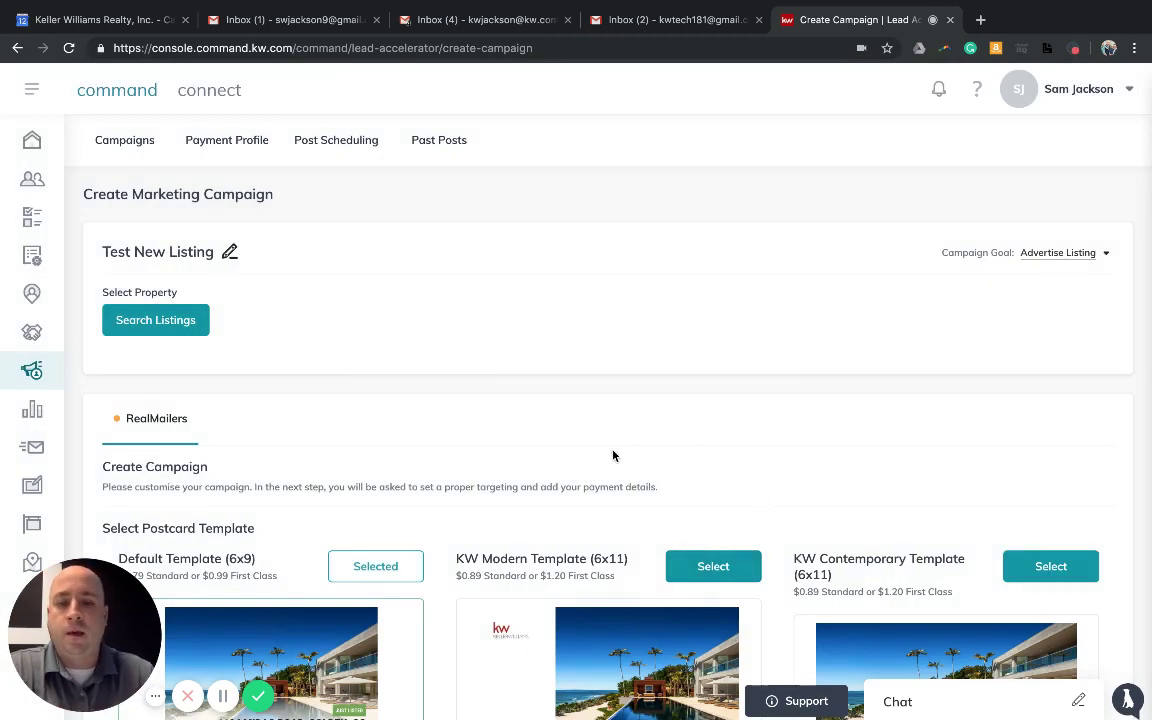
Scroll through the postcard templates, where Default Template (6x9) is selected
scroll(613, 455, "down", 3)
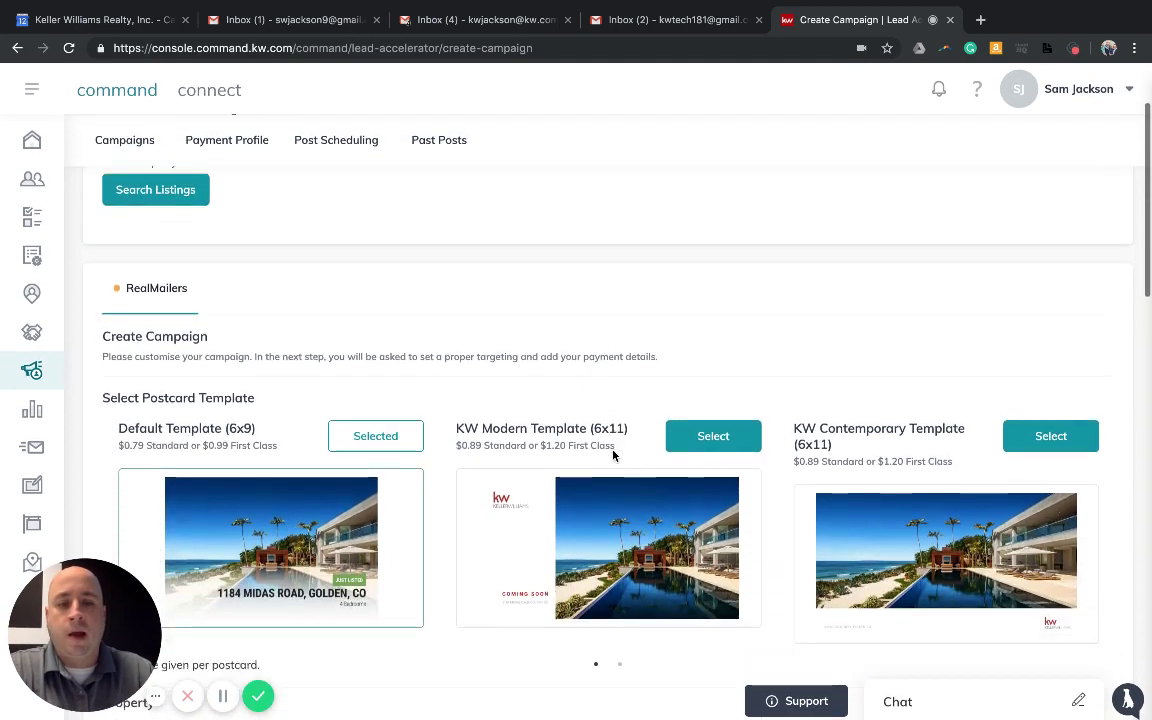
scroll(527, 465, "down", 1)
scroll(532, 465, "up", 3)
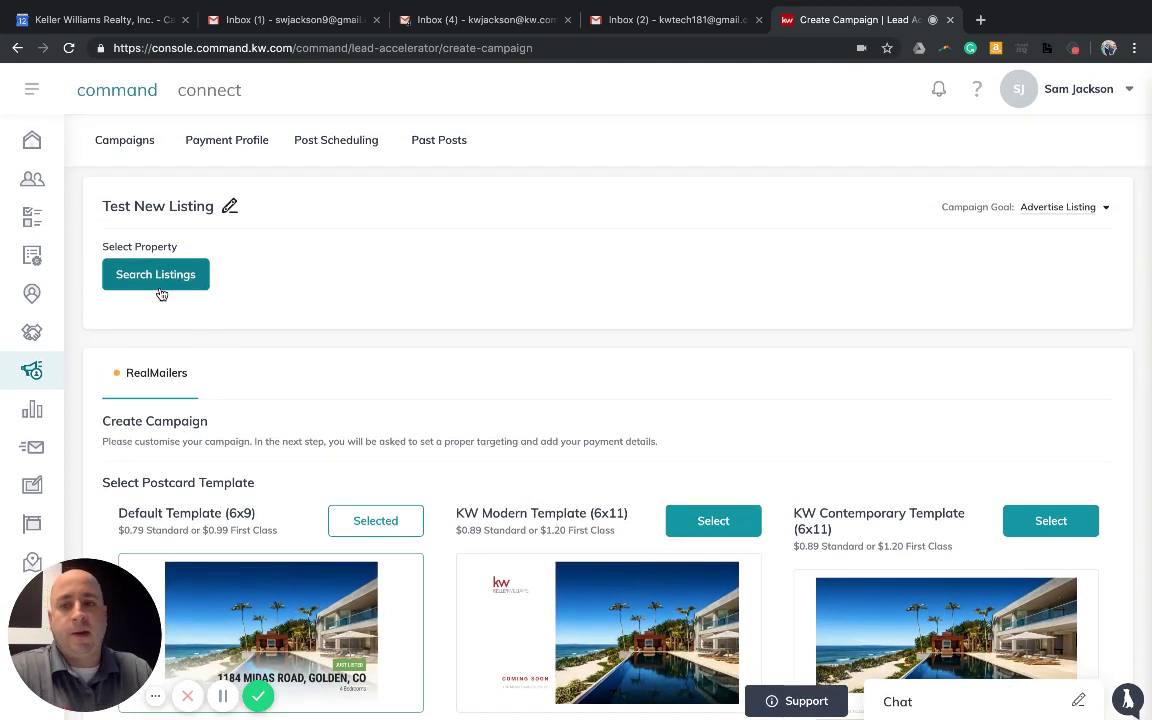
scroll(161, 294, "up", 1)
left_click(169, 316)
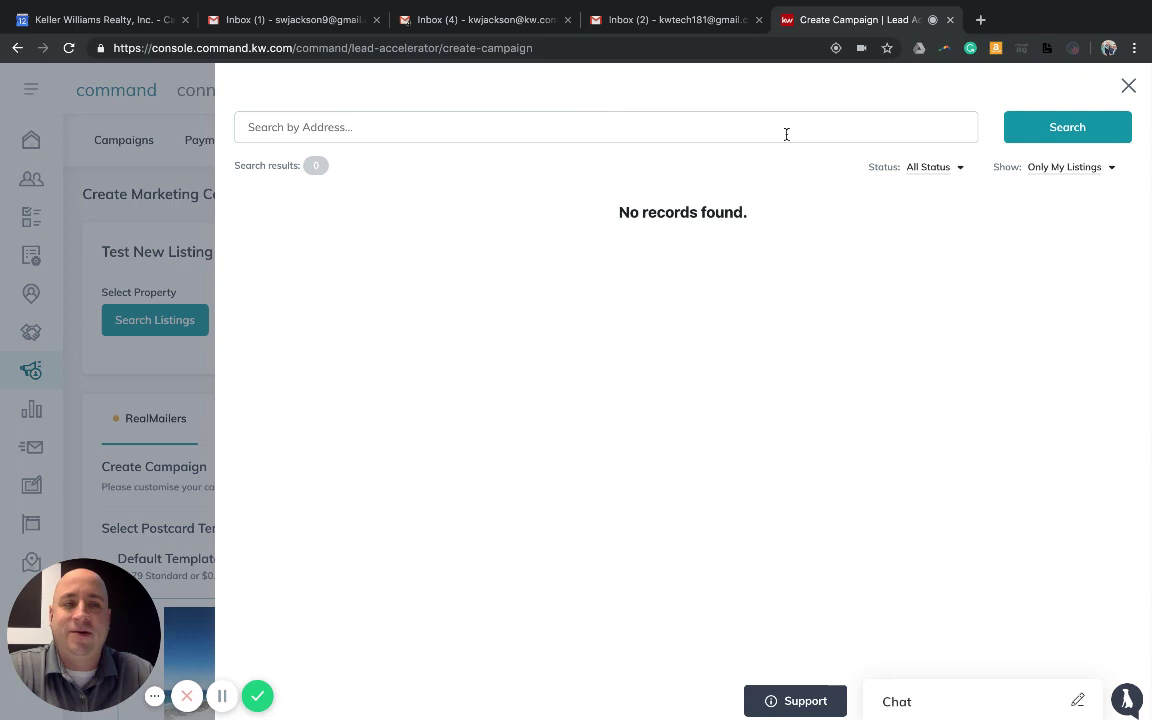
left_click(1052, 170)
left_click(1049, 191)
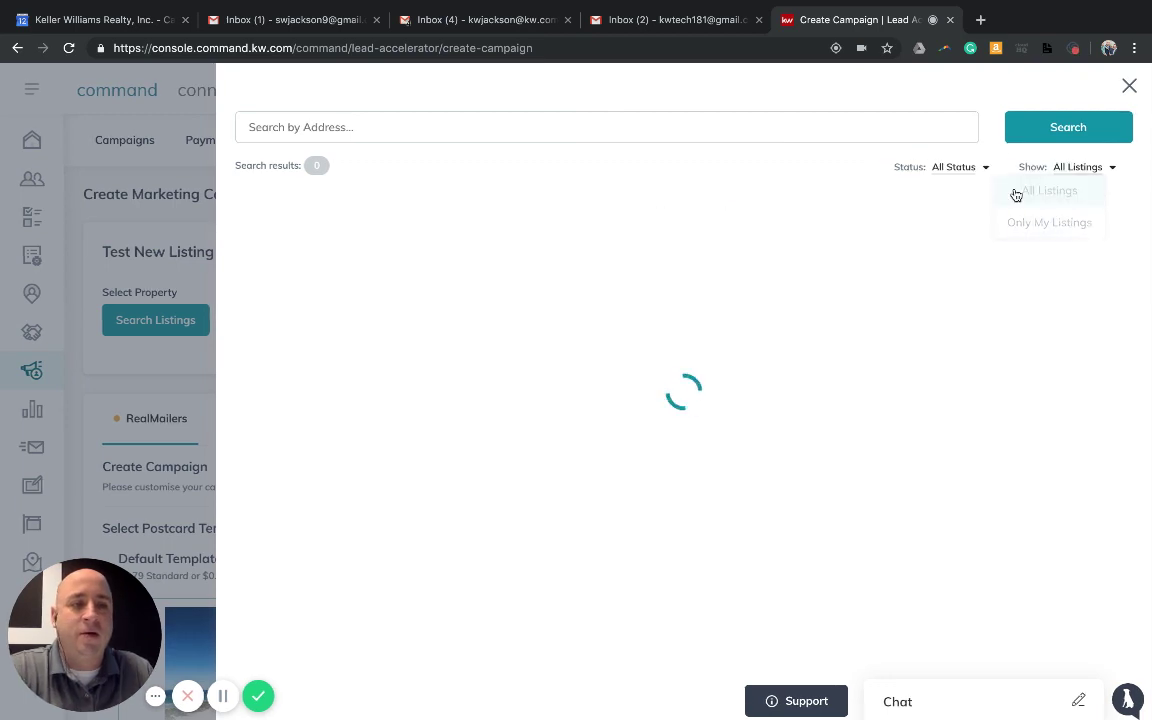
left_click(773, 121)
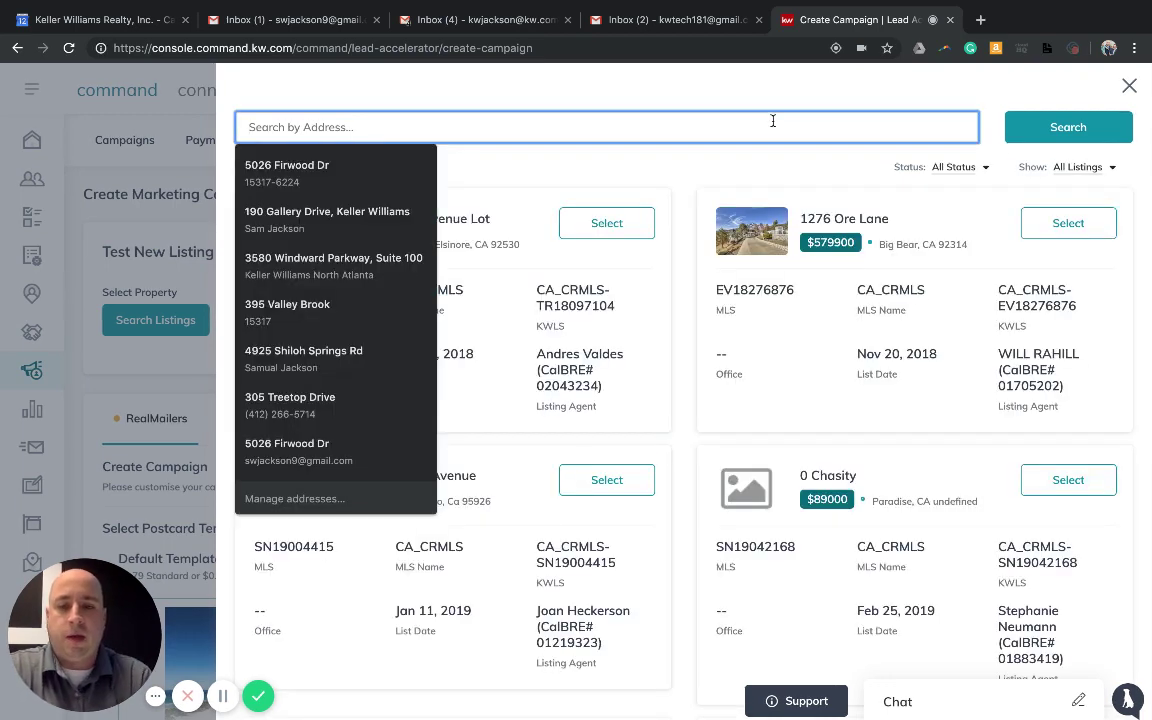
left_click(454, 412)
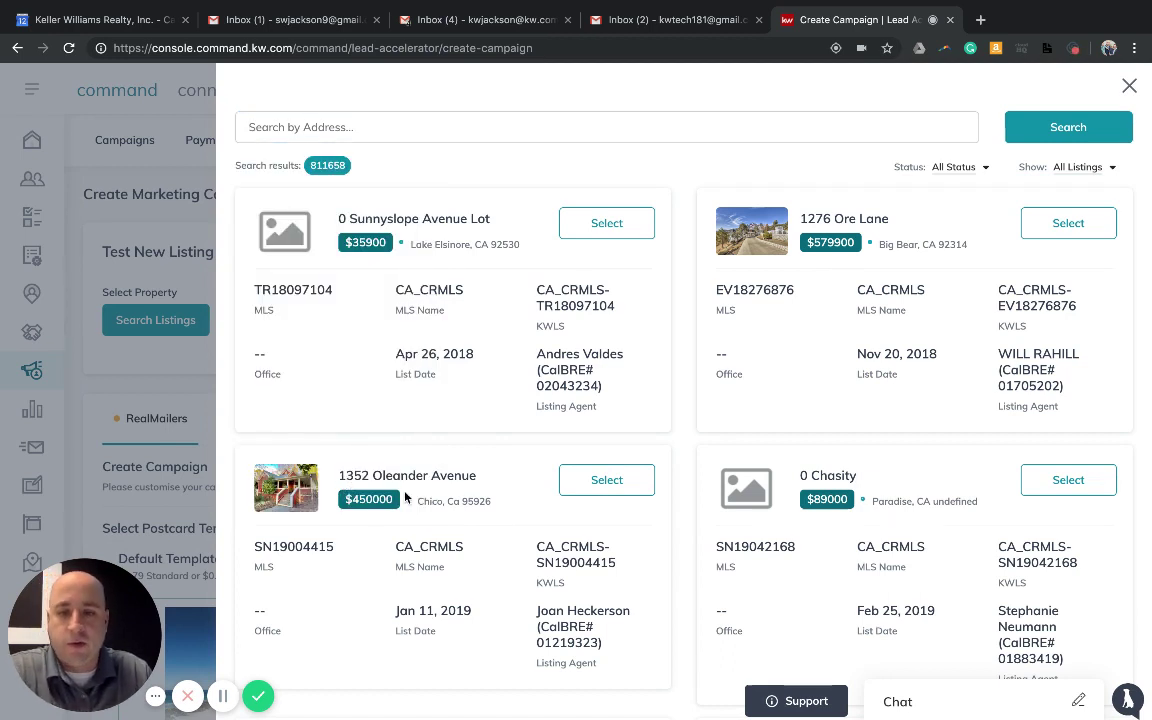
left_click(597, 489)
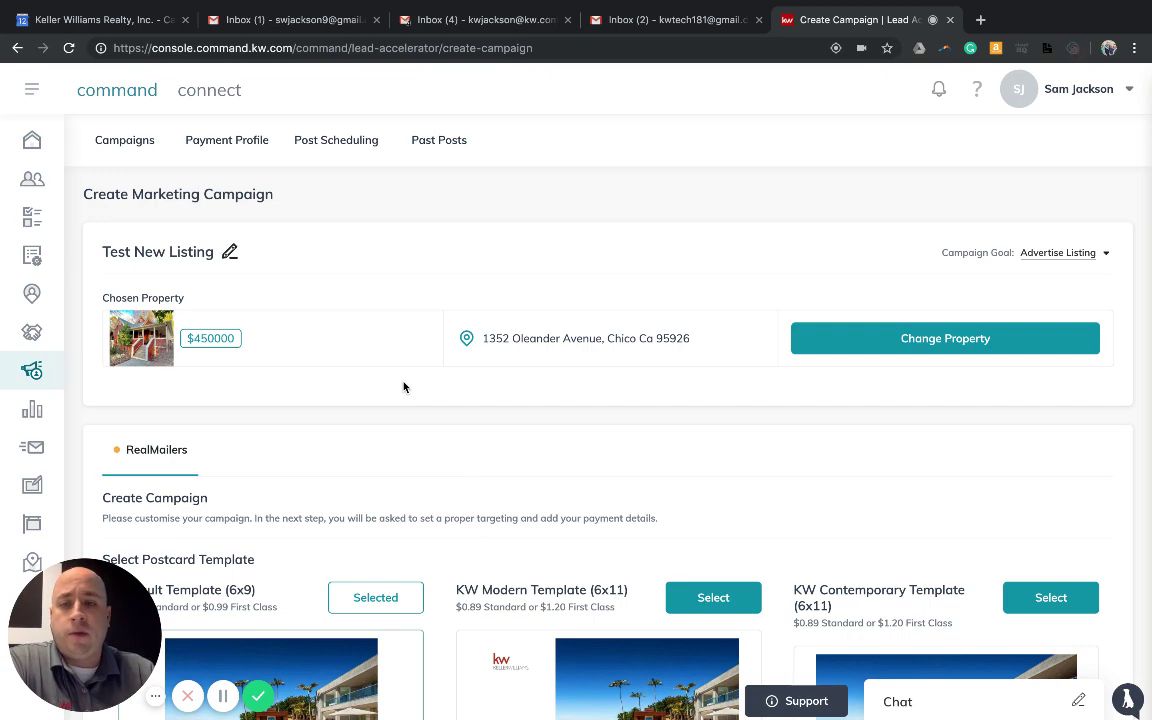
scroll(404, 387, "down", 5)
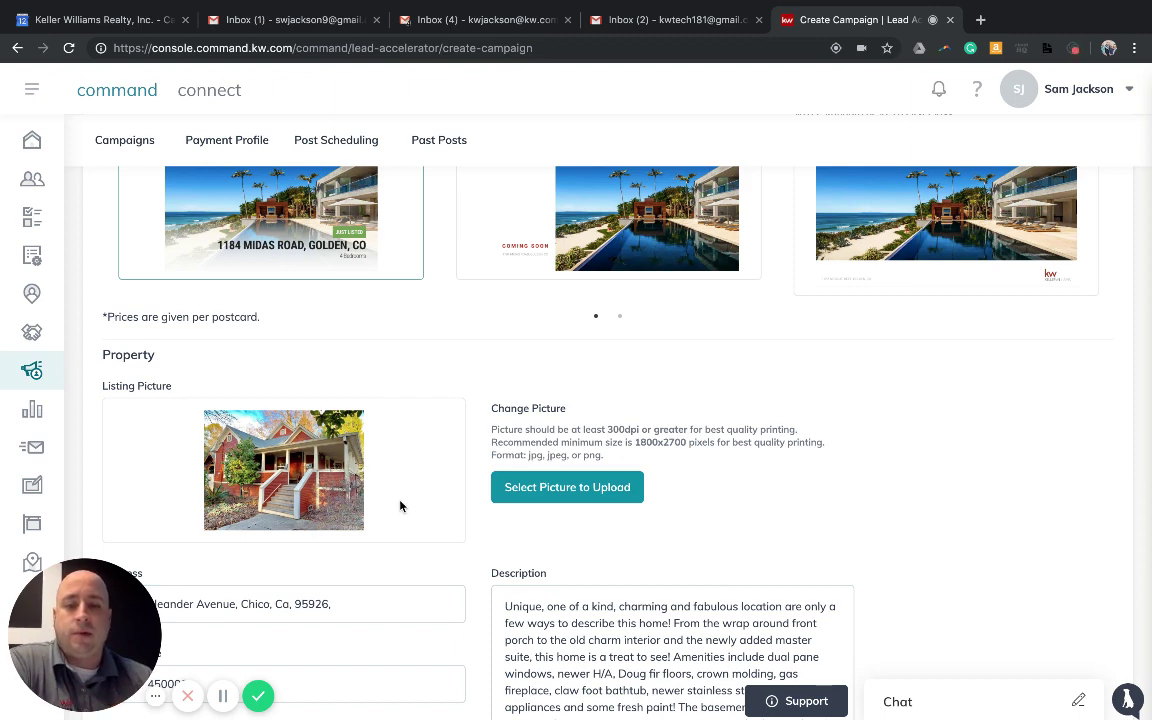
scroll(420, 515, "down", 1)
scroll(427, 514, "up", 3)
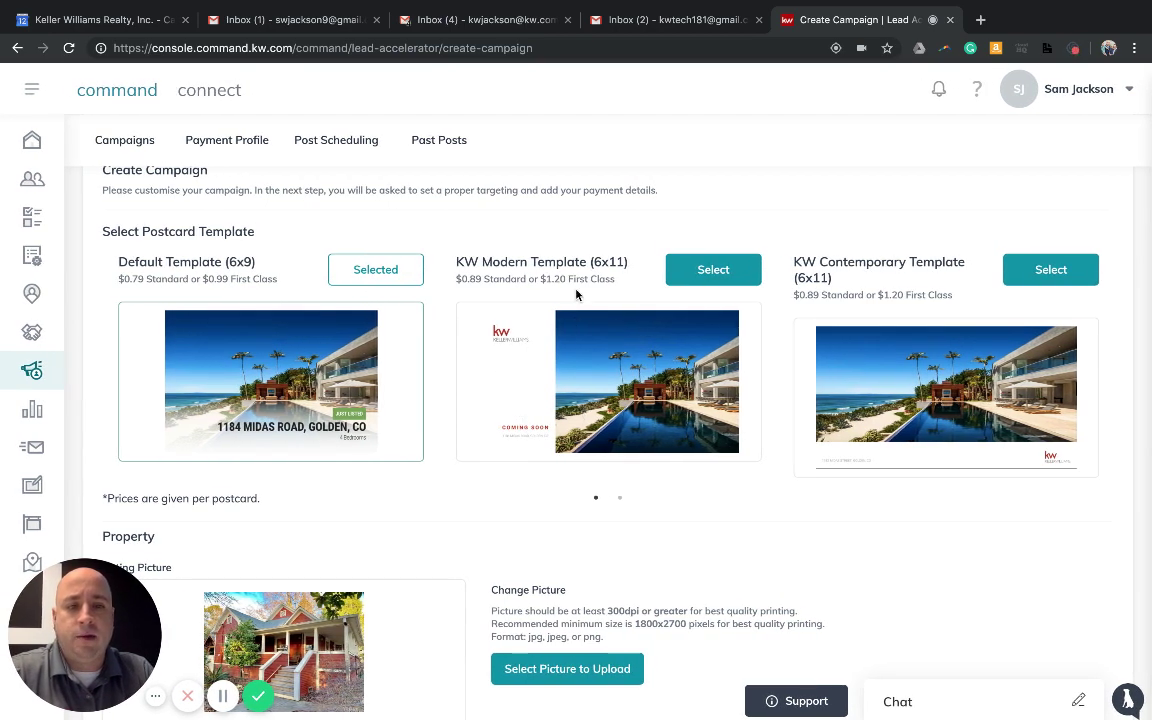
left_click(620, 498)
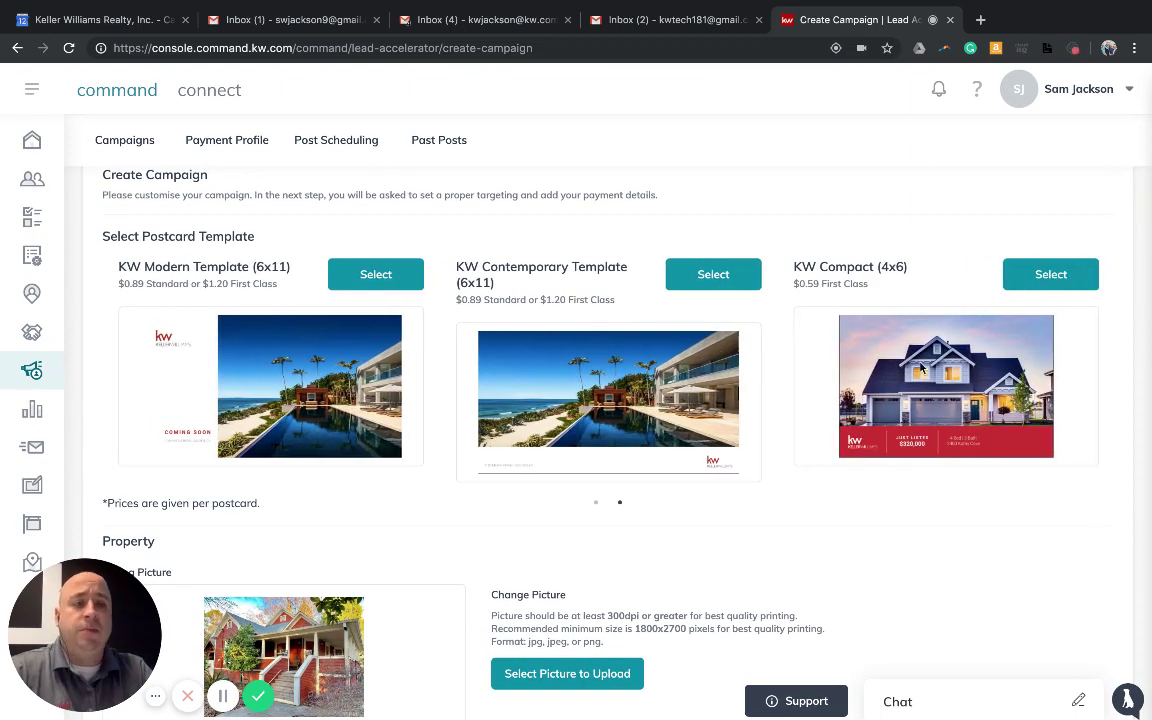
mouse_move(797, 289)
left_mouse_down()
mouse_move(848, 283)
mouse_move(784, 288)
left_mouse_up()
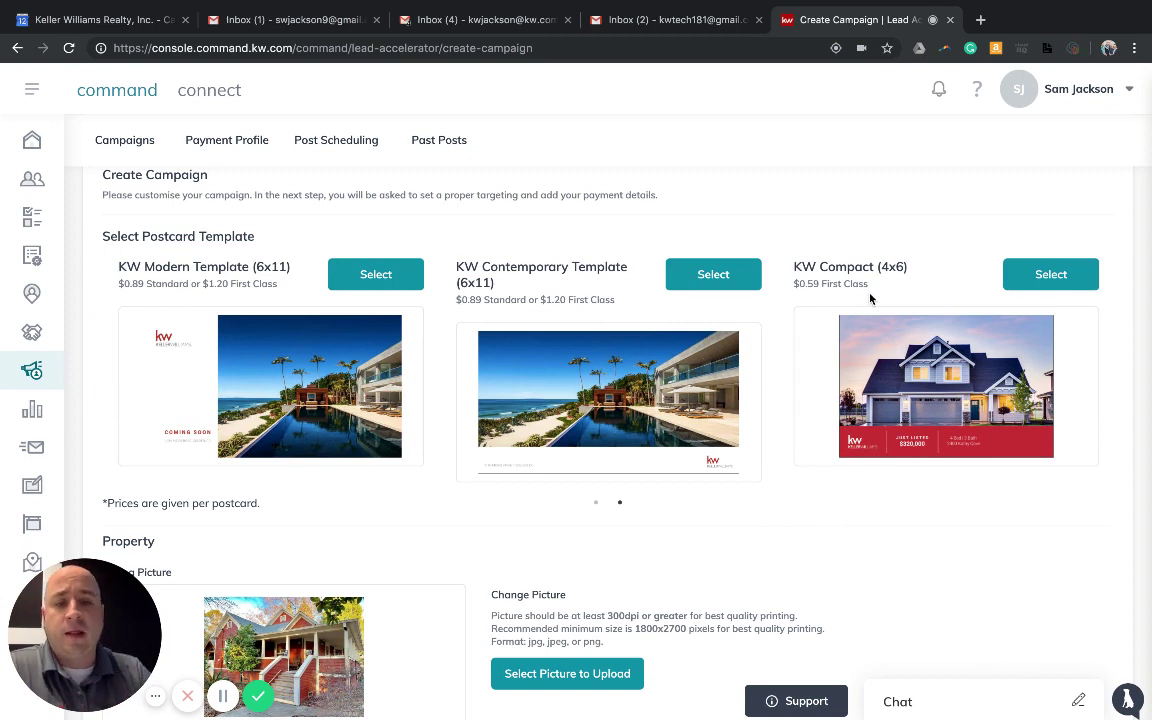
left_click(596, 503)
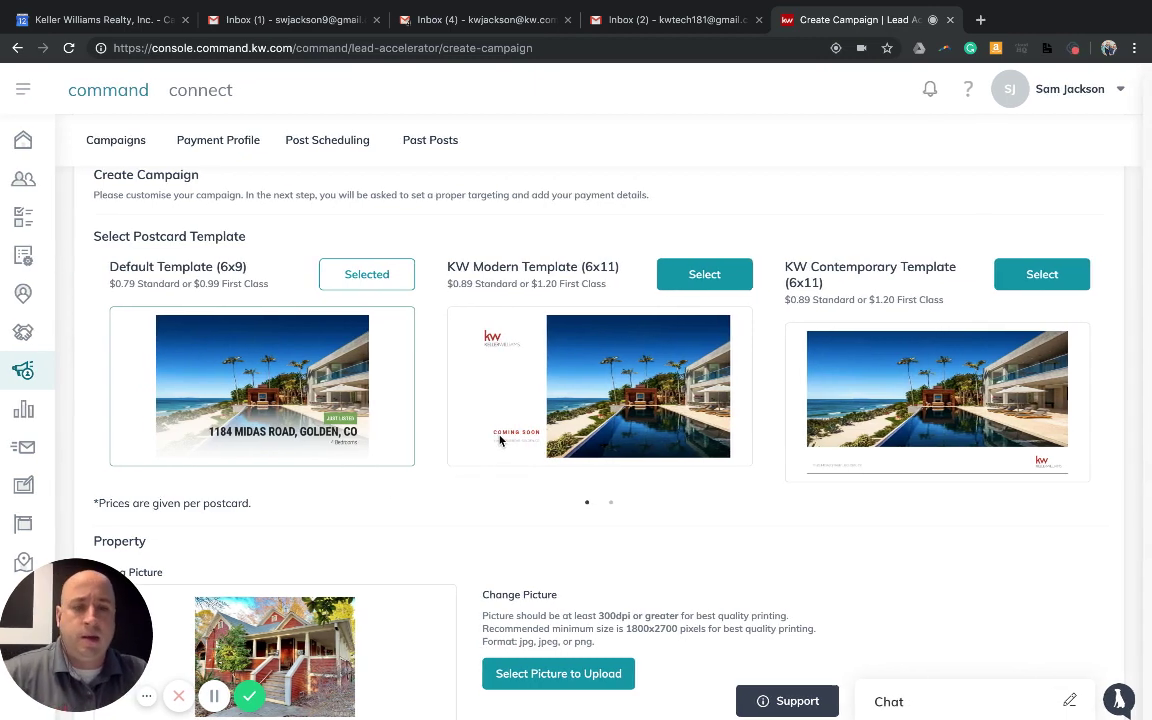
Choose the KW Compact (4x6) template from page two and check the low-resolution photo warning
left_click(620, 502)
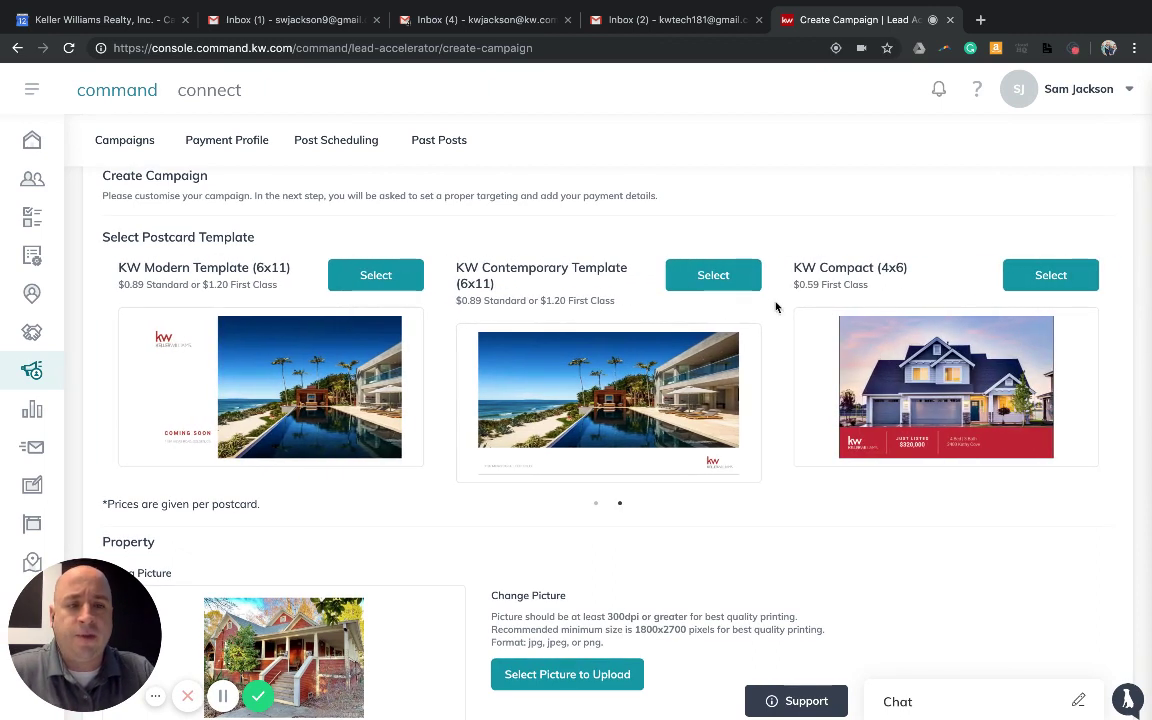
left_click(1050, 279)
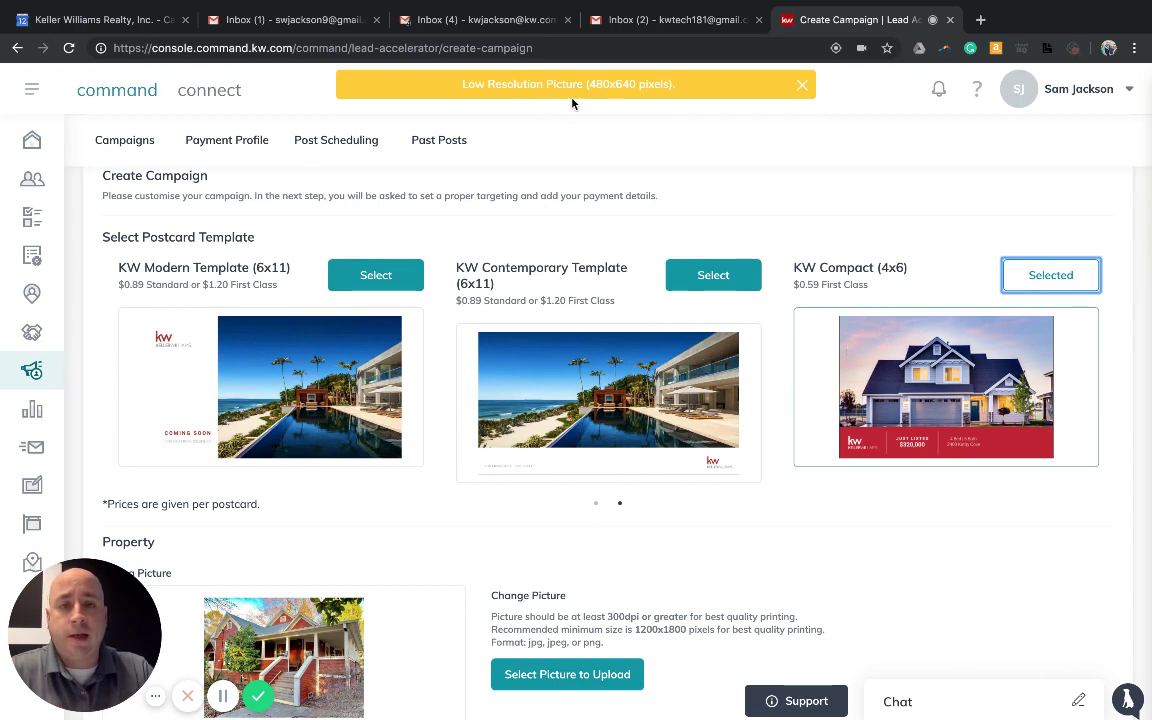
scroll(260, 550, "down", 3)
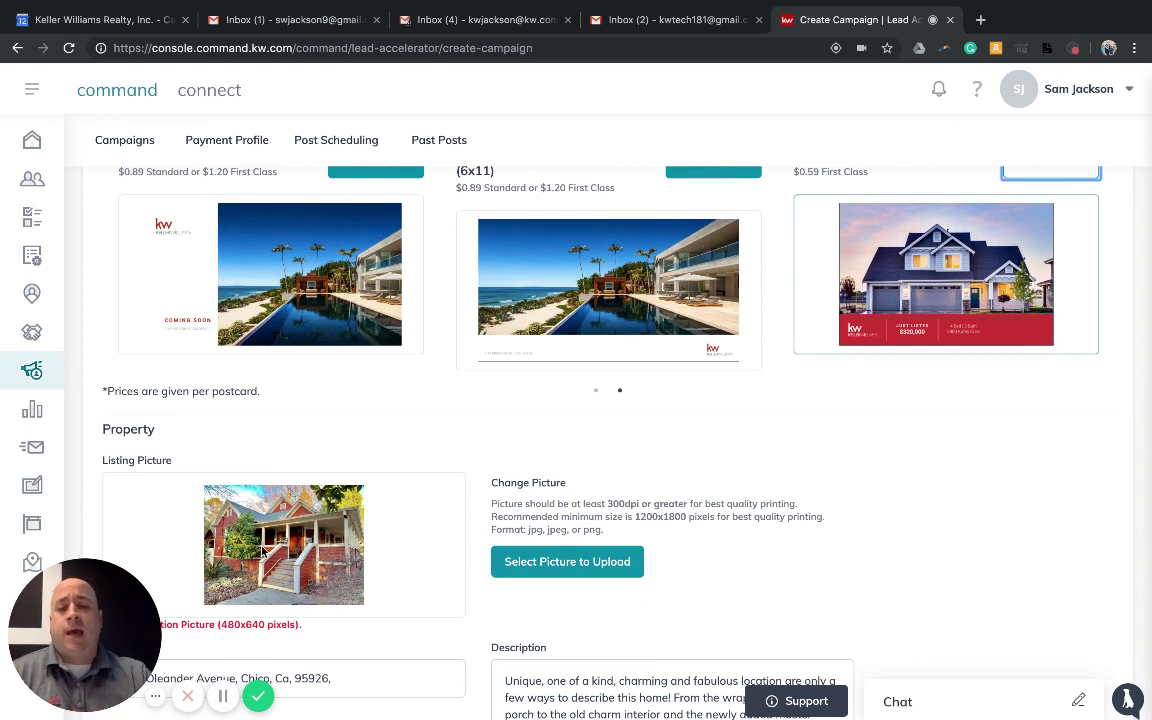
scroll(550, 560, "down", 1)
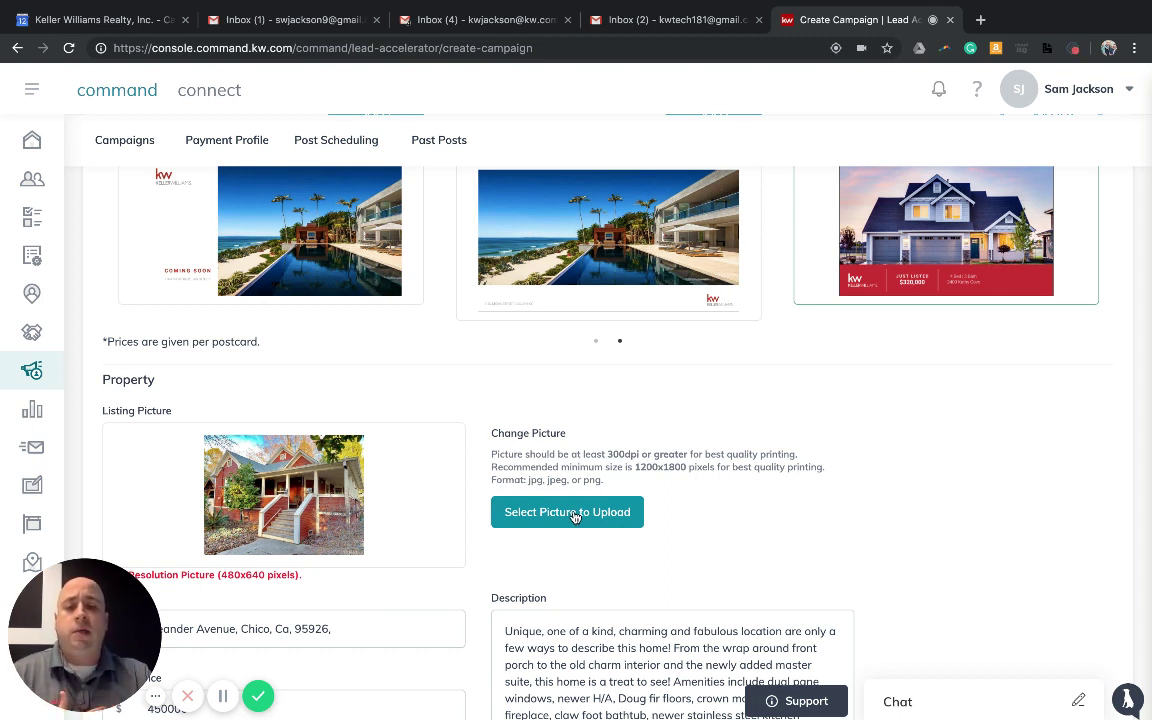
Highlight the photo quality note recommending 1200x1800 pixels, then clear the highlight
left_click_drag(541, 454, 689, 470)
left_click(645, 479)
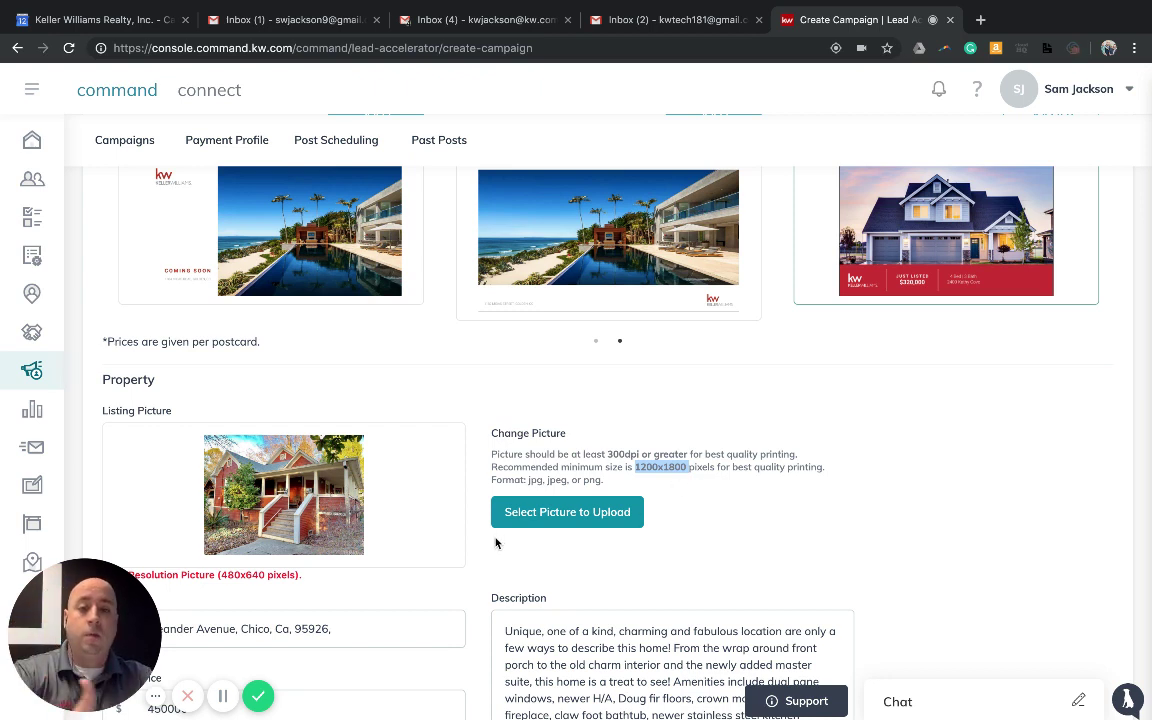
scroll(463, 543, "down", 1)
scroll(466, 543, "down", 3)
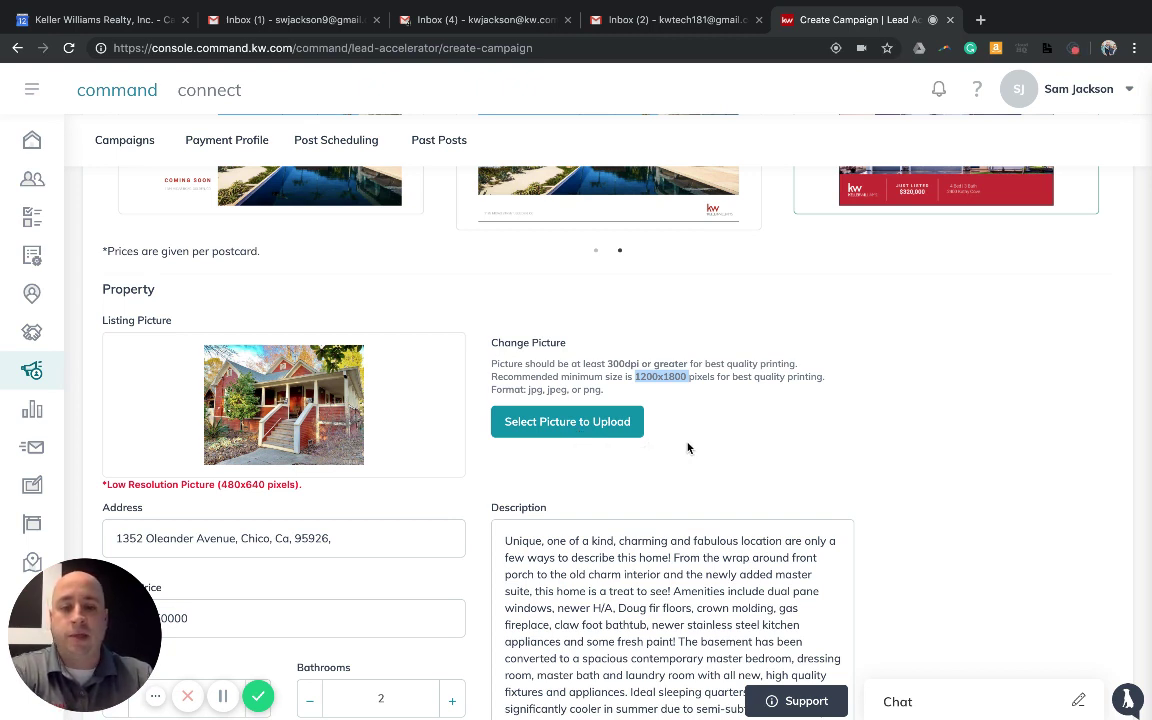
left_click(486, 488)
Delete the Description text from 'Amenities' onward, leaving 219/575 characters
scroll(486, 490, "down", 1)
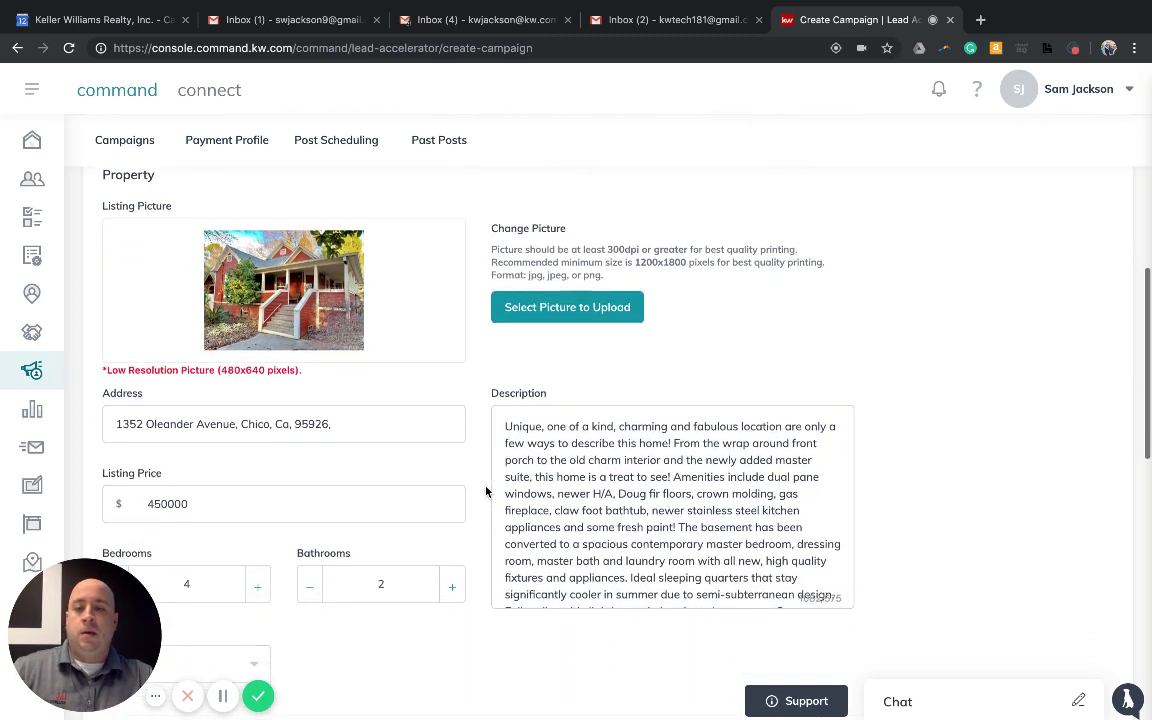
scroll(486, 490, "down", 1)
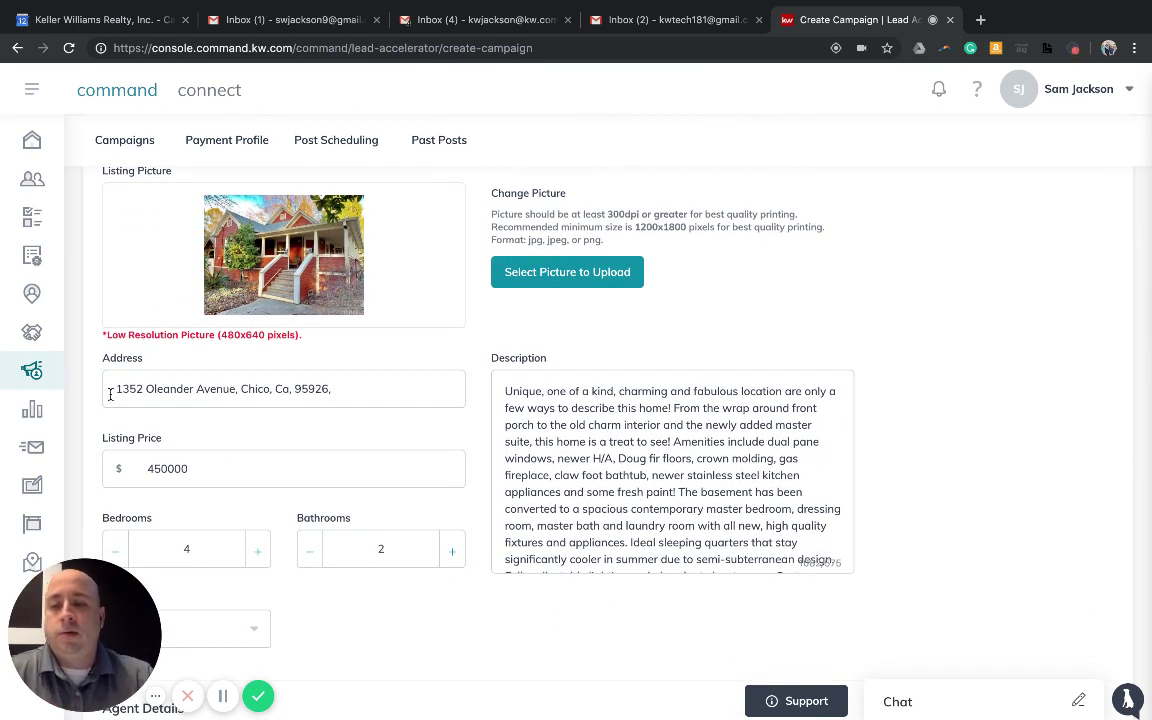
scroll(302, 482, "down", 1)
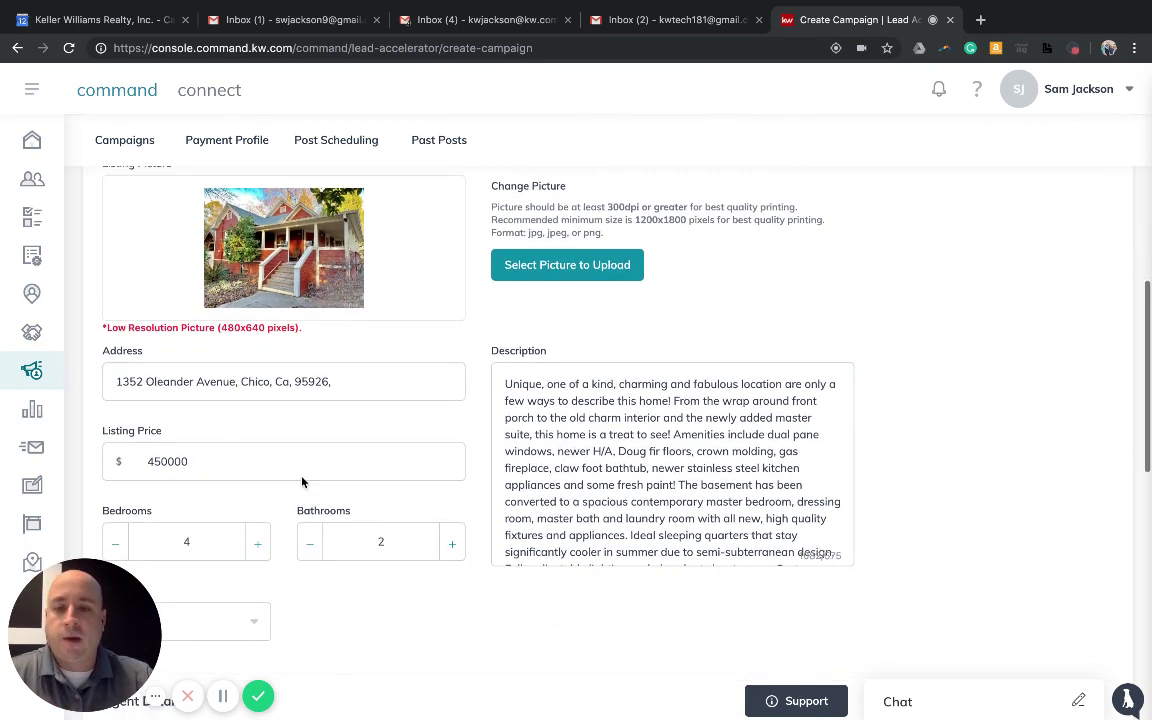
scroll(302, 482, "down", 2)
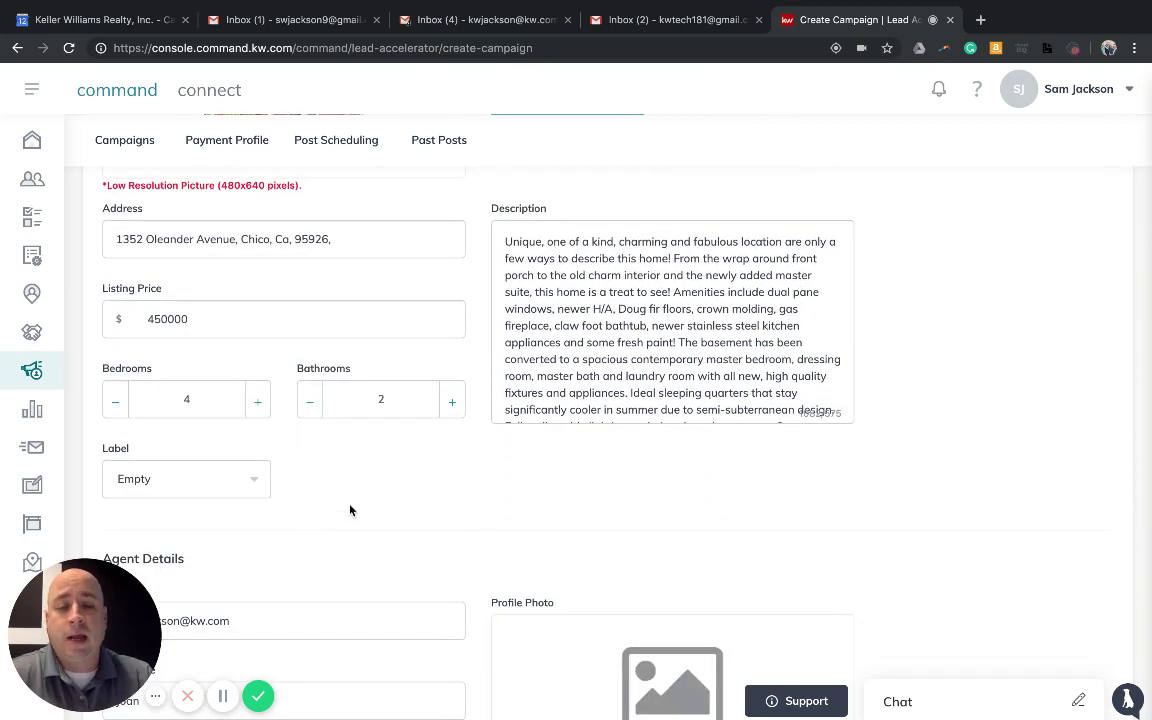
scroll(378, 501, "up", 3)
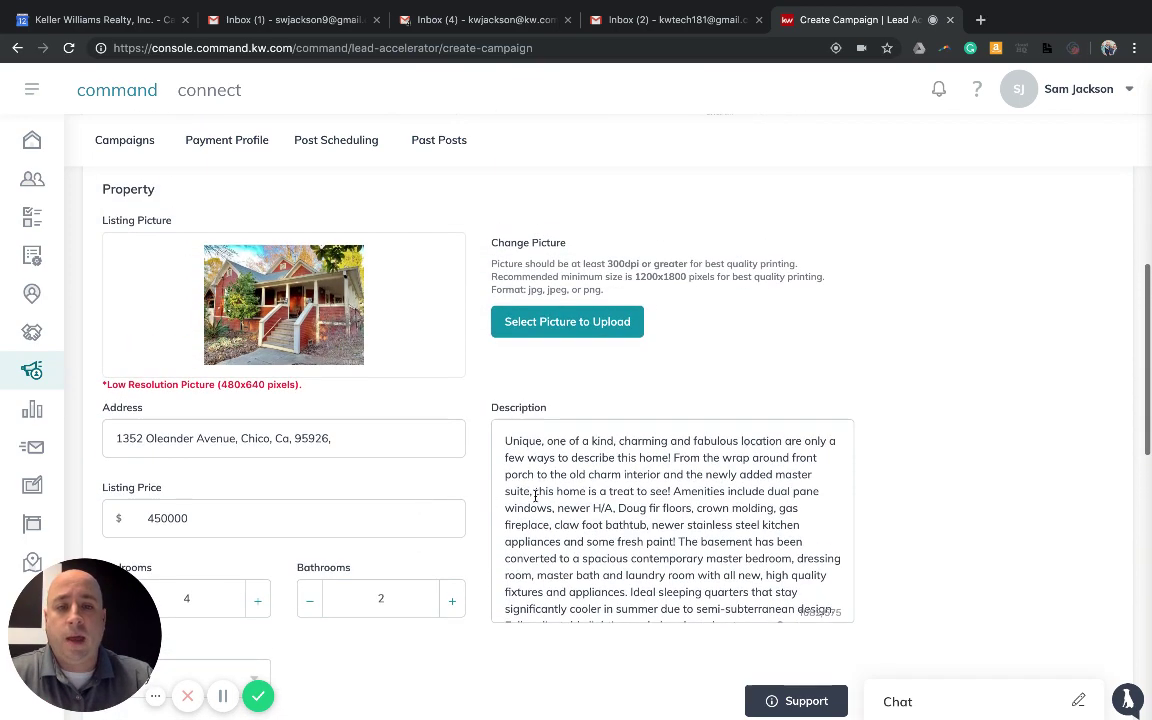
scroll(540, 500, "down", 3)
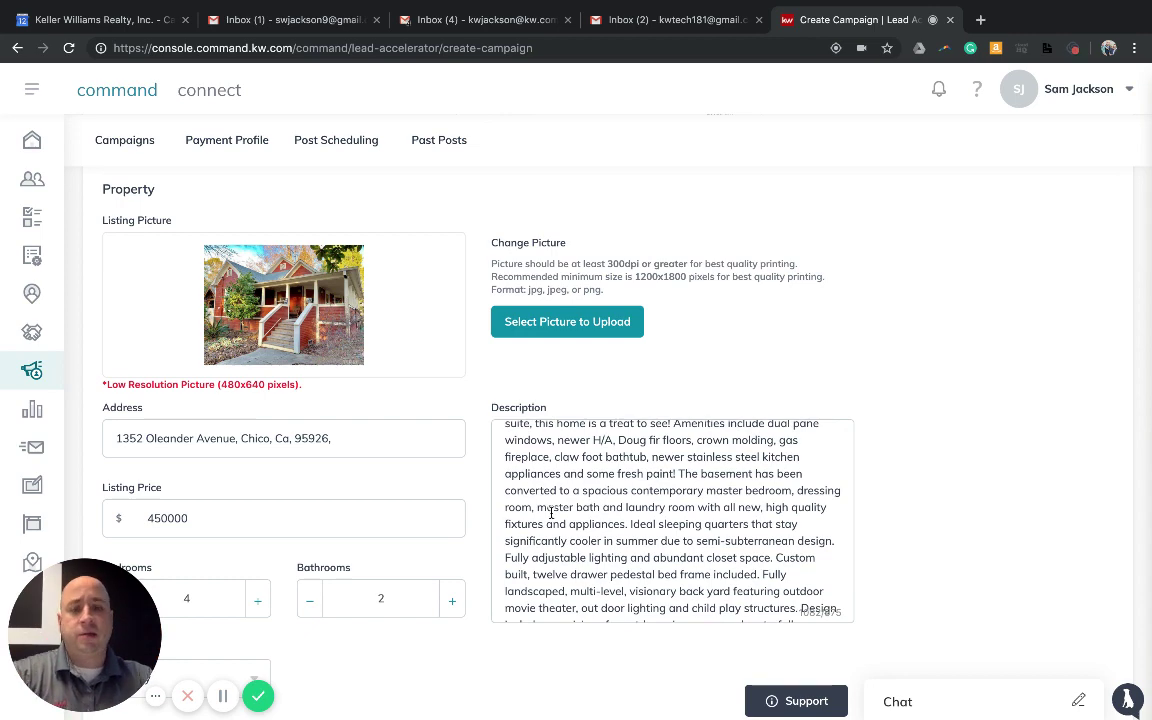
scroll(551, 513, "down", 3)
left_click_drag(822, 594, 676, 487)
key("BackSpace")
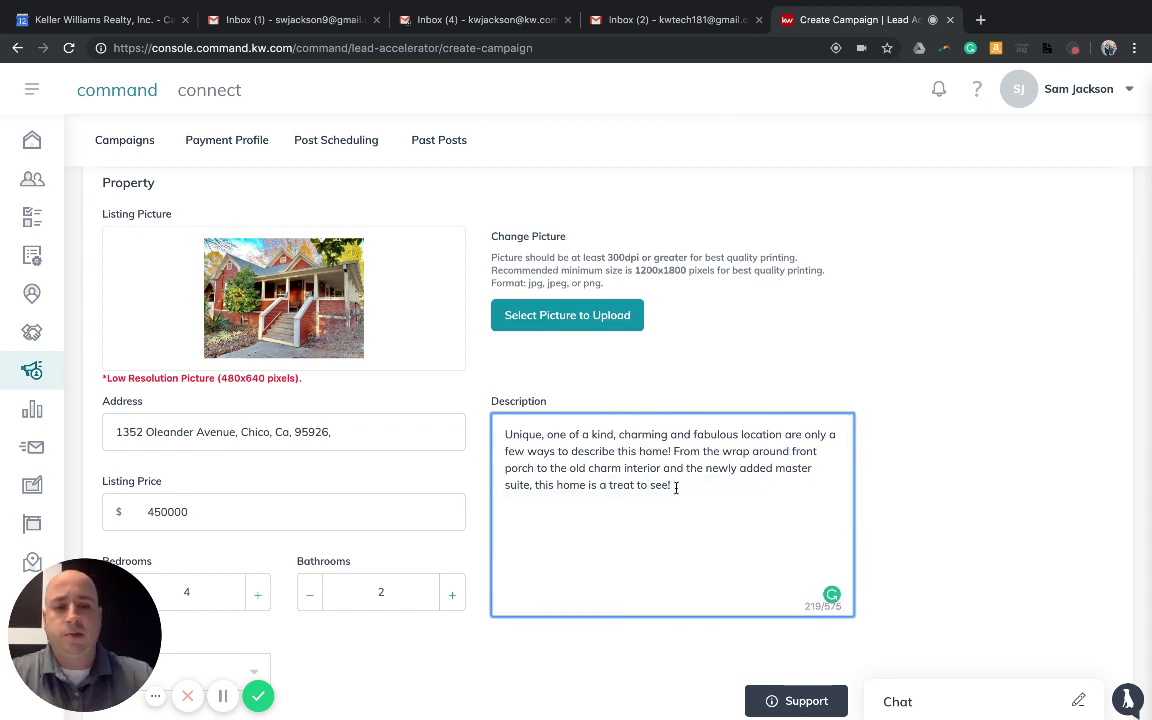
left_click(912, 500)
scroll(481, 609, "down", 3)
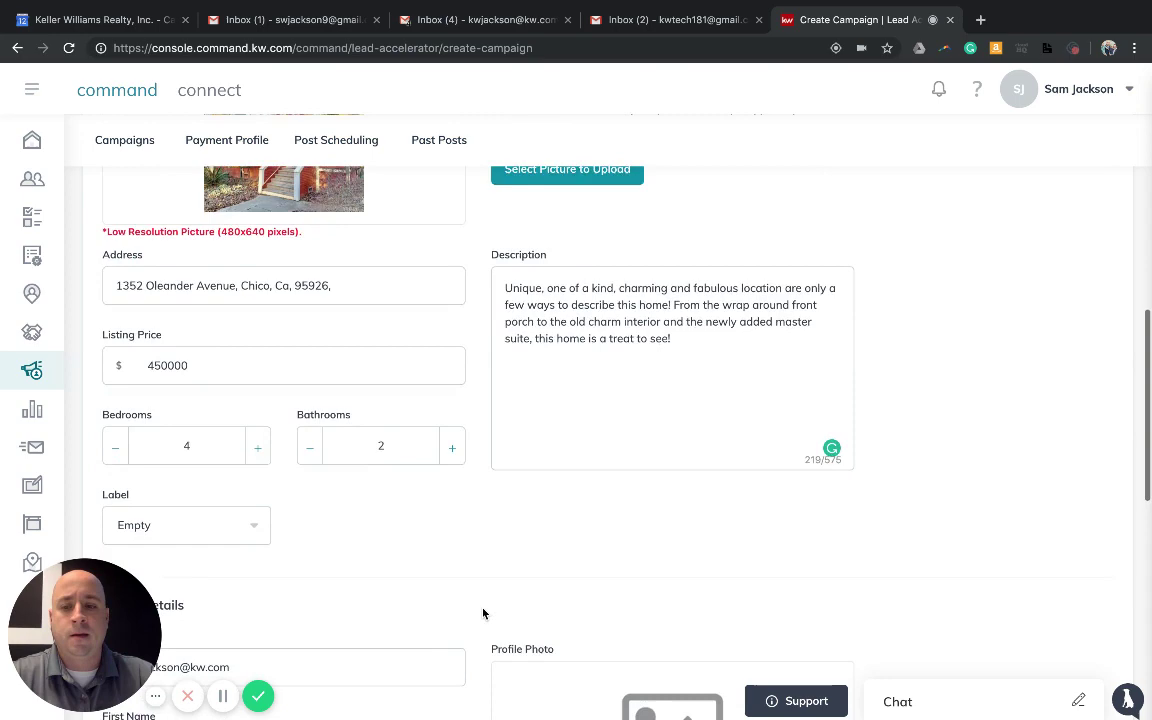
Change the Property section's Label dropdown from Empty to JUST LISTED
scroll(337, 519, "up", 2)
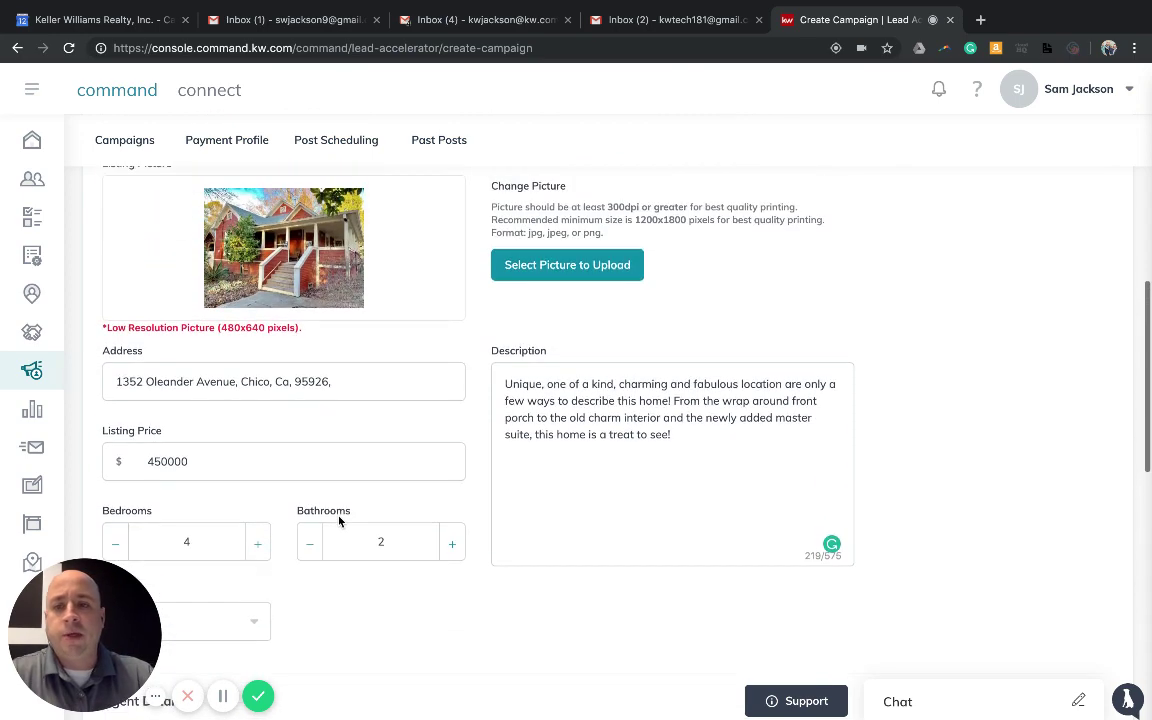
scroll(338, 519, "up", 3)
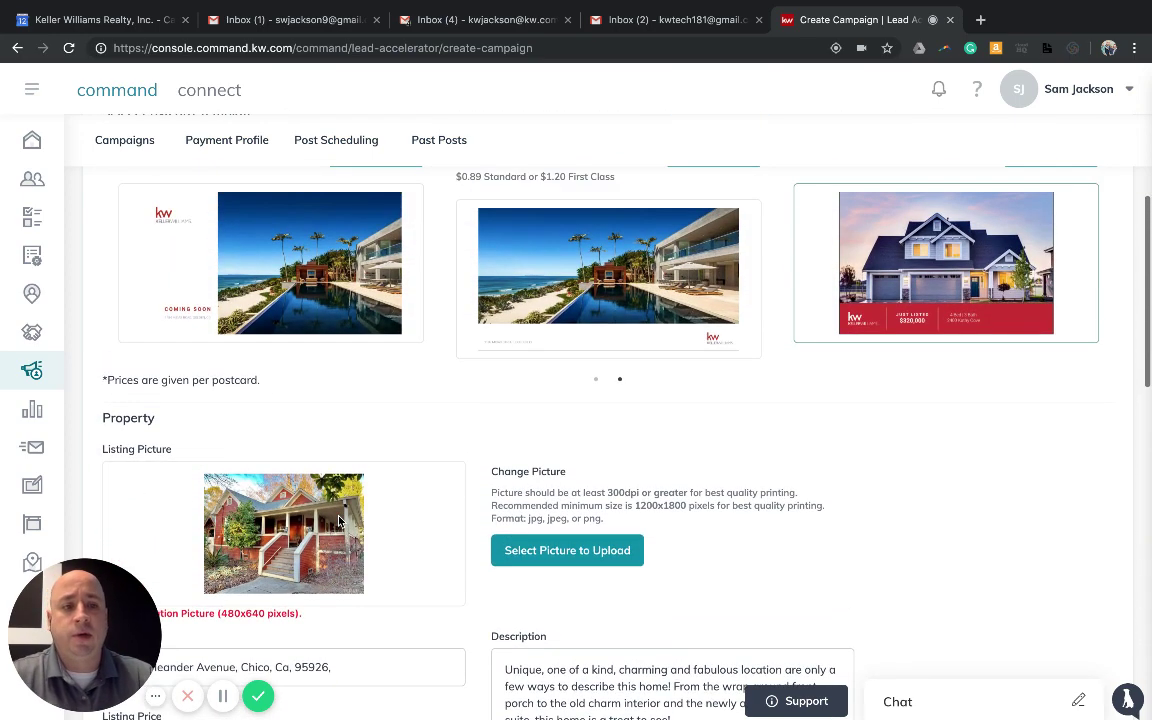
scroll(600, 450, "up", 1)
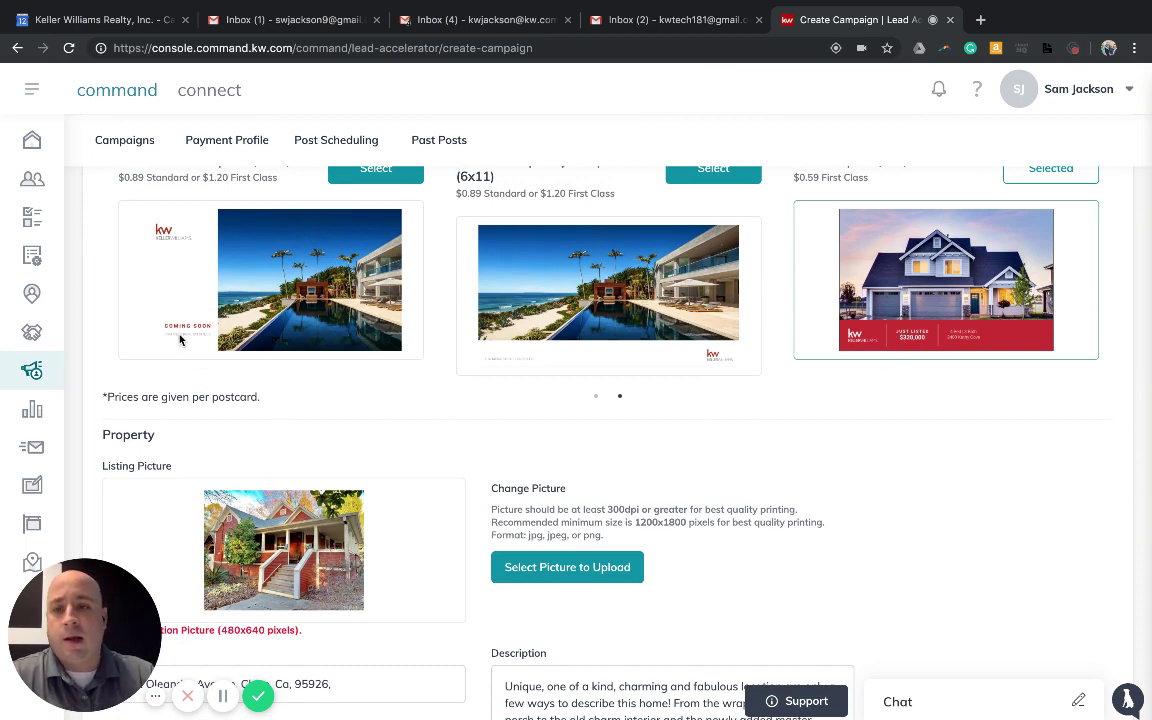
scroll(186, 341, "up", 1)
scroll(344, 409, "down", 7)
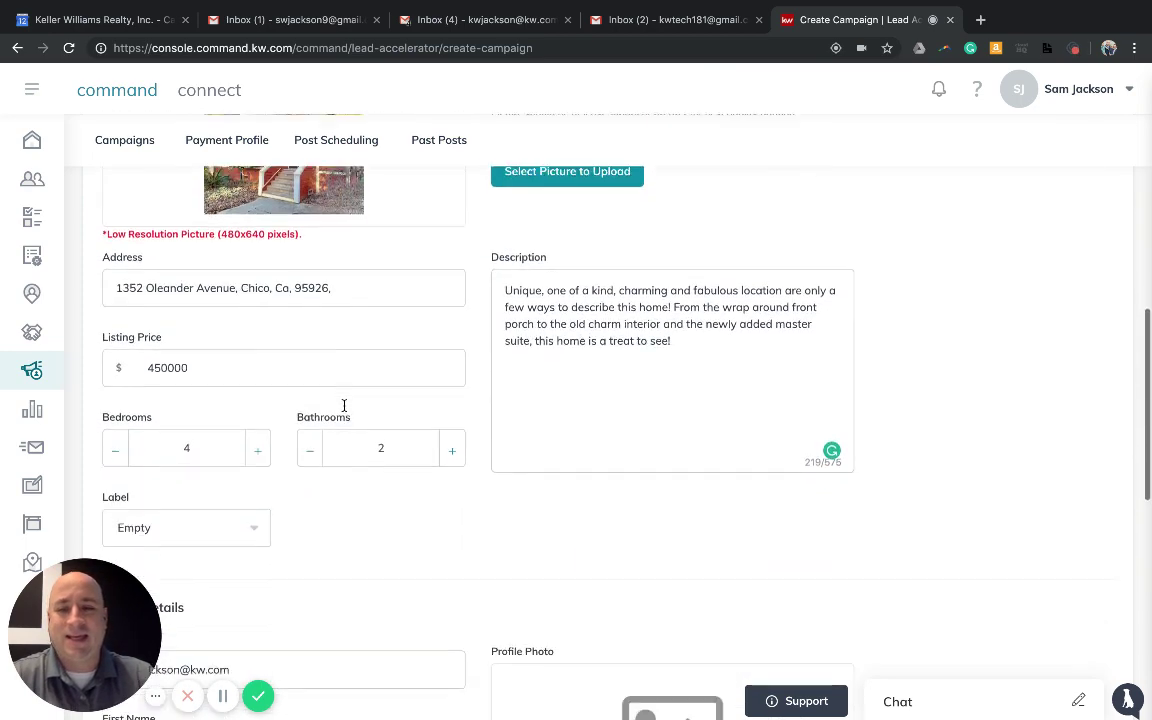
scroll(283, 445, "down", 2)
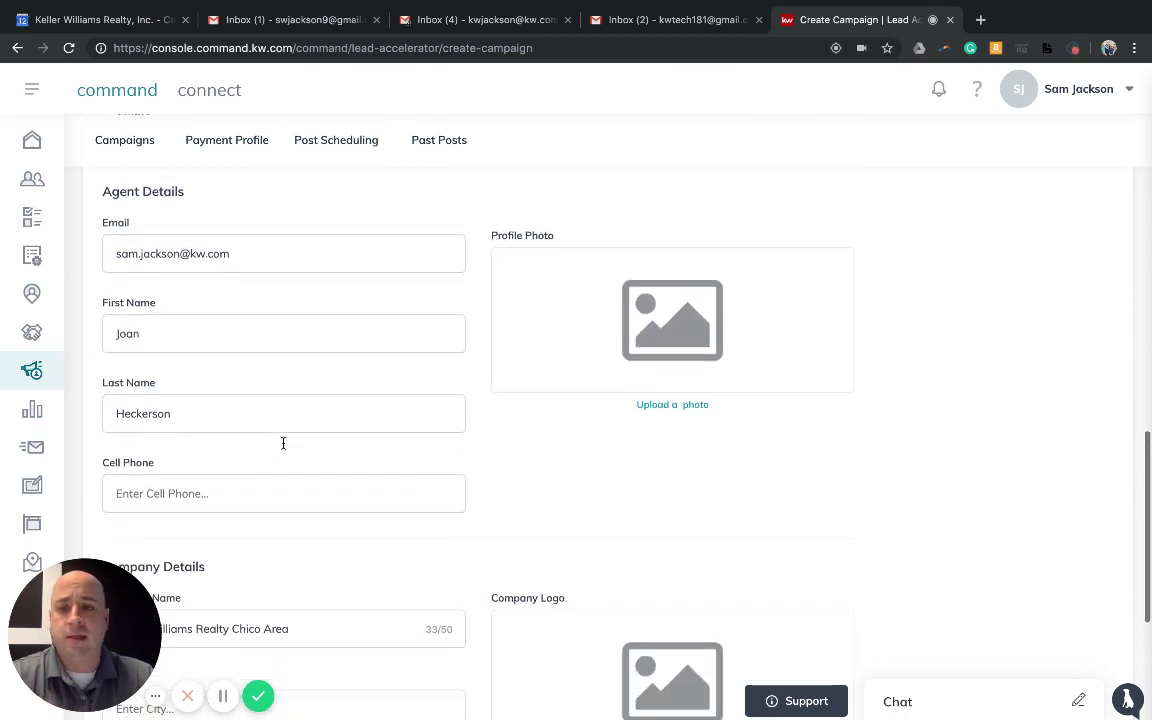
scroll(285, 452, "up", 4)
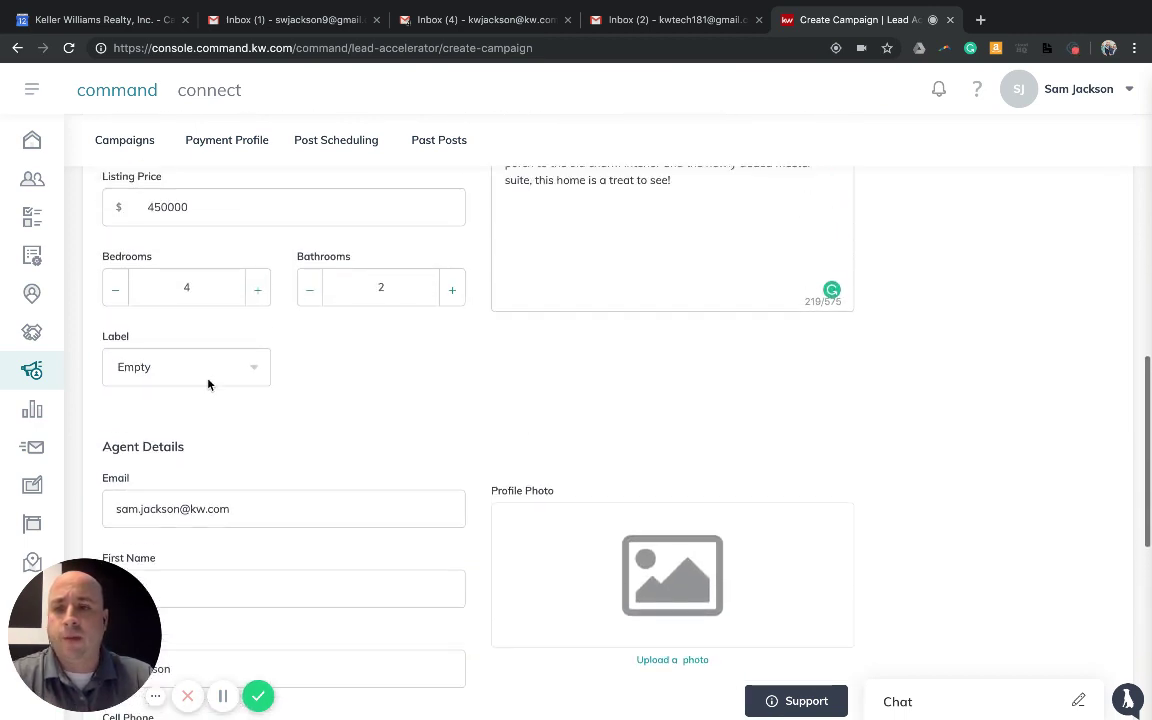
left_click(211, 376)
left_click(193, 442)
scroll(398, 437, "up", 1)
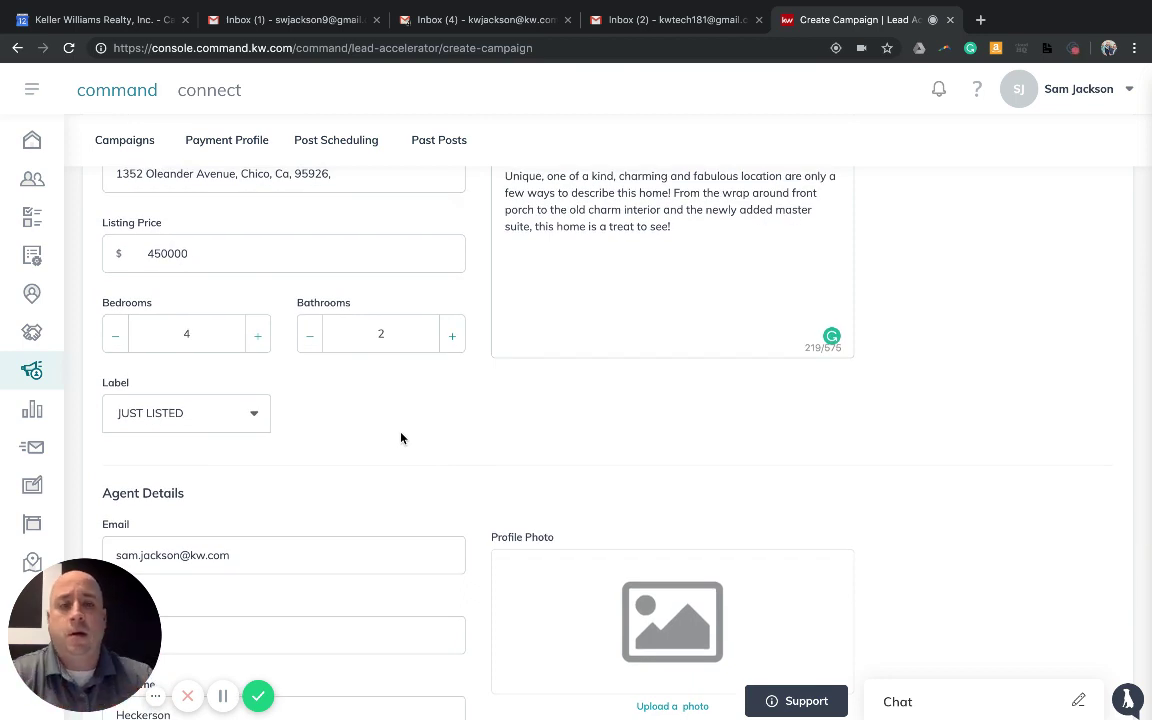
scroll(341, 424, "down", 3)
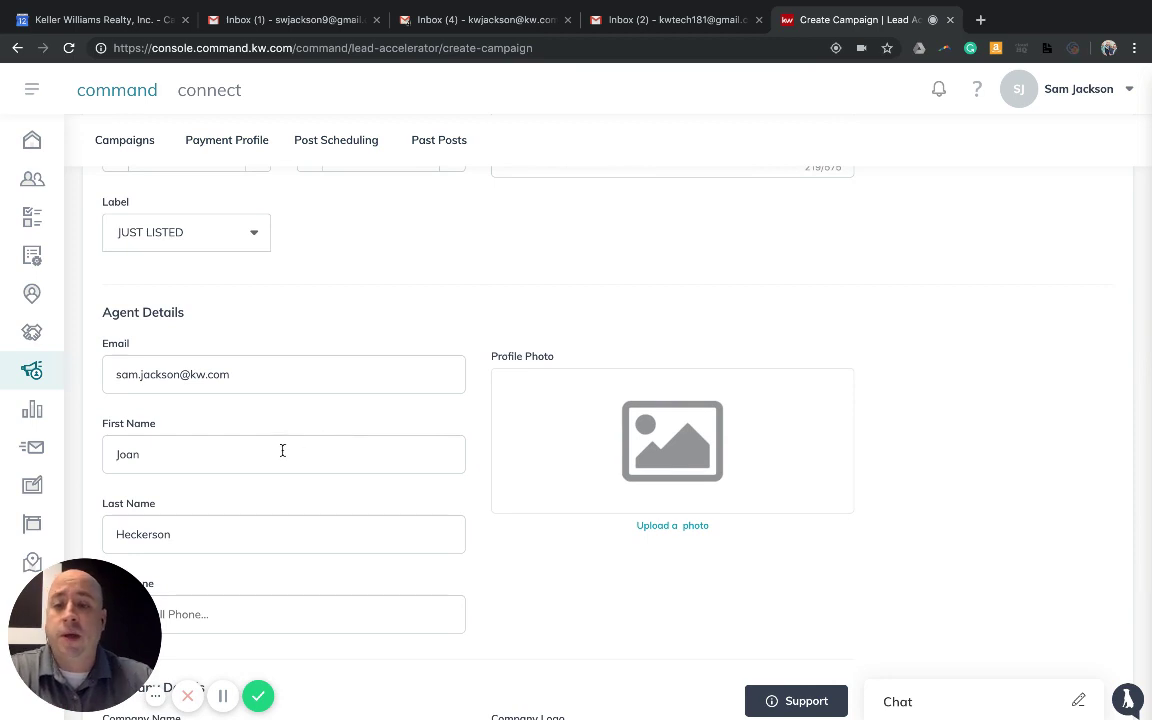
Replace the First Name and Last Name fields with the agent's own first and last name
double_click(288, 455)
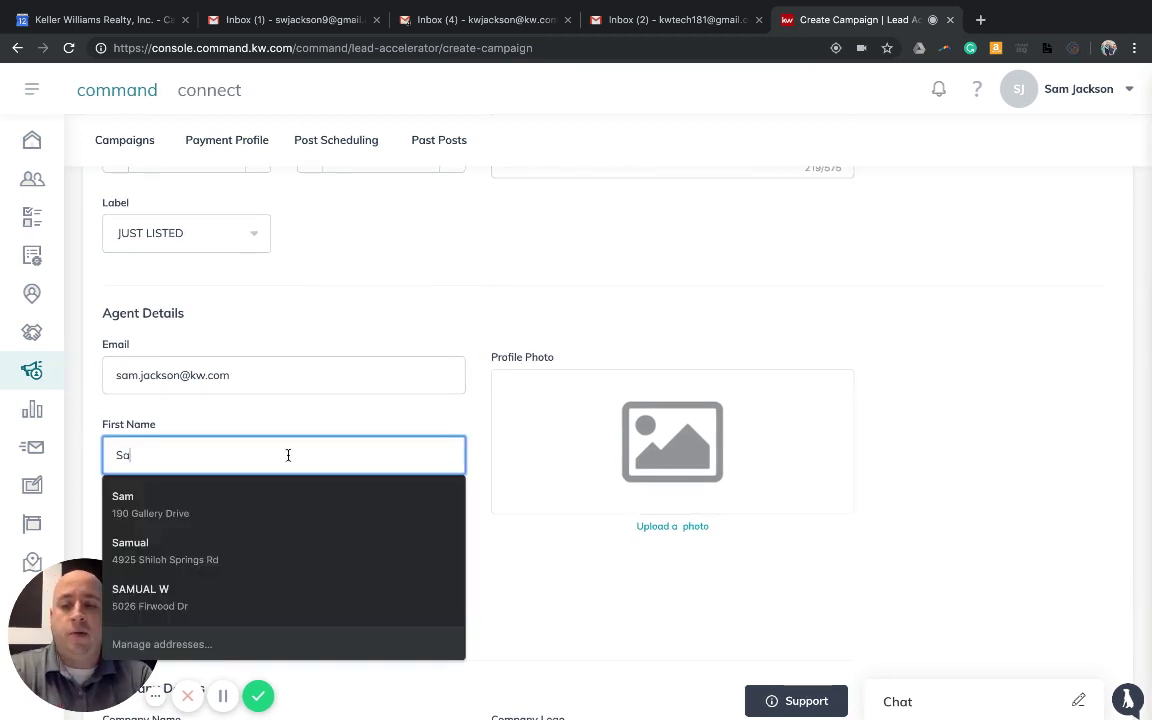
left_click(478, 427)
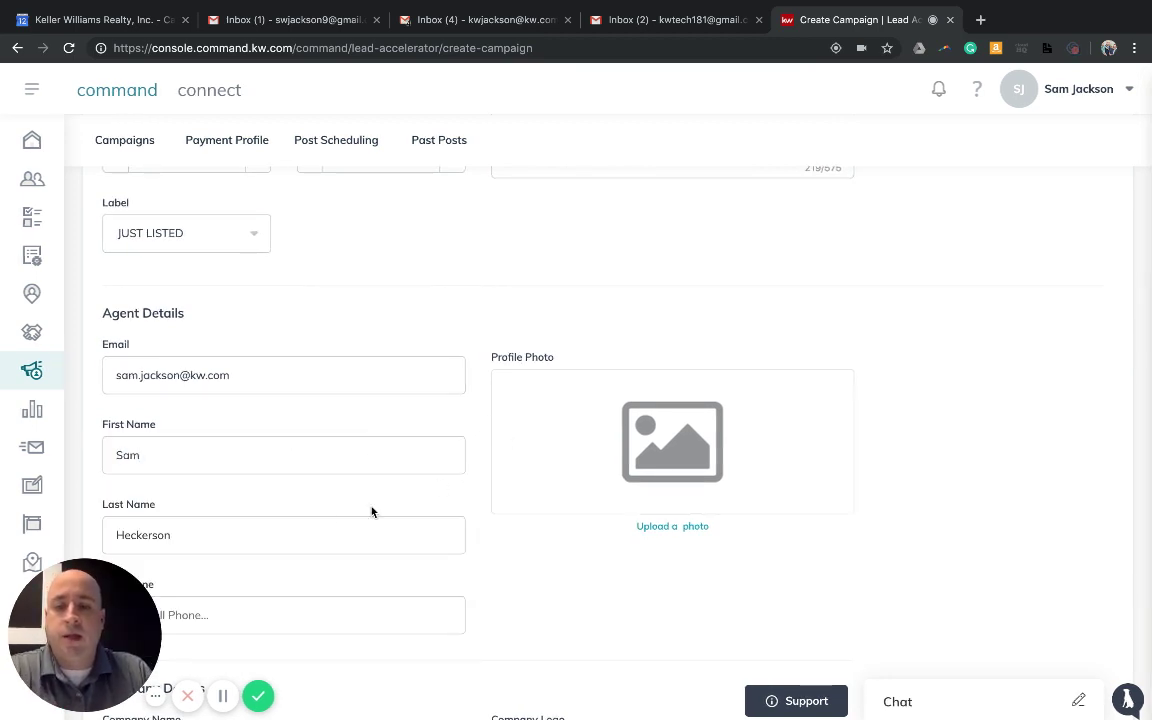
double_click(307, 529)
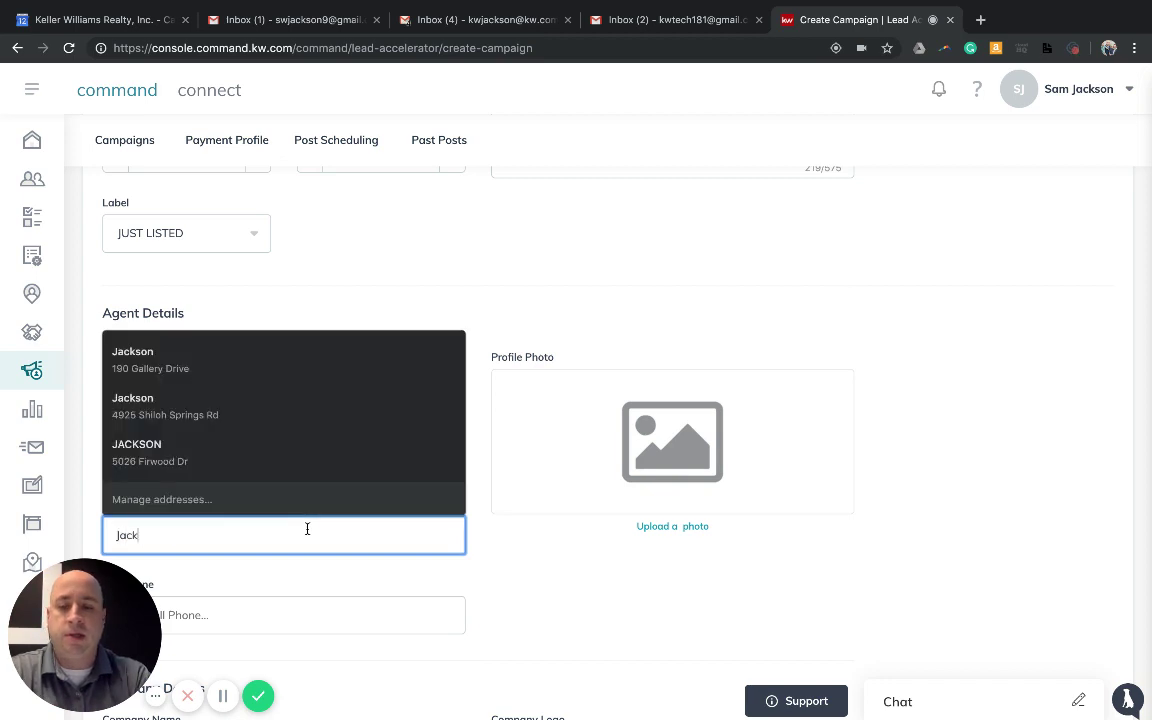
left_click(659, 305)
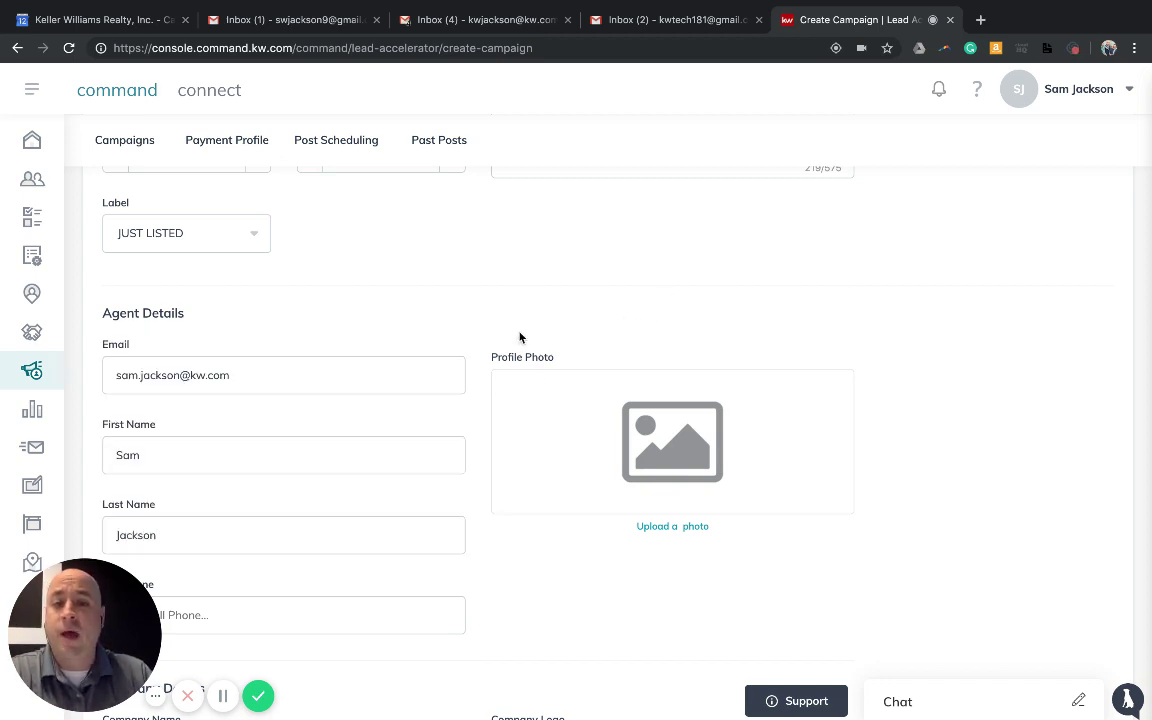
Enter the agent's cell phone number in the Cell Phone field
scroll(487, 342, "down", 2)
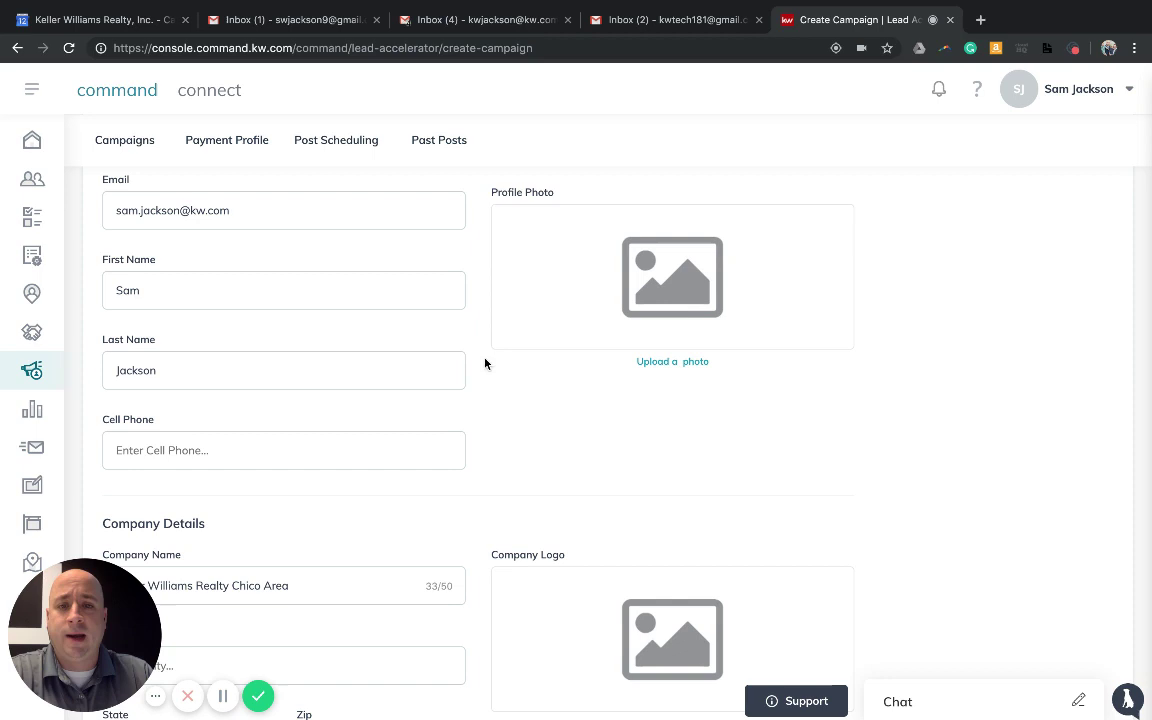
left_click(290, 455)
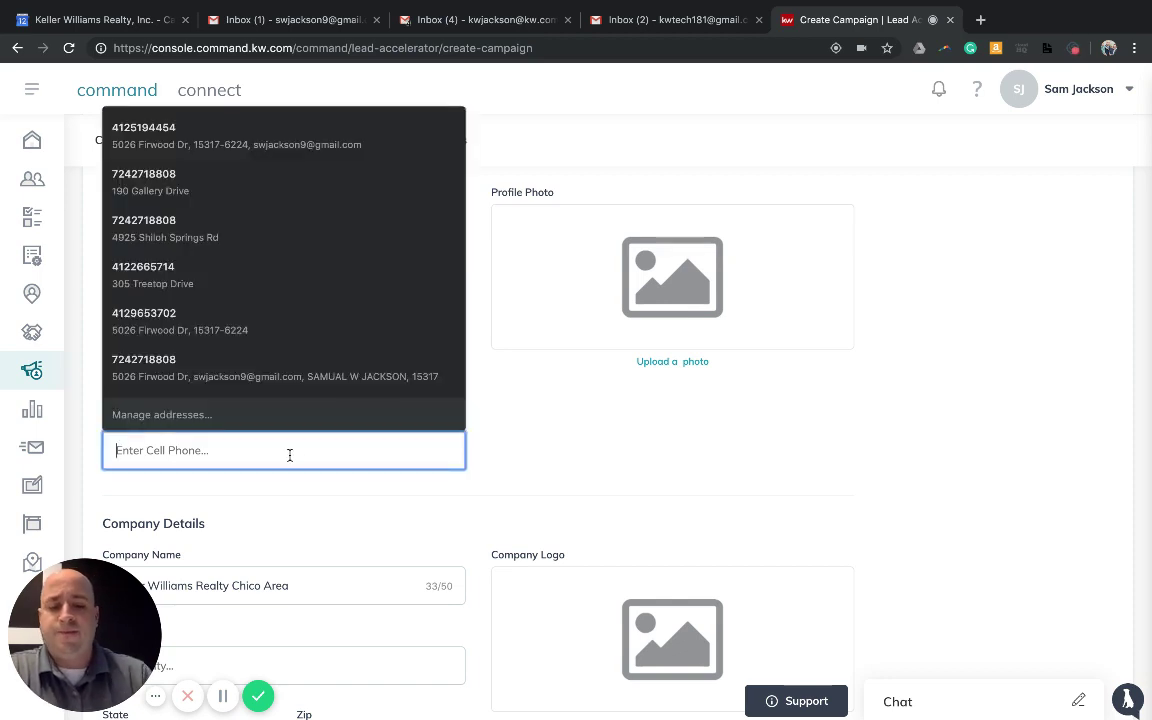
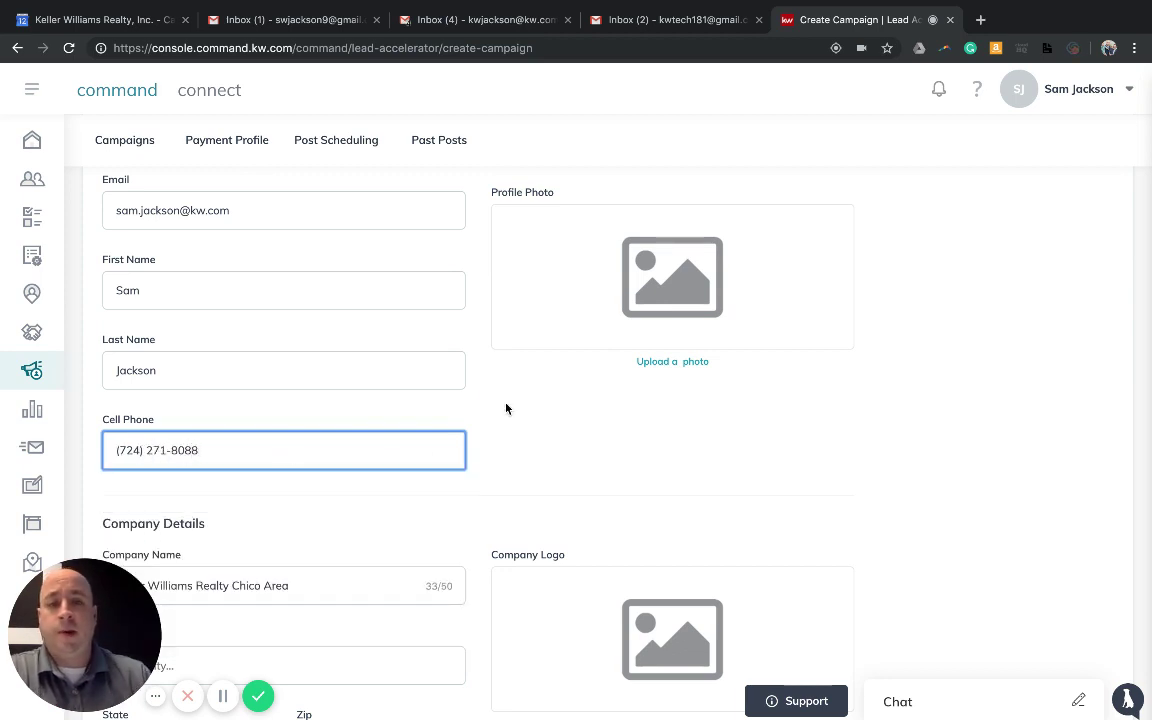
Upload the agent's headshot from Dropbox/Personal as the Profile Photo
left_click(686, 364)
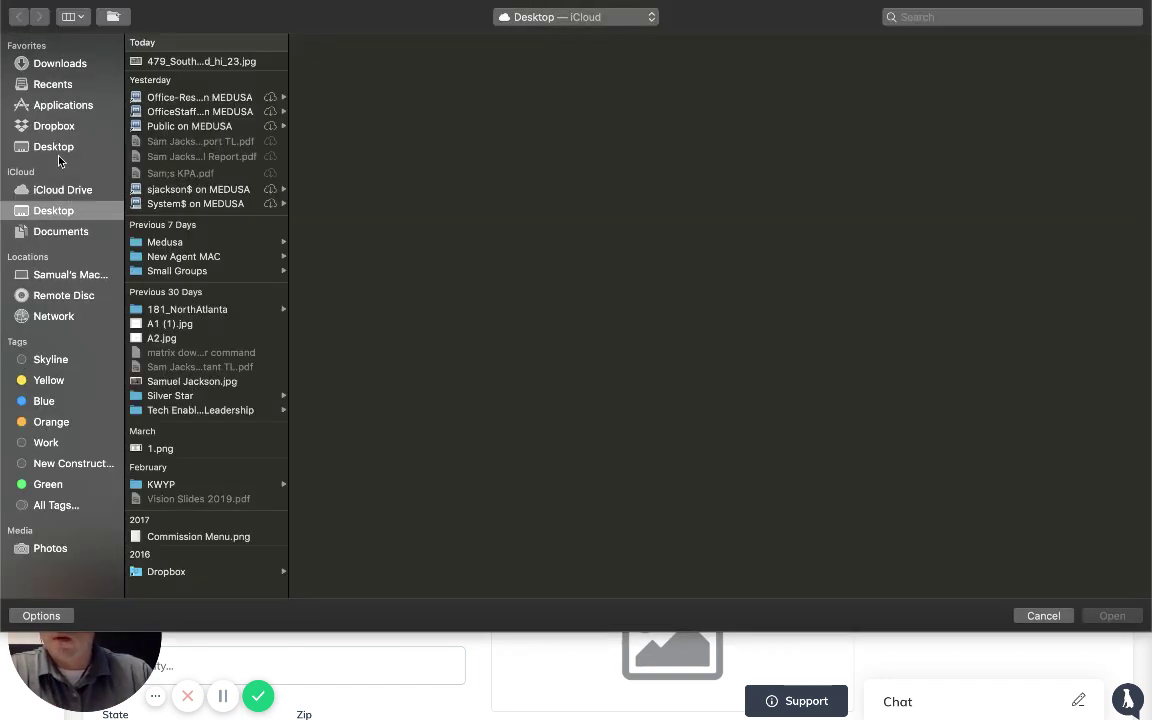
left_click(60, 124)
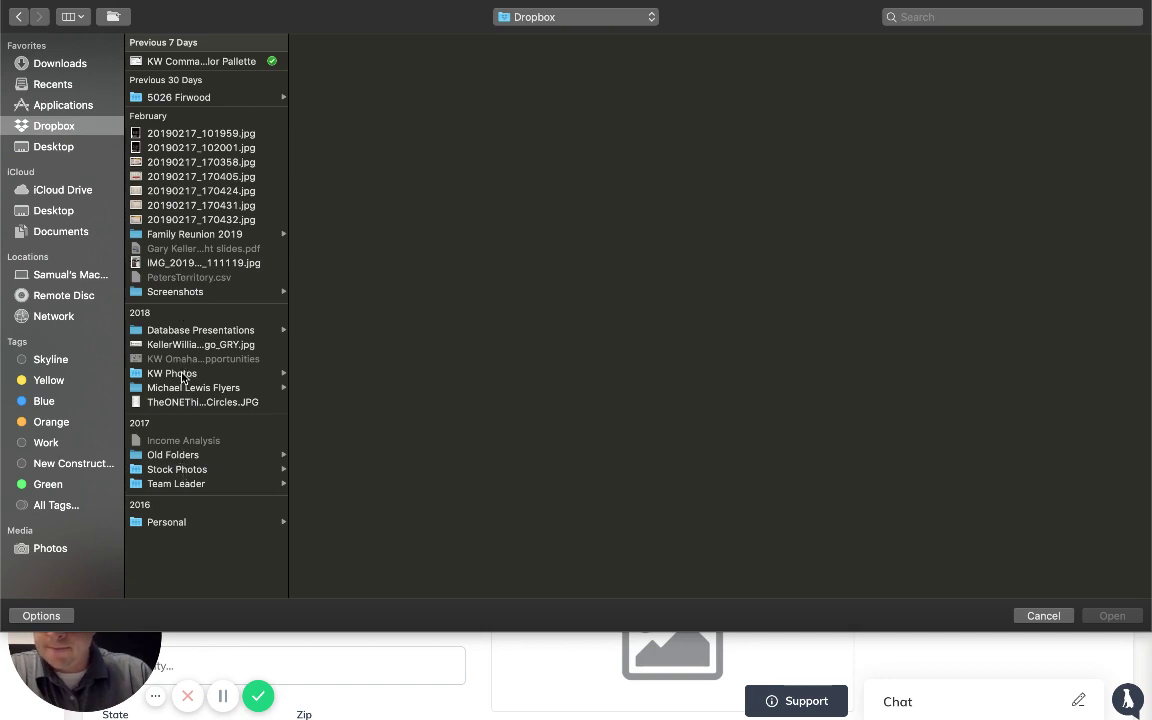
left_click(204, 524)
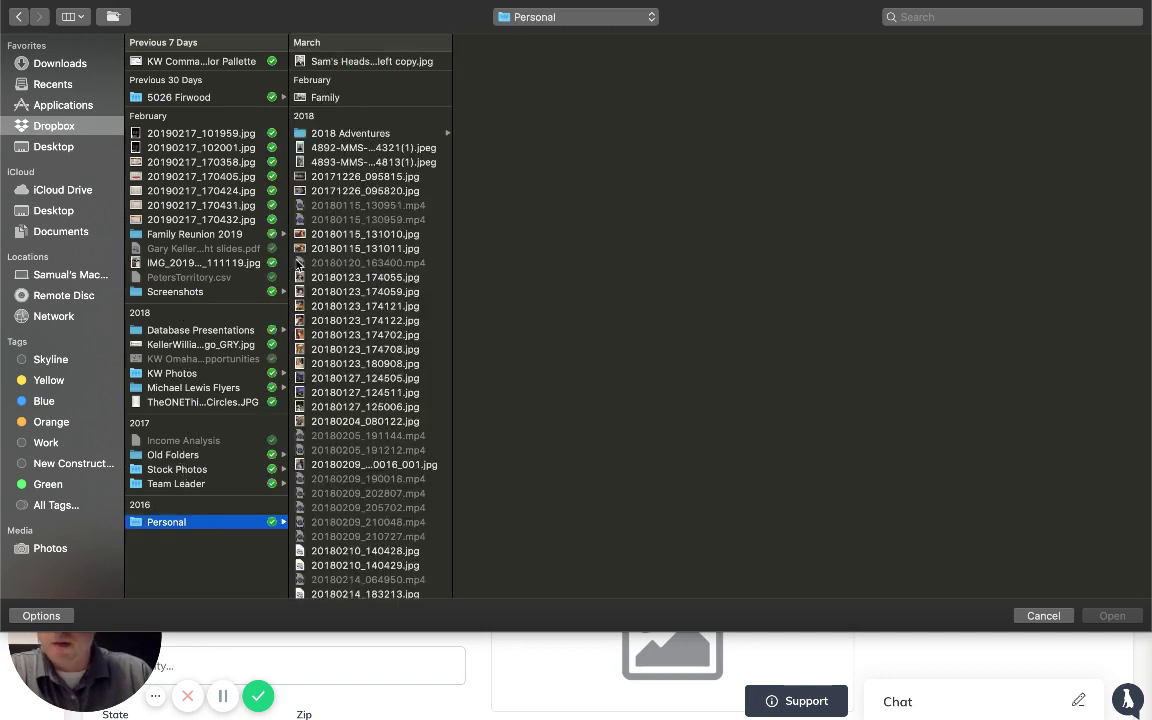
left_click(361, 62)
double_click(361, 62)
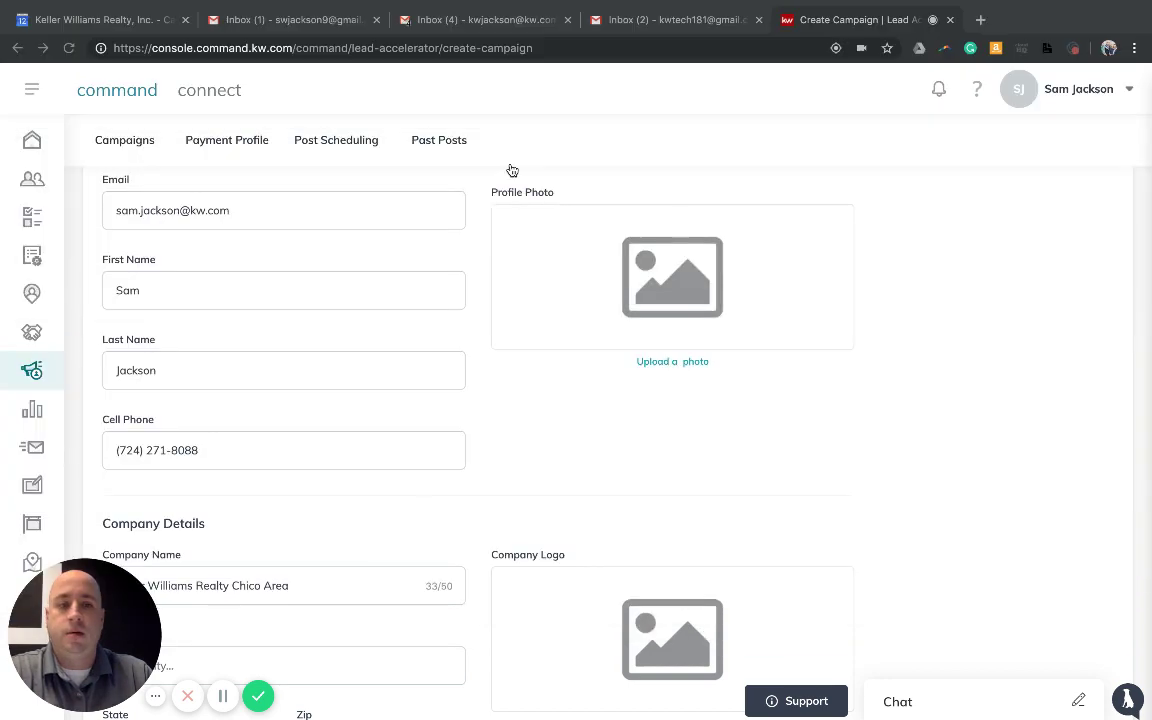
Upload A1 (1).jpg from the Desktop as the Company Logo
scroll(930, 410, "down", 2)
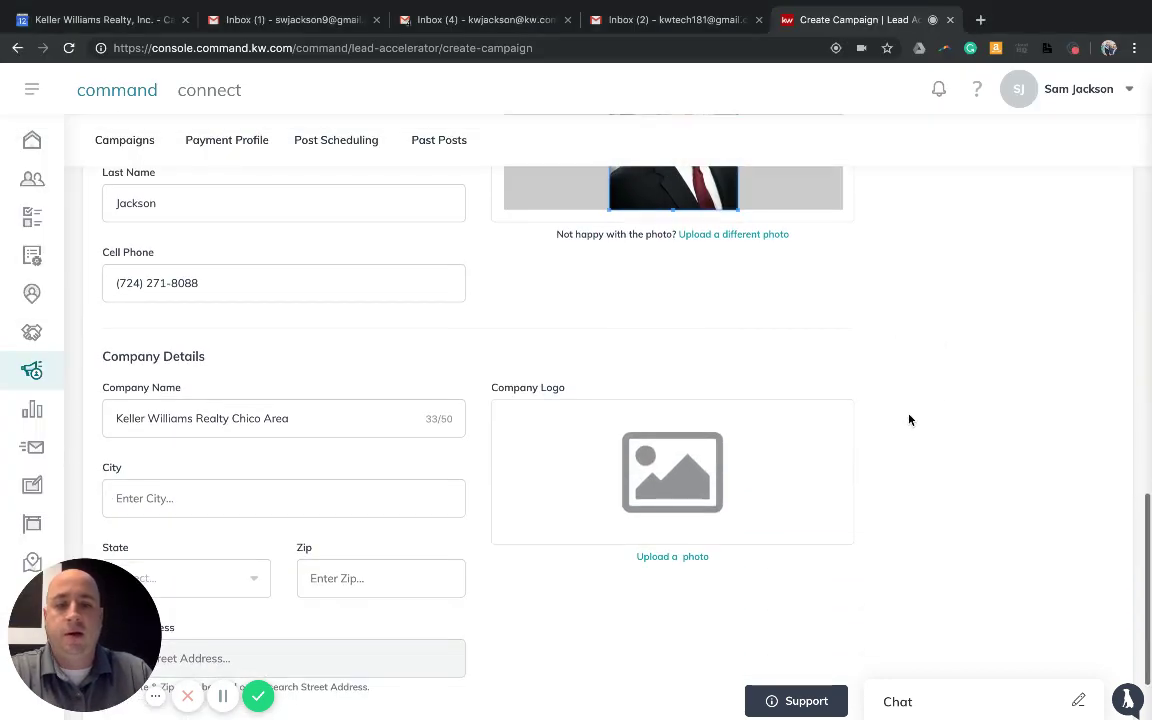
left_click(668, 560)
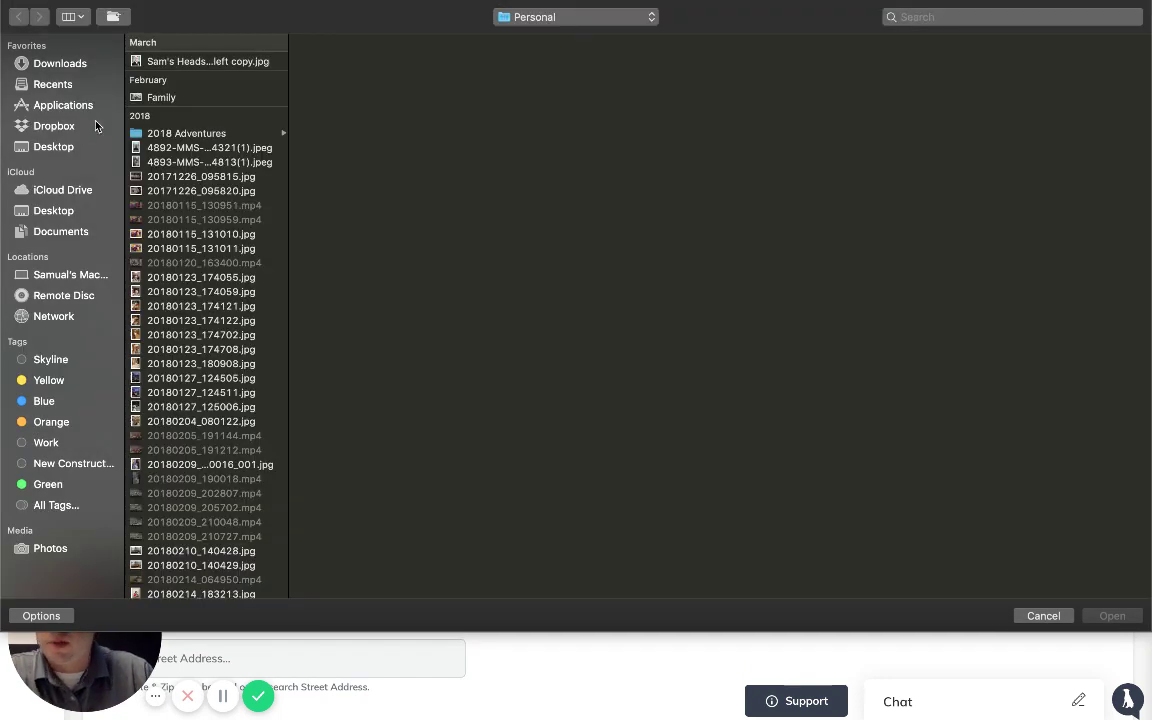
left_click(55, 146)
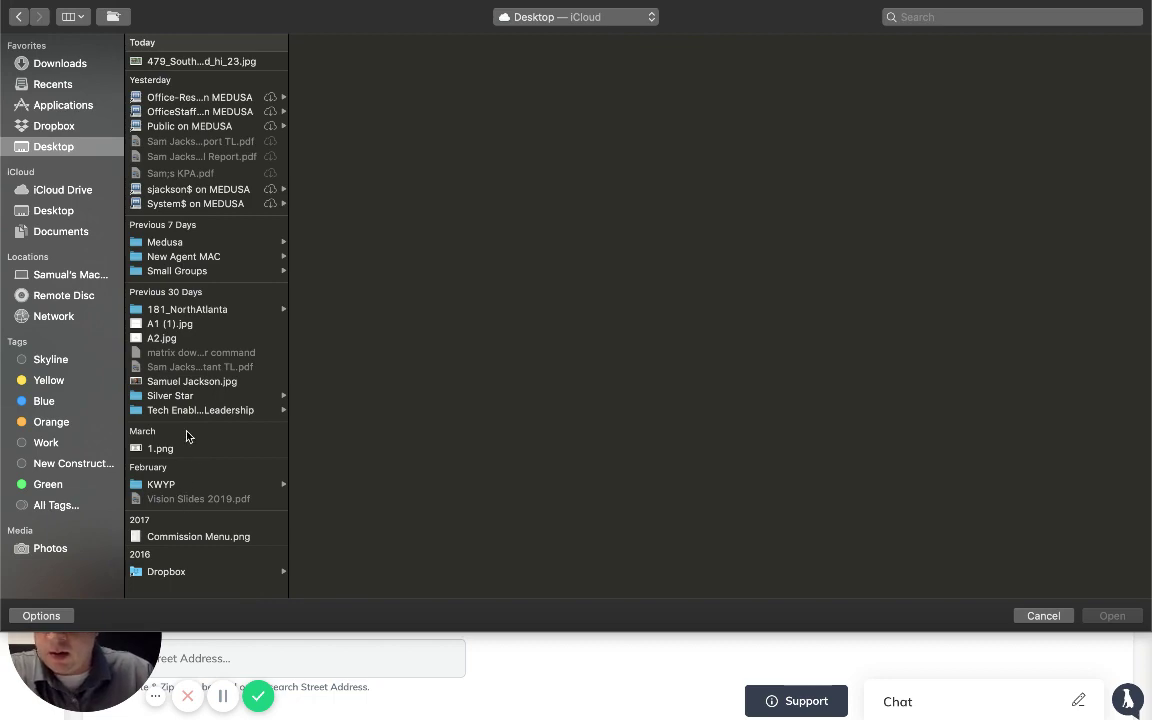
double_click(168, 326)
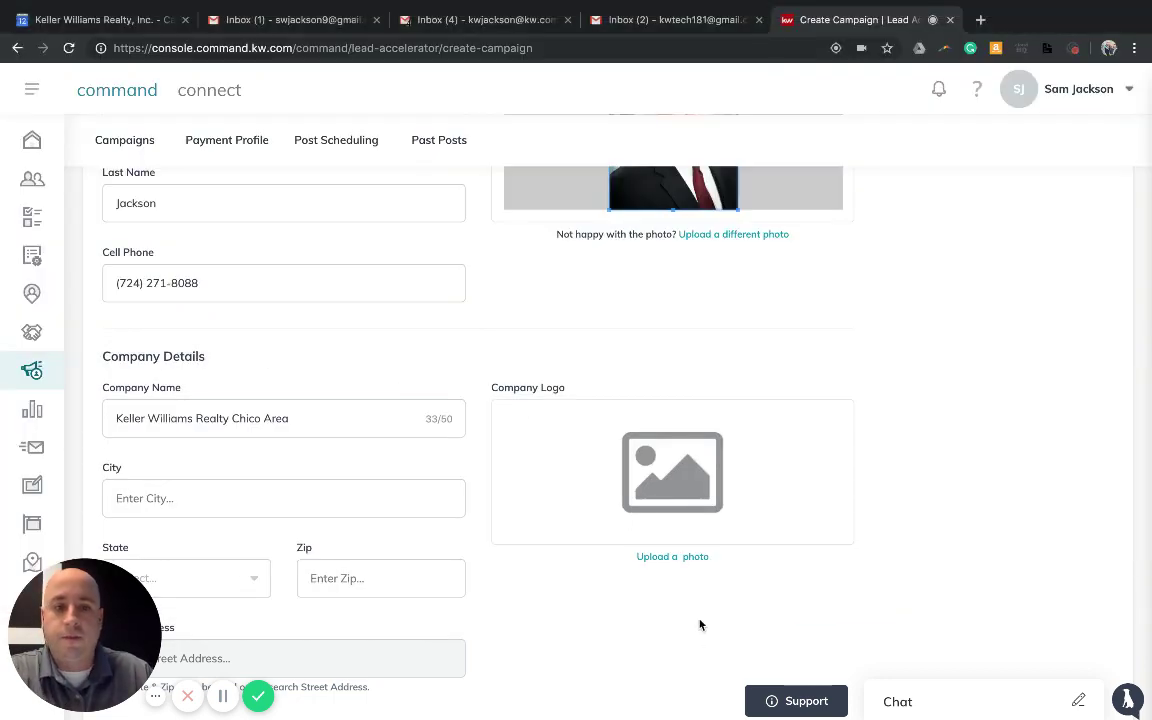
scroll(988, 537, "down", 1)
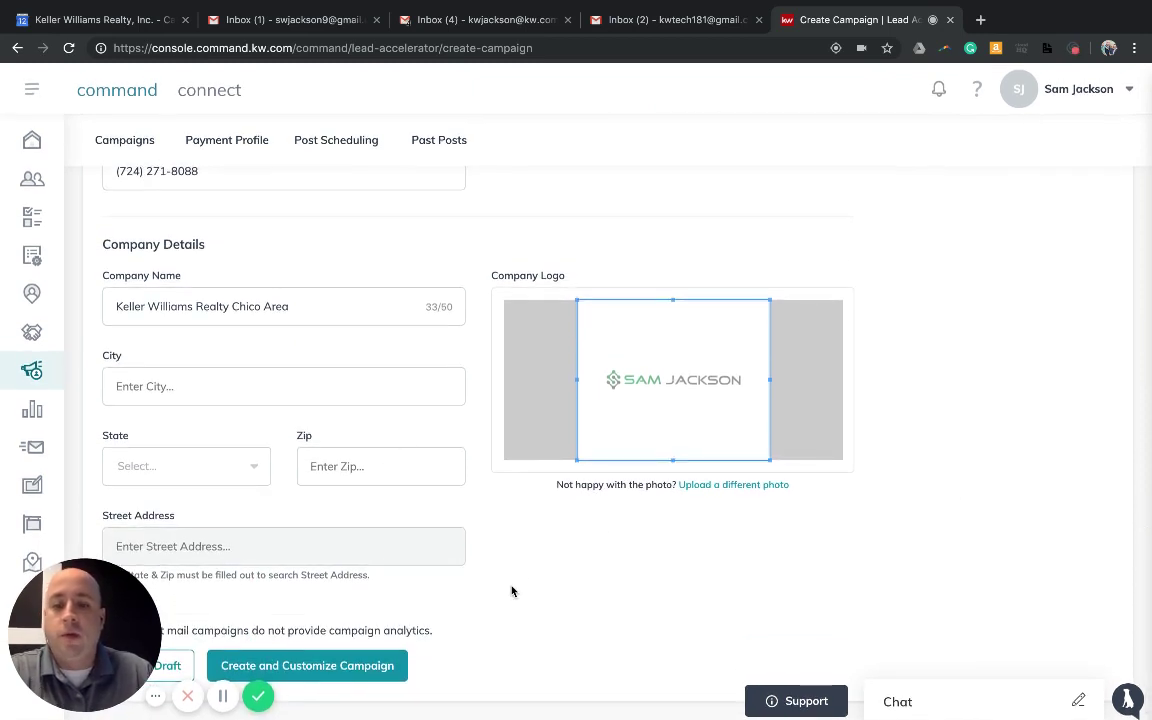
Change the company name's 'Realty Chico Area' to 'North Atlanta', giving Keller Williams North Atlanta
left_click_drag(185, 616, 1028, 580)
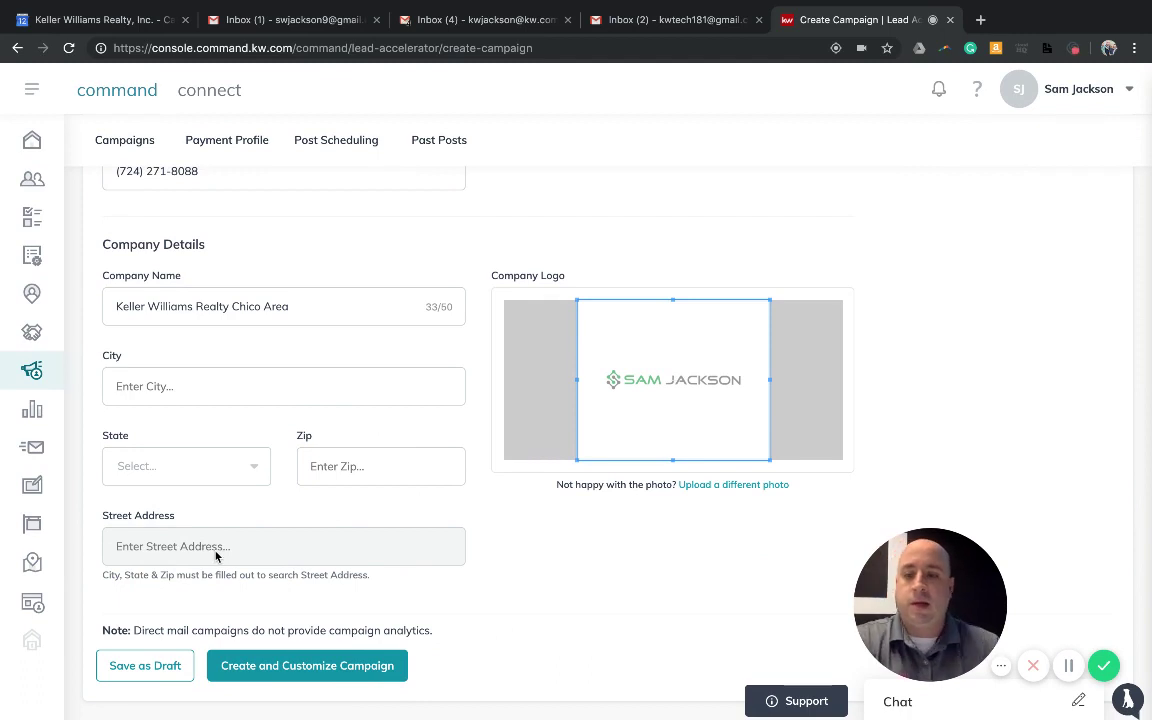
left_click(310, 298)
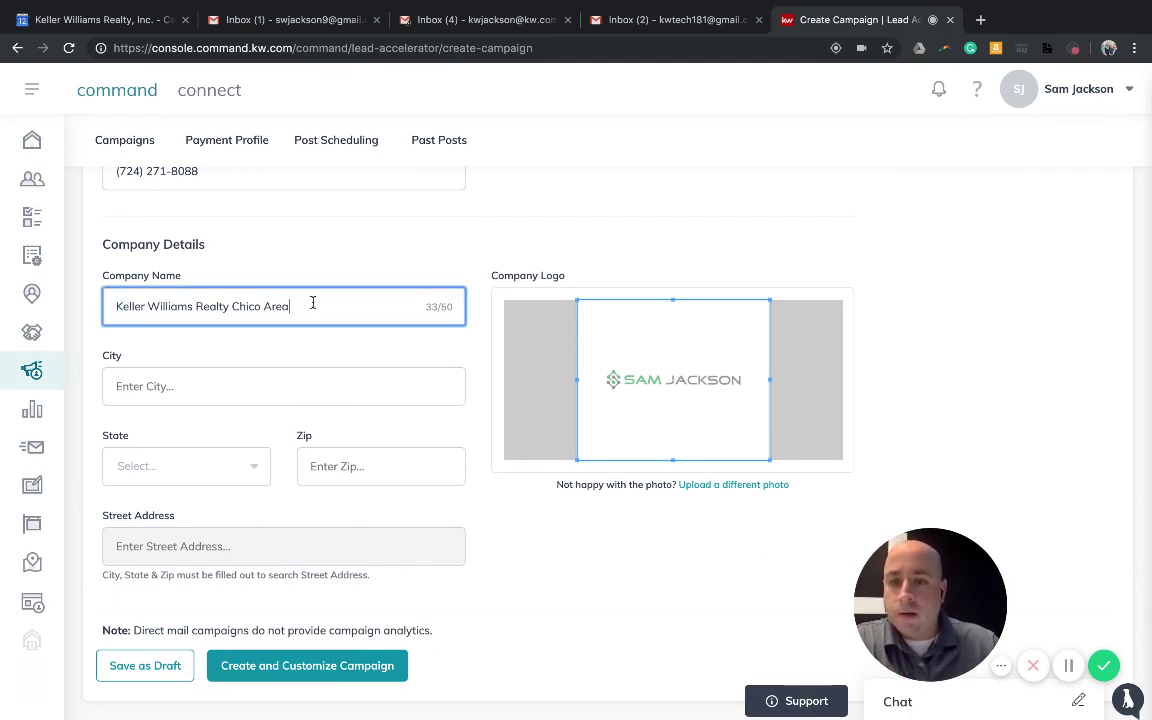
left_click_drag(312, 300, 213, 301)
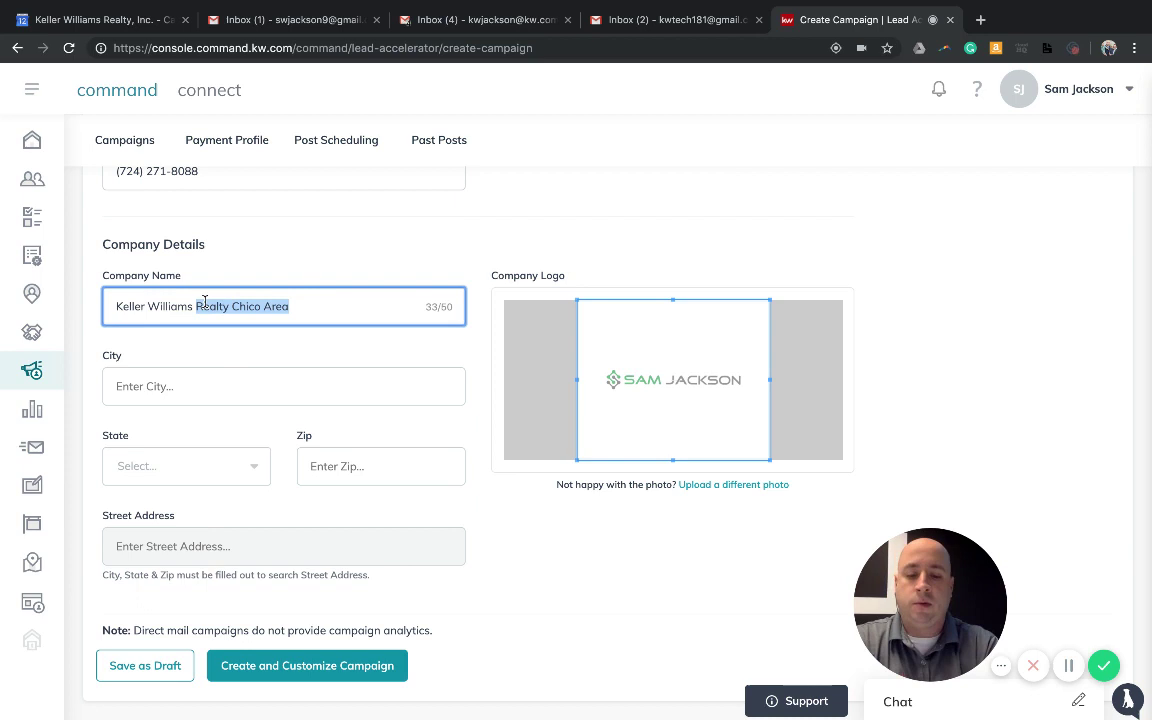
type("North Atlanta")
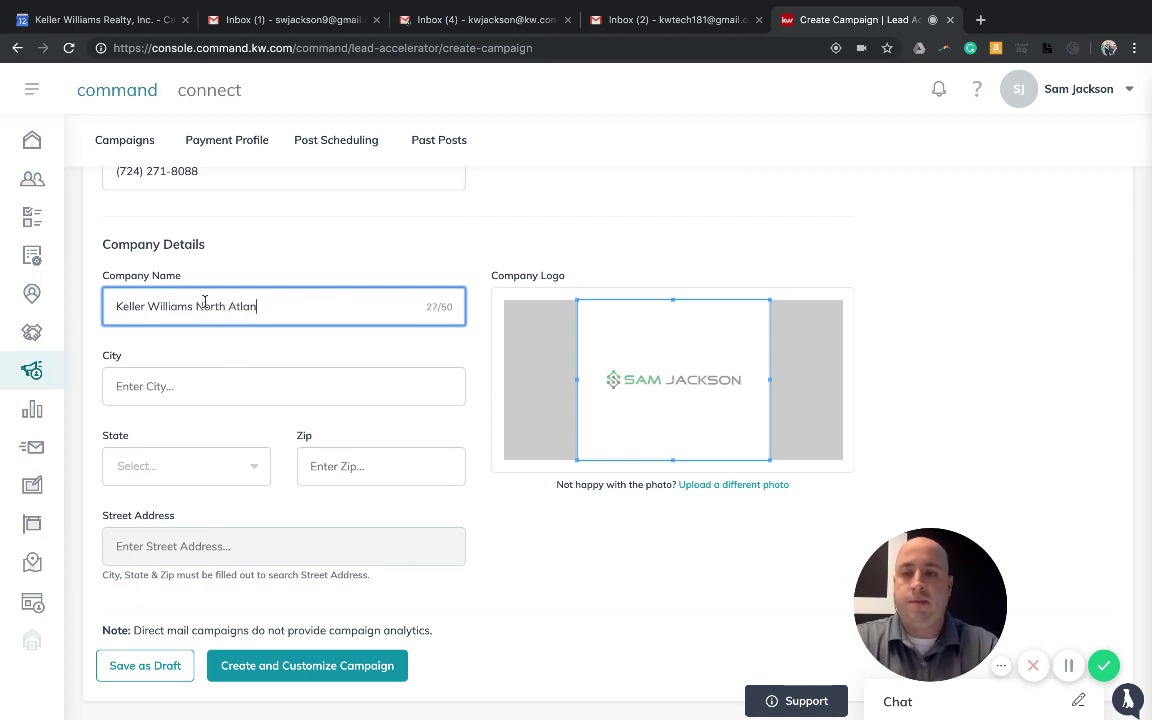
Set the company city to Alpharetta and the state to GA
left_click(161, 372)
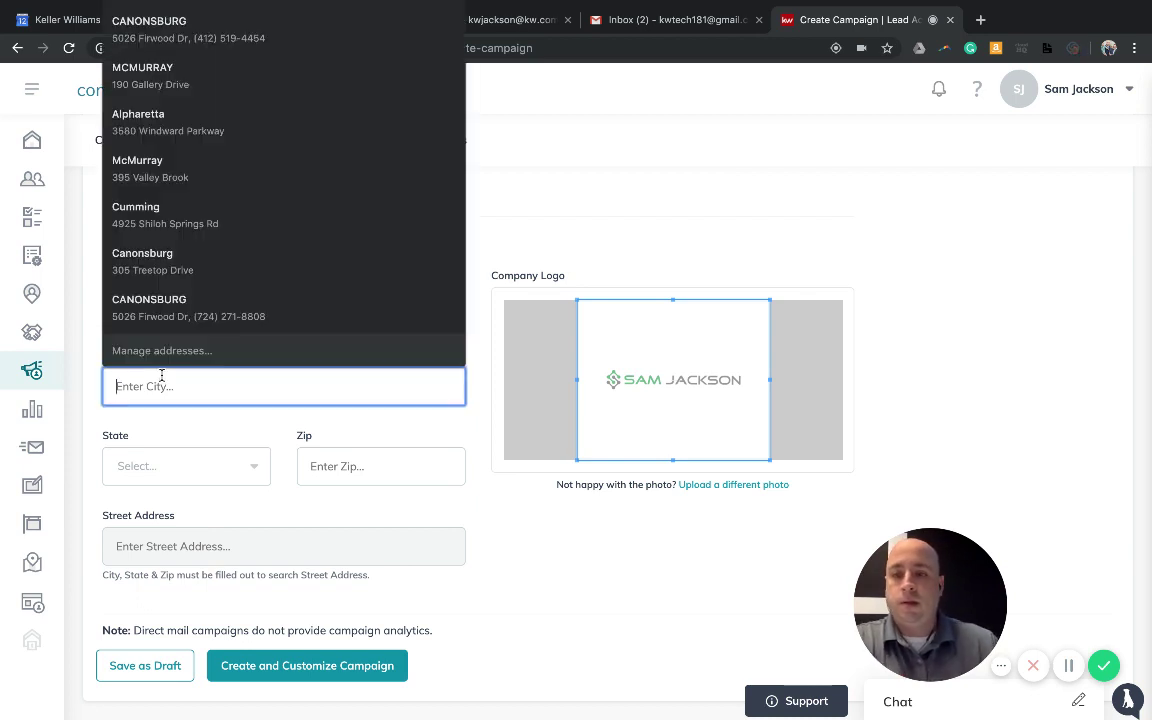
type("Alphat")
key("BackSpace")
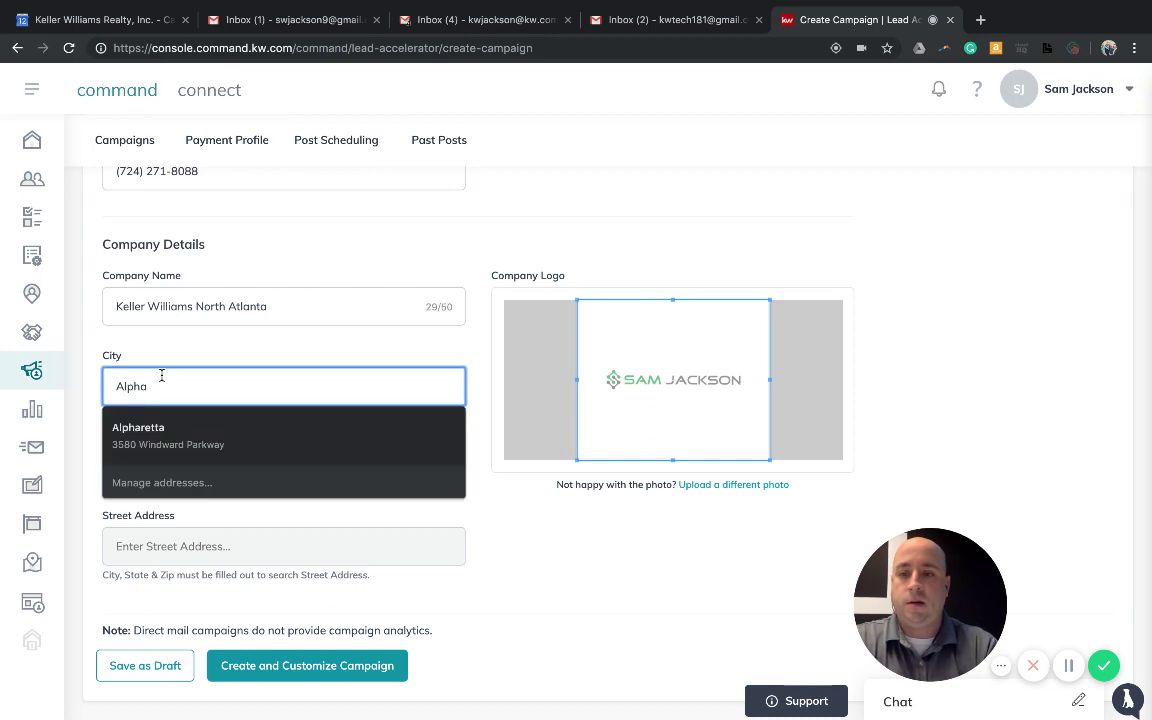
key("Down")
key("Return")
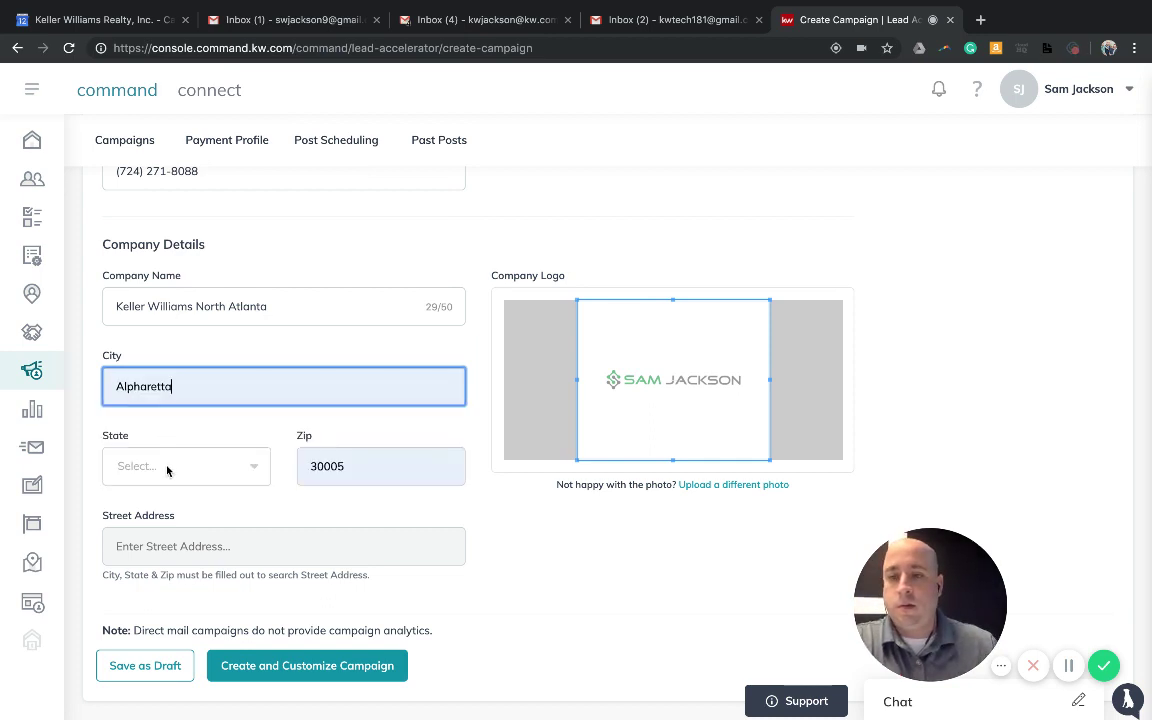
left_click(175, 466)
scroll(170, 565, "down", 3)
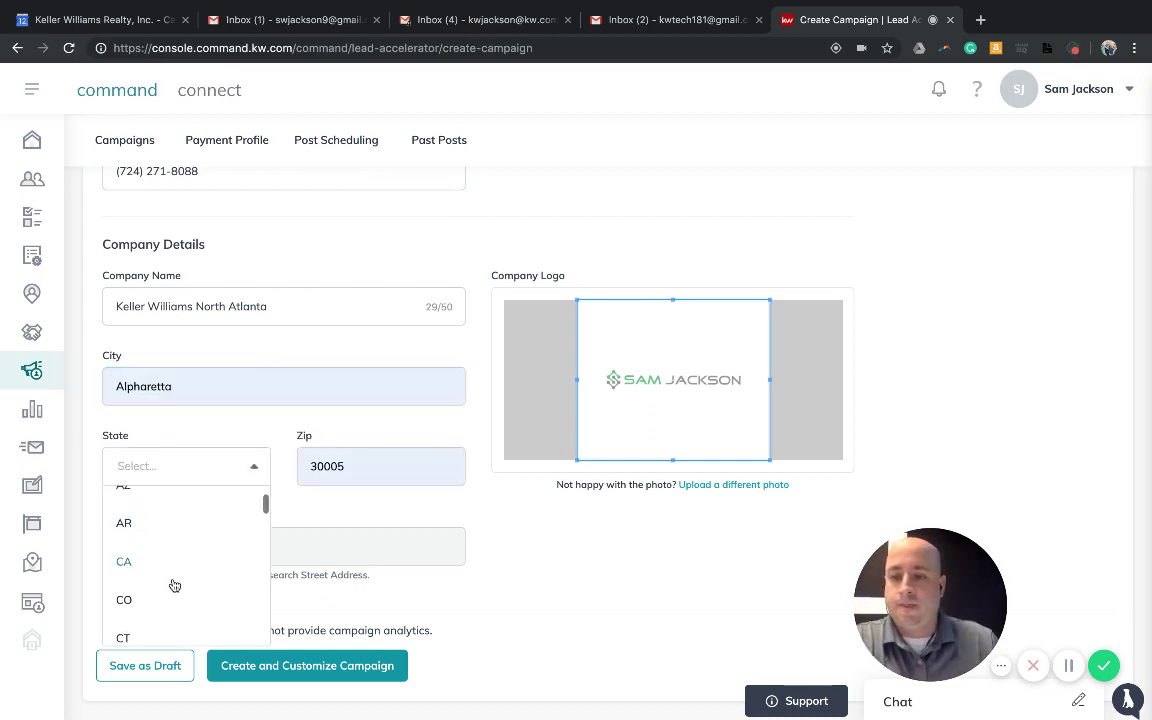
type("g")
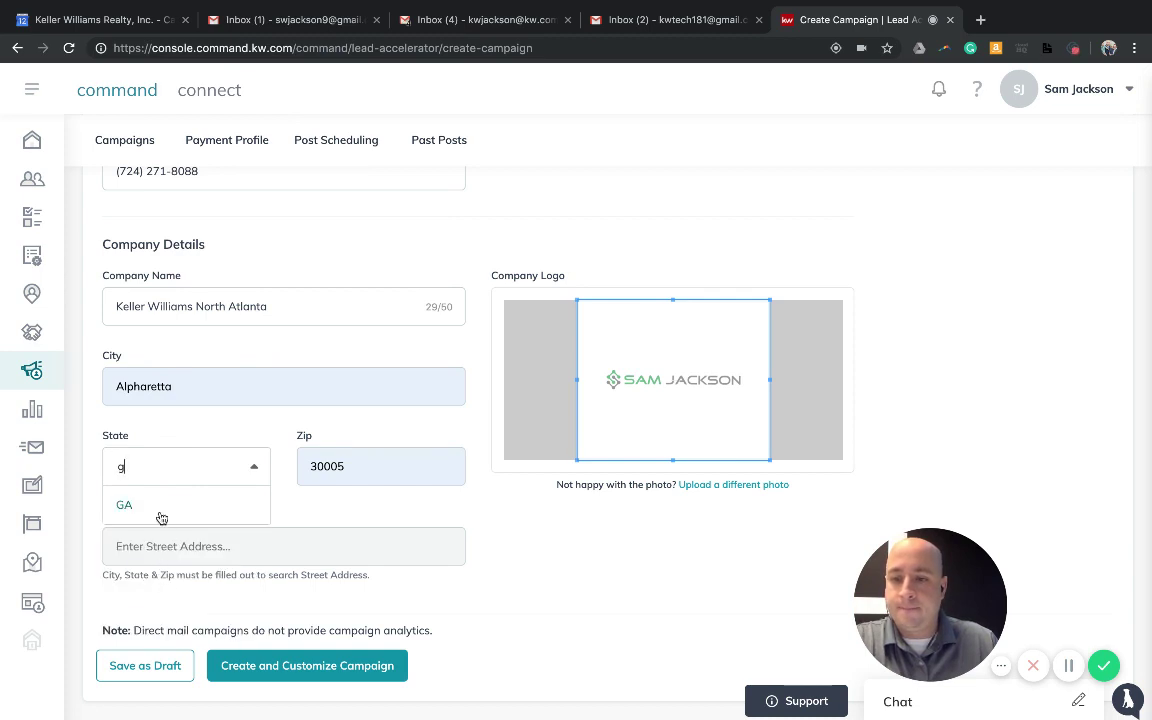
left_click(138, 505)
Fill in the company street address from the suggested office address
left_click(175, 558)
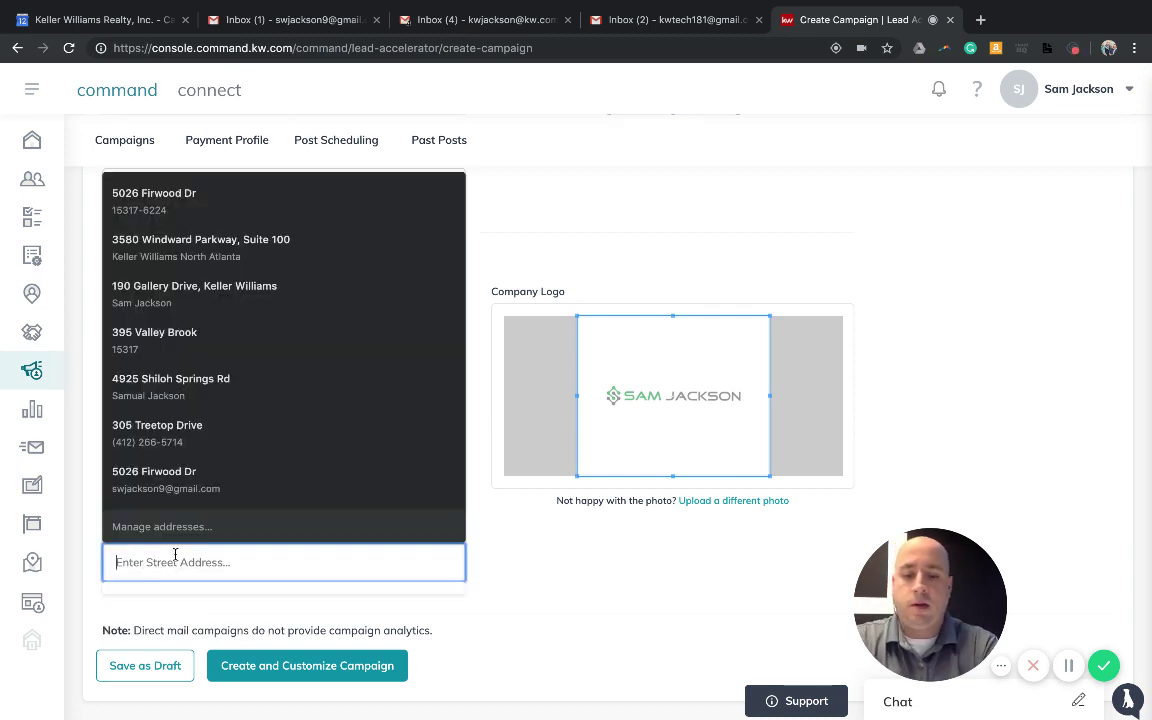
type("5780 Windward Parkway")
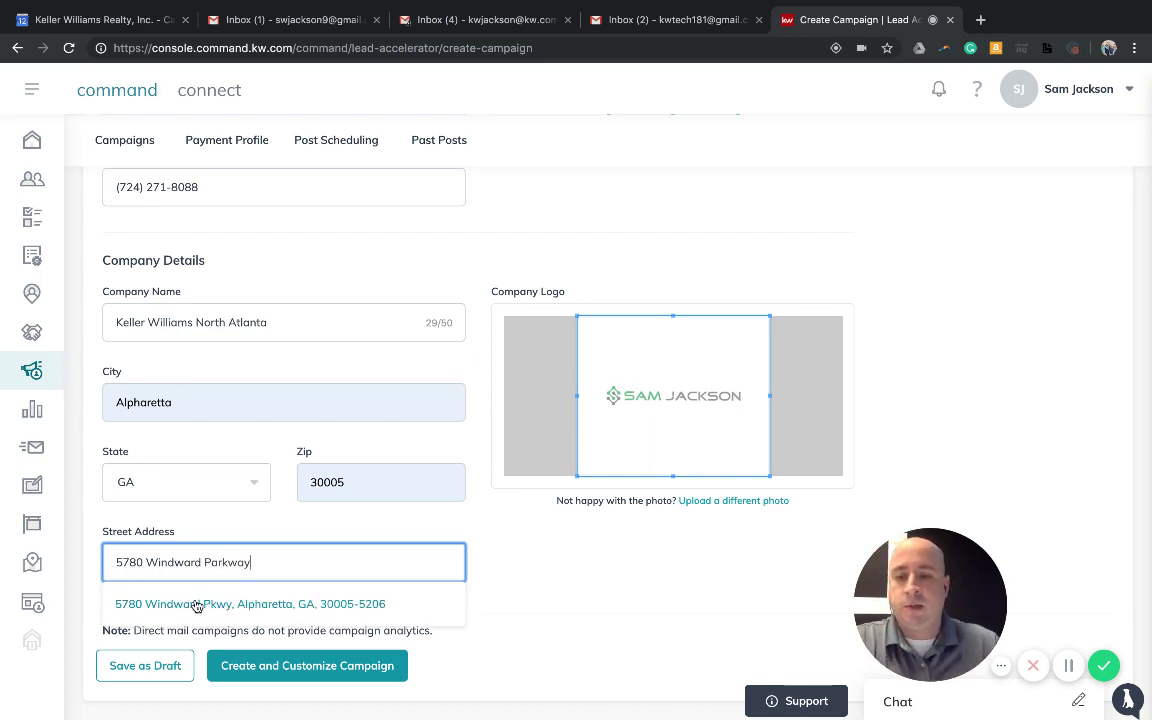
left_click(199, 606)
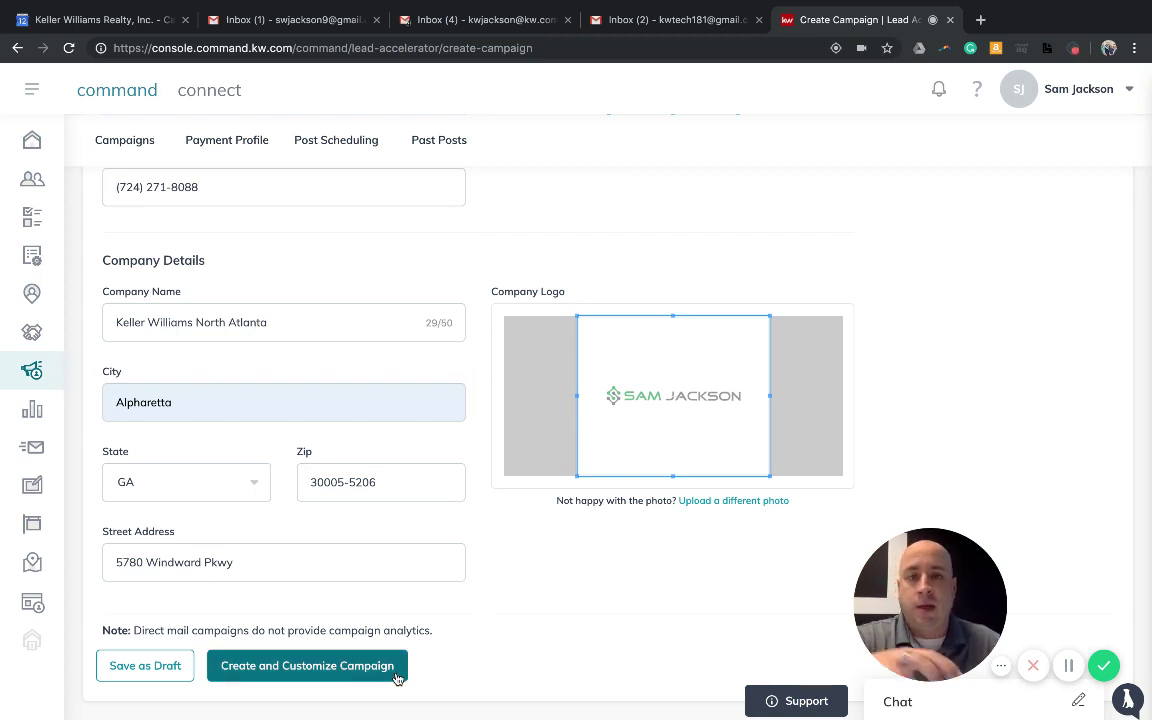
Create and customize the campaign, confirming Yes in the dialog
left_click(295, 667)
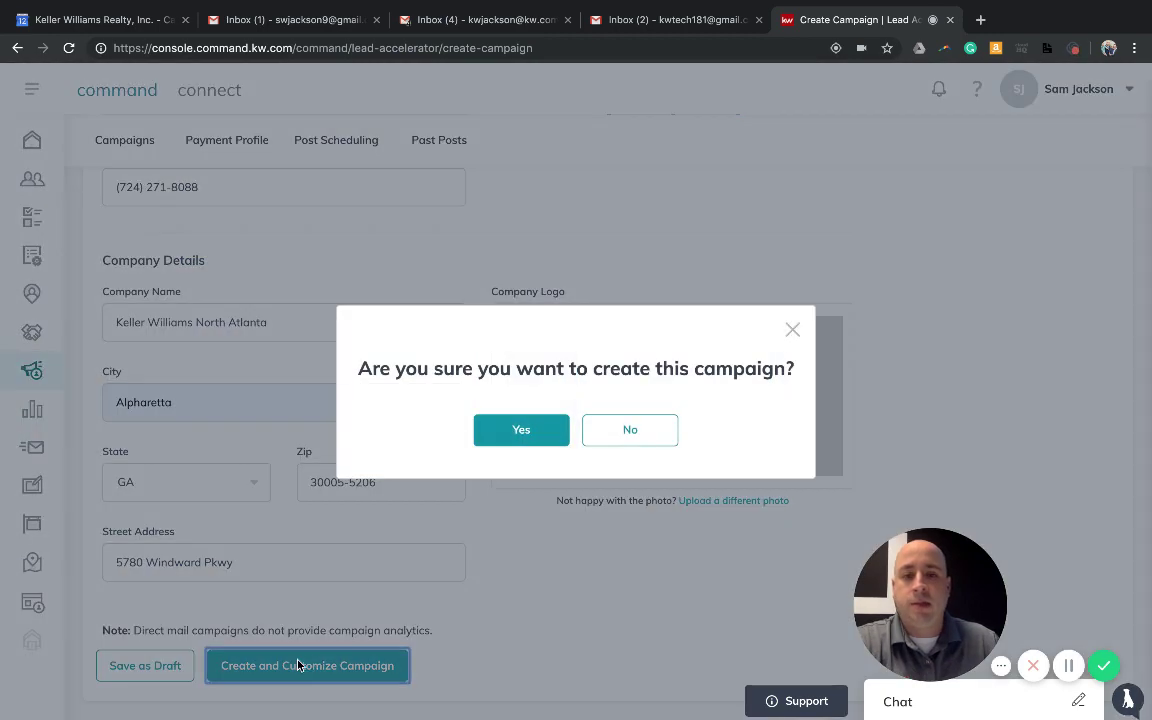
left_click(521, 429)
left_click_drag(915, 580, 113, 598)
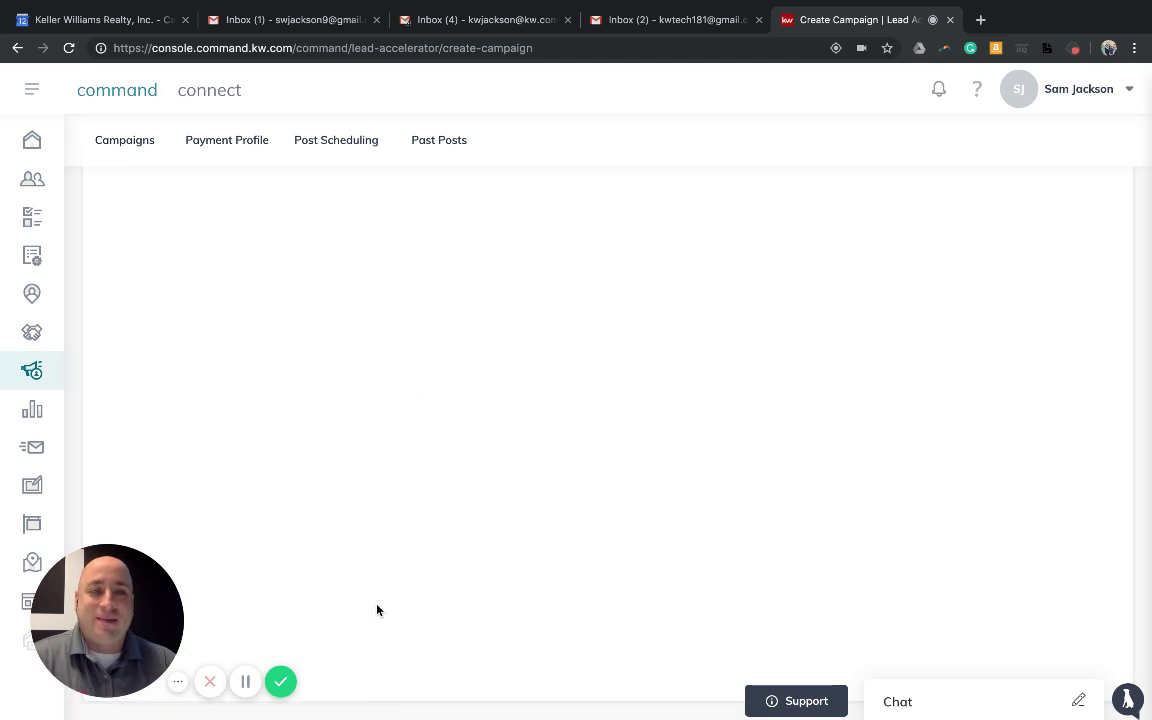
Scroll through the loaded targeting page to review the Targeting and Advanced Filtering sections
scroll(377, 610, "down", 1)
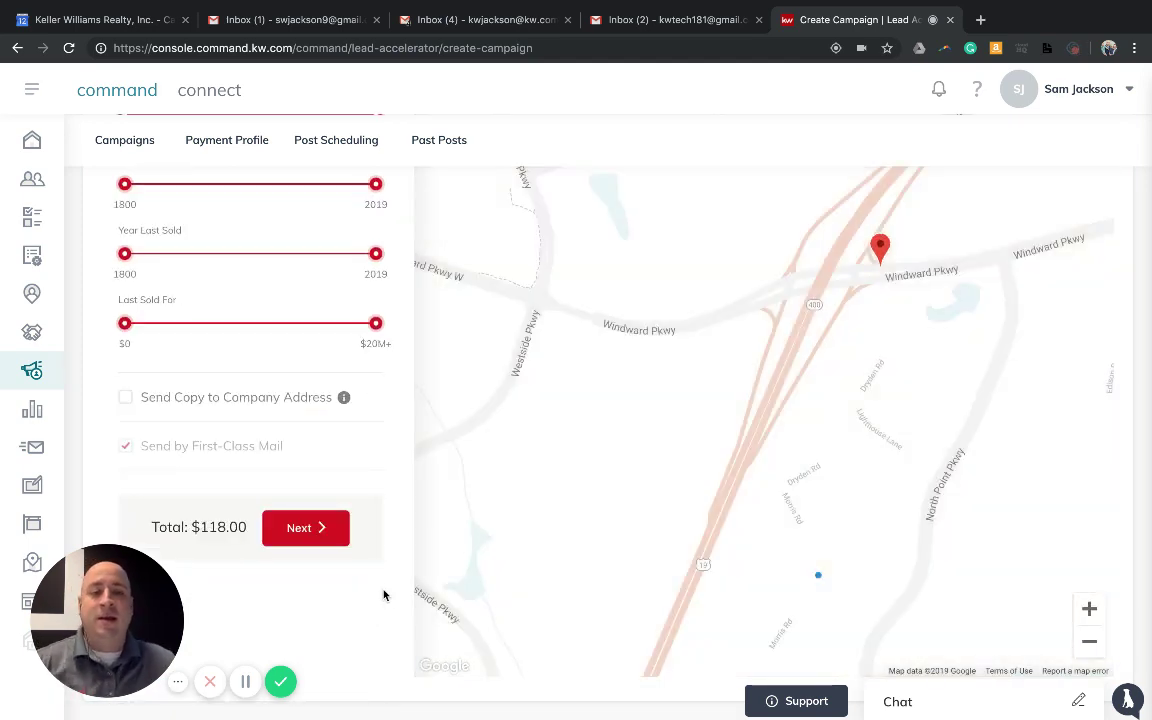
scroll(380, 590, "up", 3)
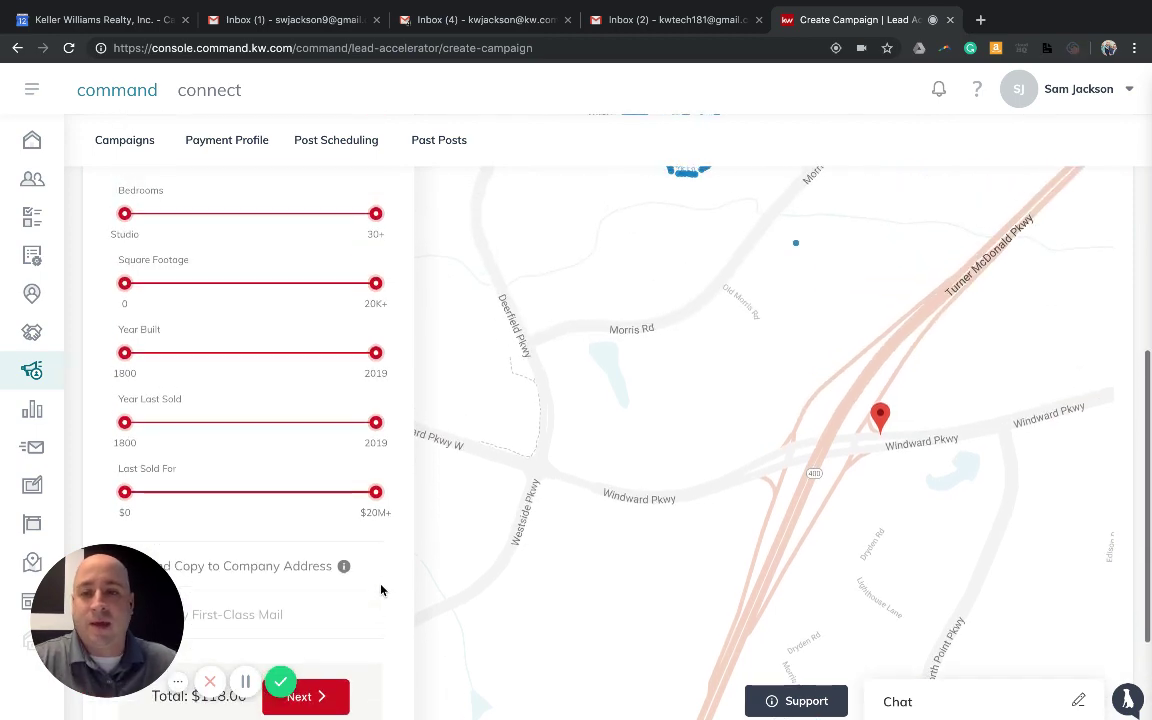
scroll(380, 590, "up", 3)
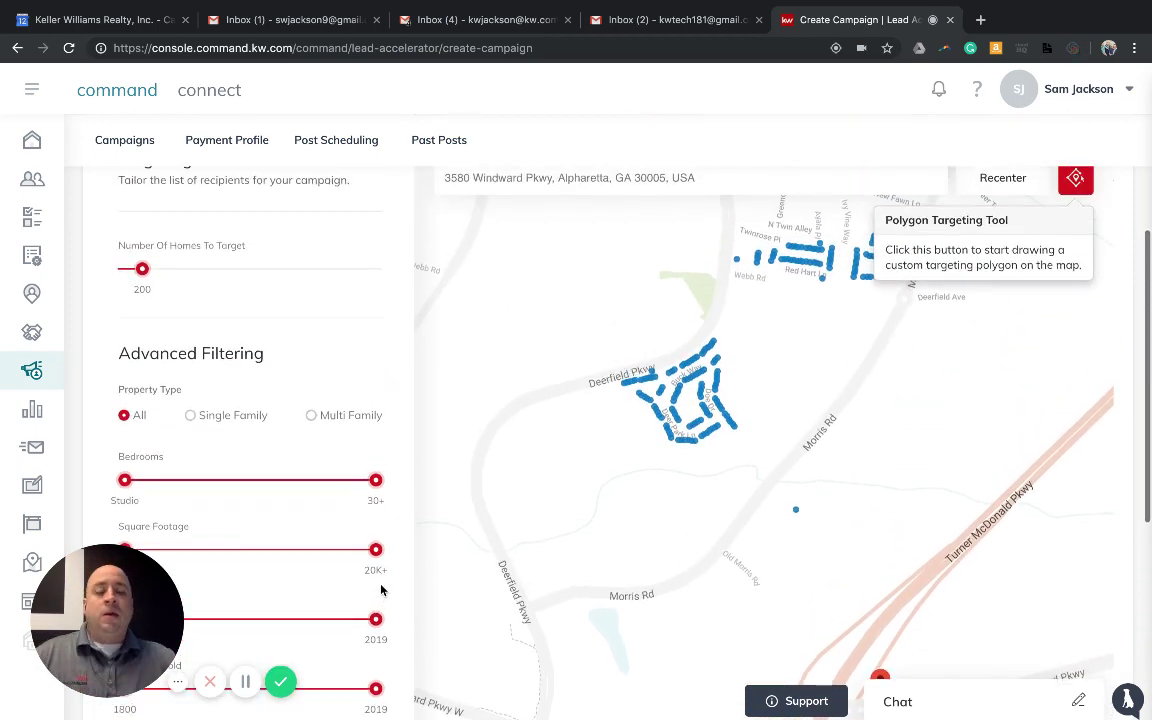
scroll(380, 590, "up", 2)
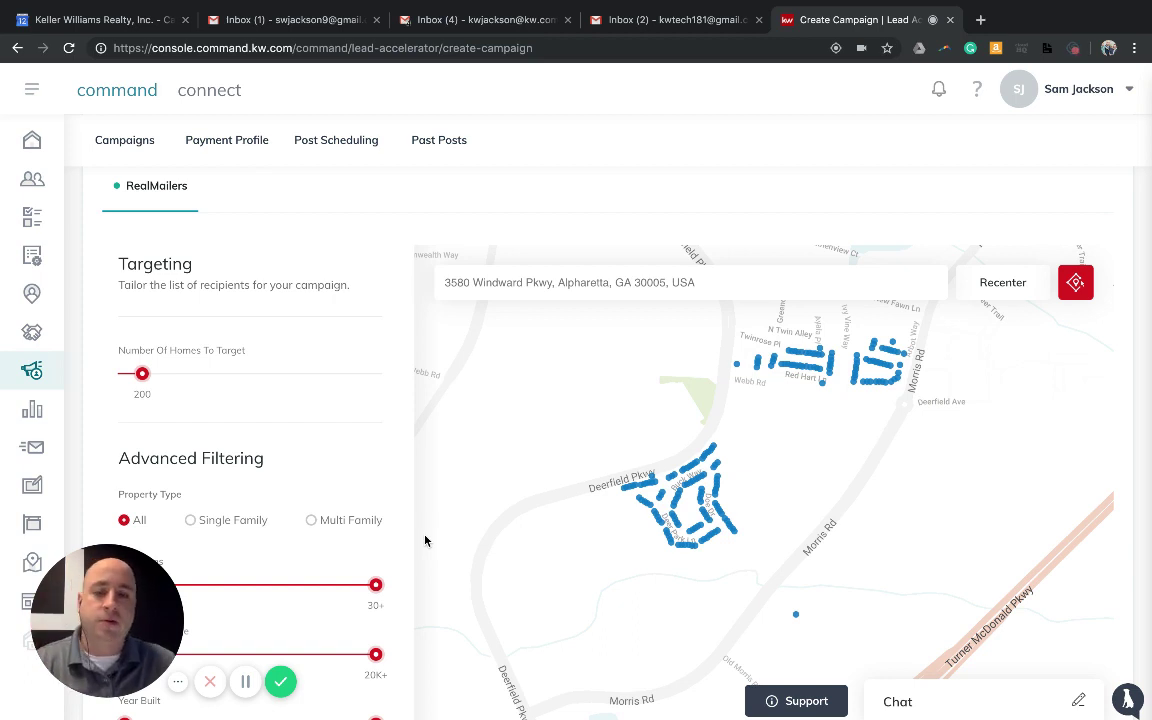
scroll(302, 410, "down", 2)
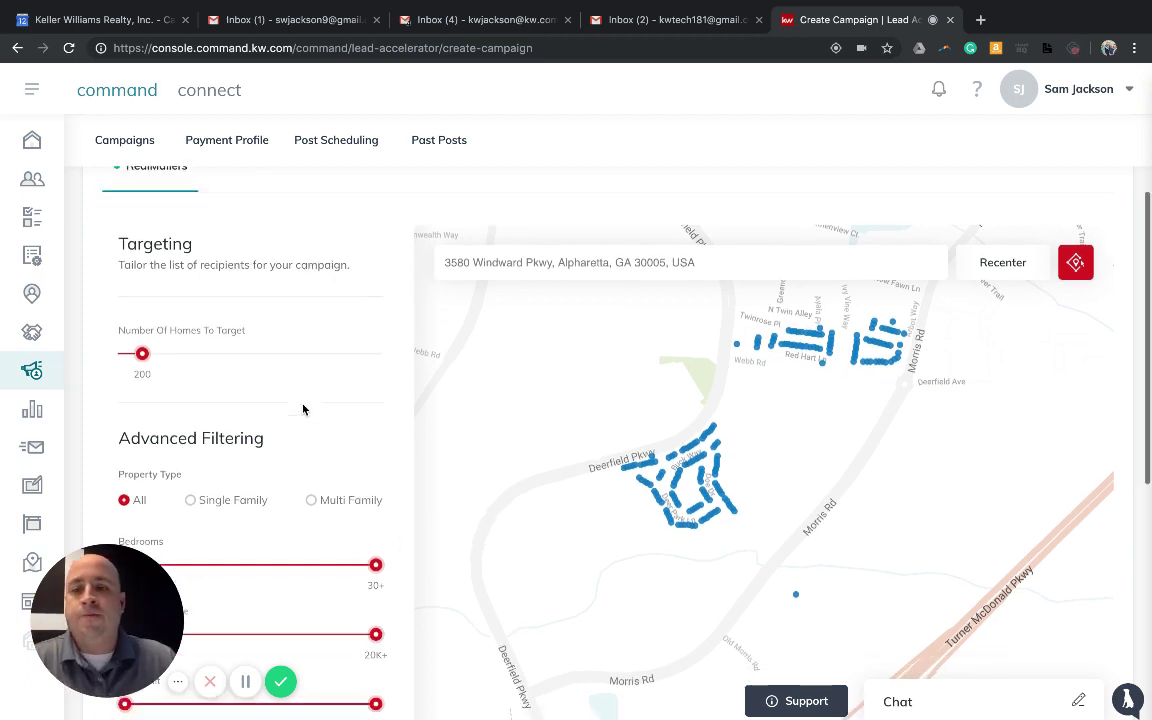
Raise the Number Of Homes To Target slider from 200 to 500
scroll(303, 410, "up", 2)
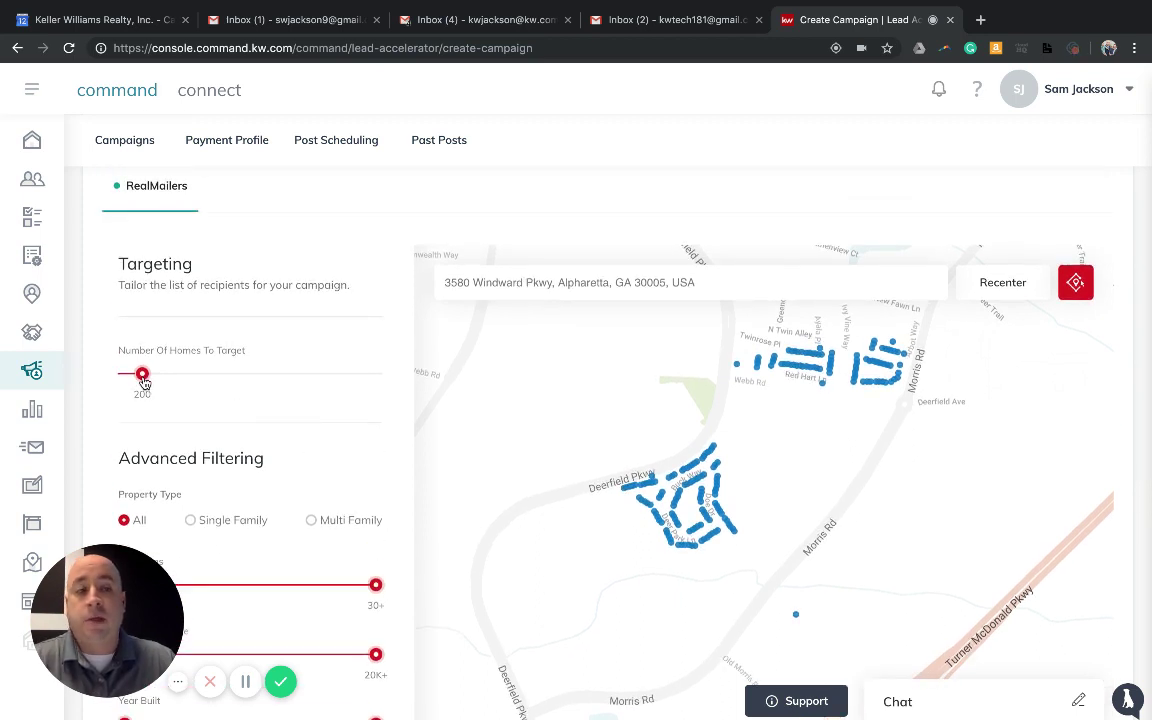
left_click_drag(143, 383, 168, 380)
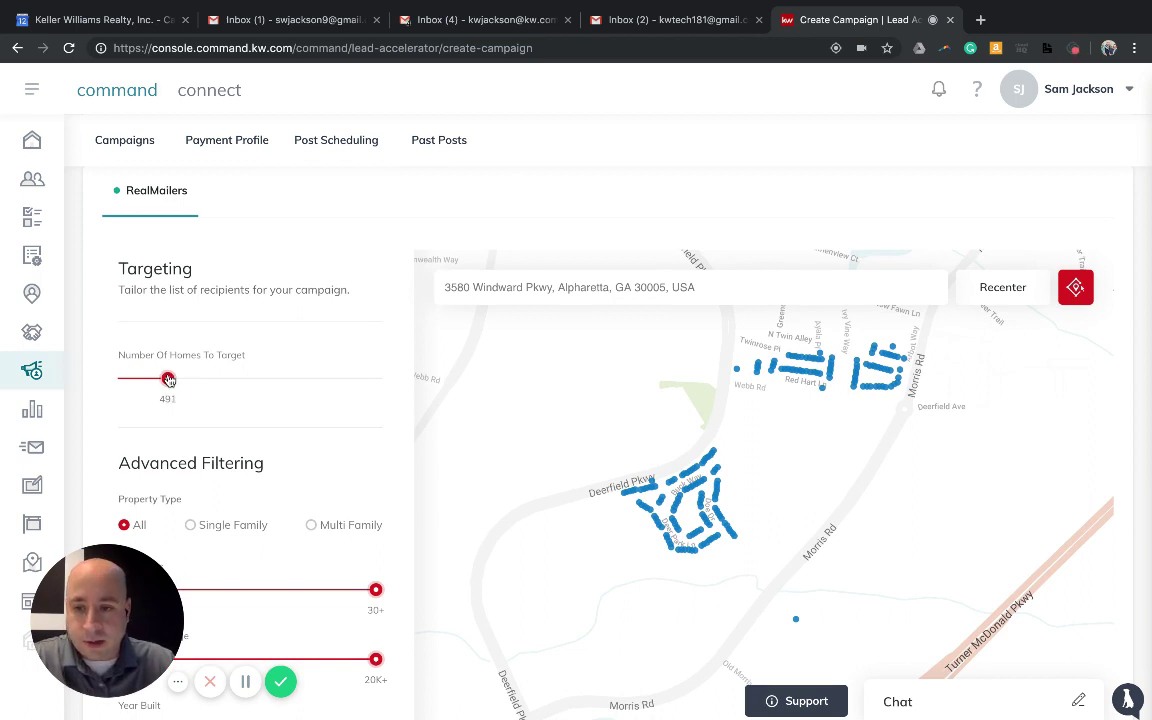
left_click_drag(169, 380, 170, 380)
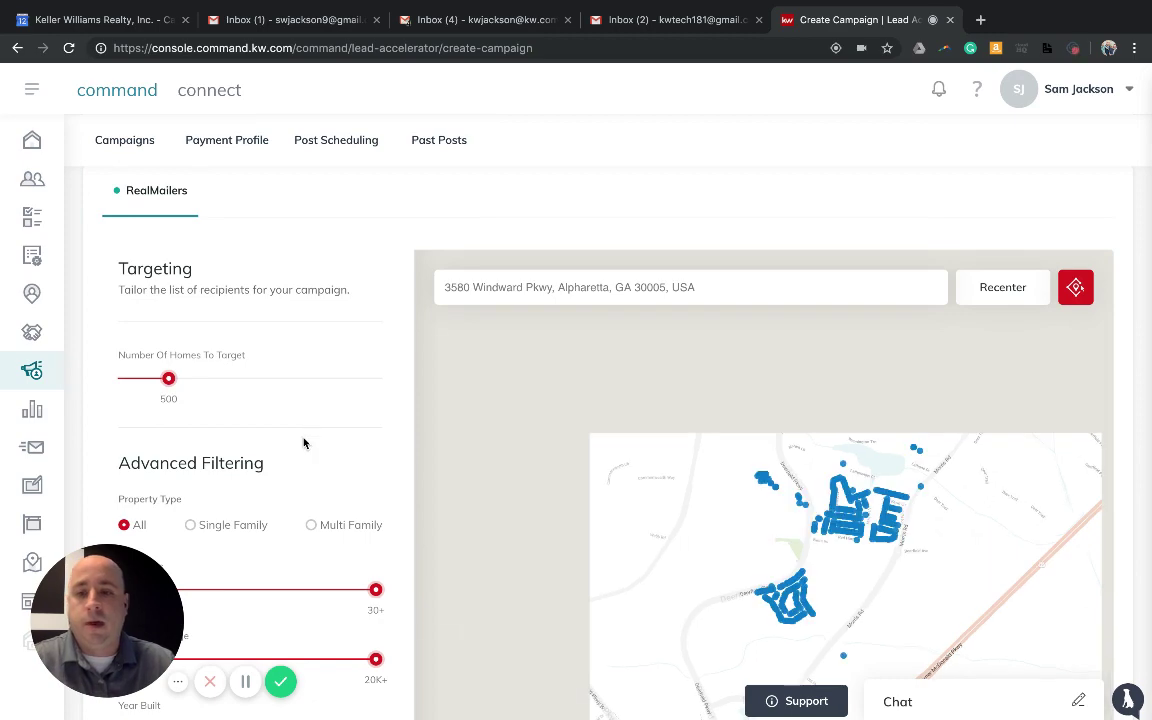
scroll(311, 449, "down", 1)
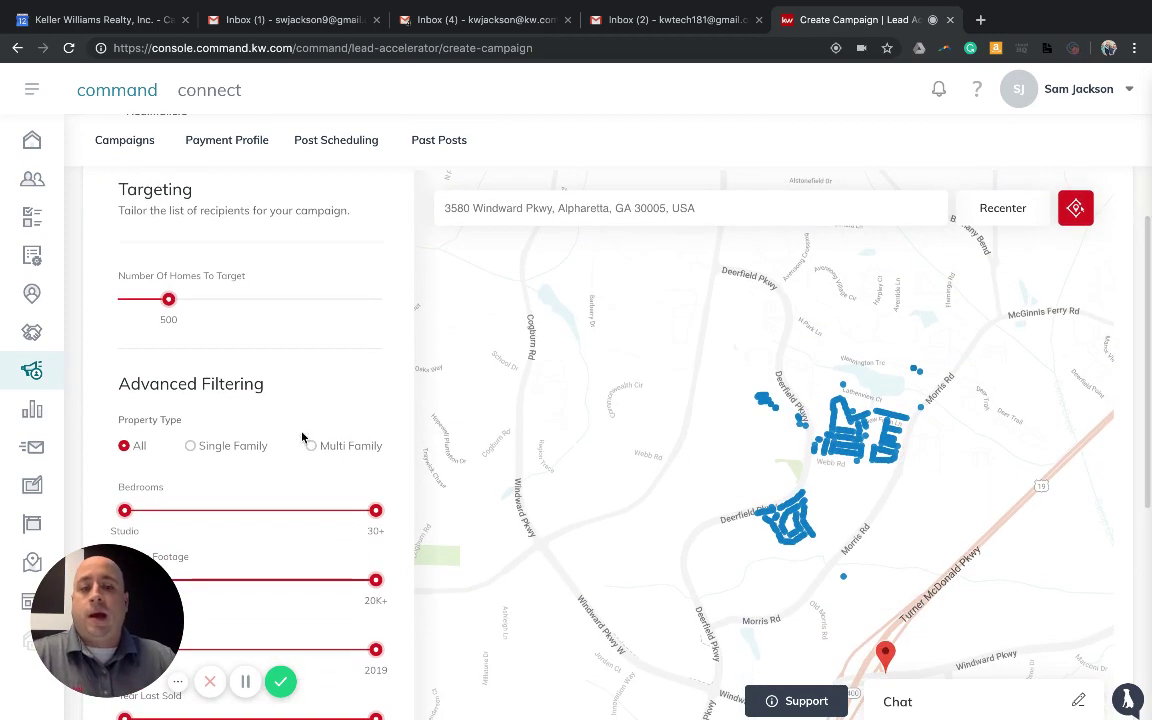
Limit targeting to single-family homes with 2 to 6 bedrooms
scroll(306, 438, "down", 1)
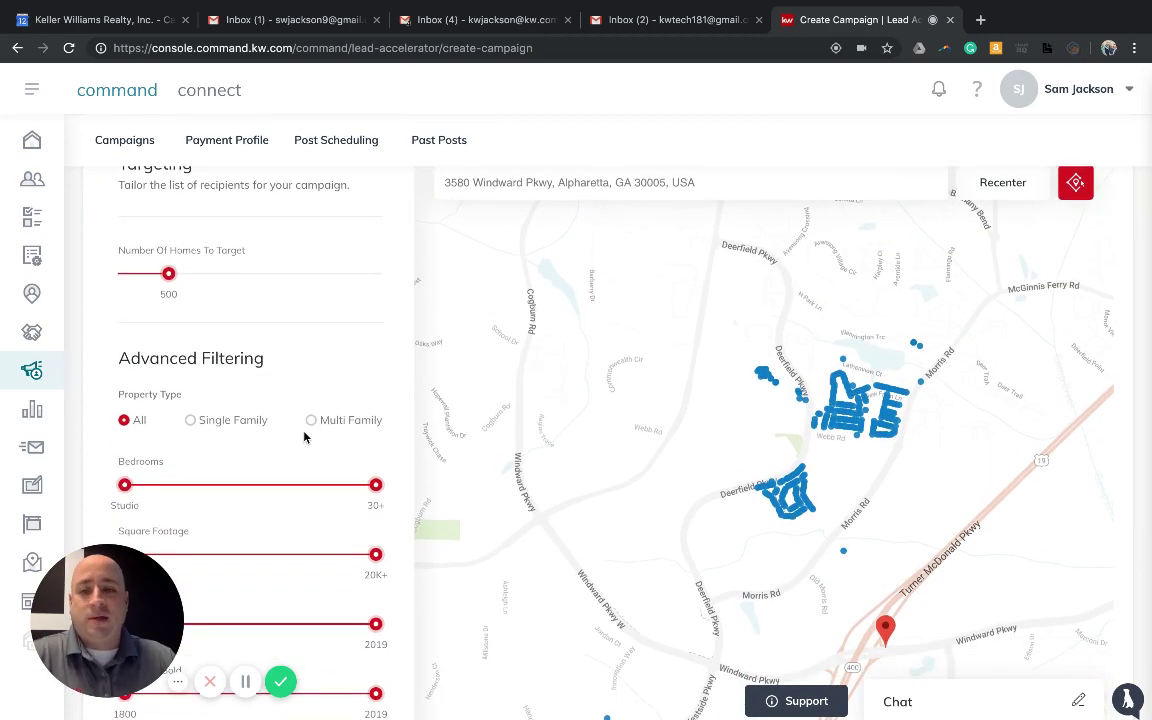
left_click(190, 421)
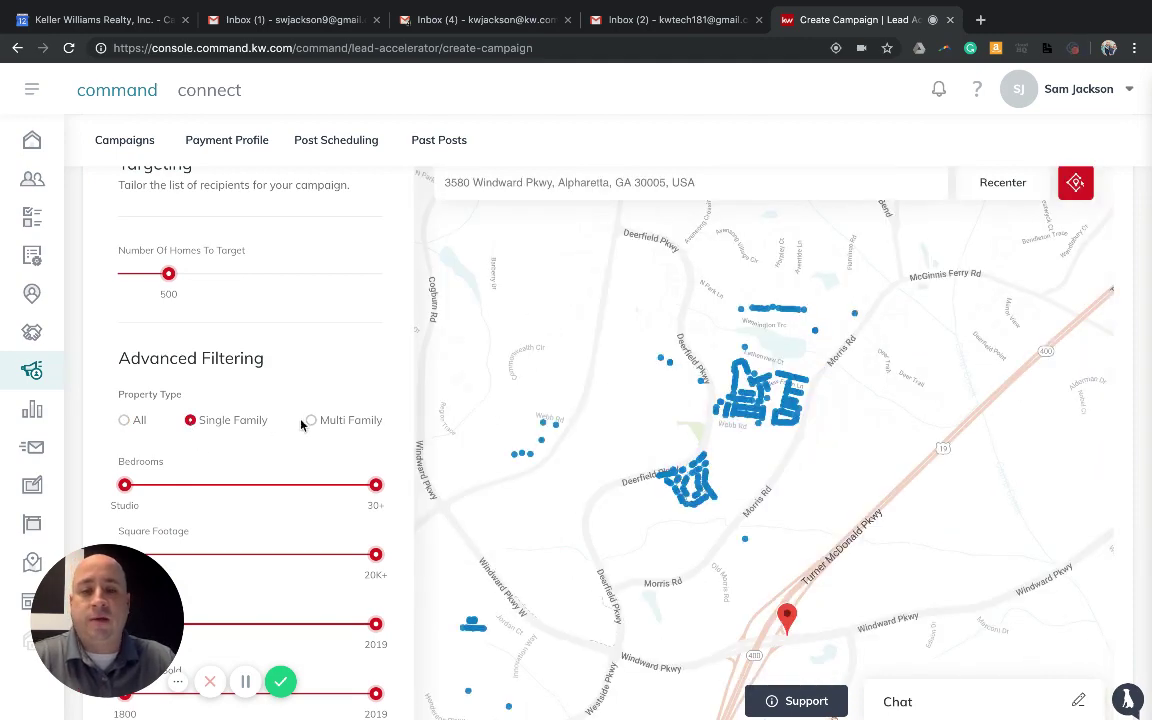
scroll(280, 437, "down", 1)
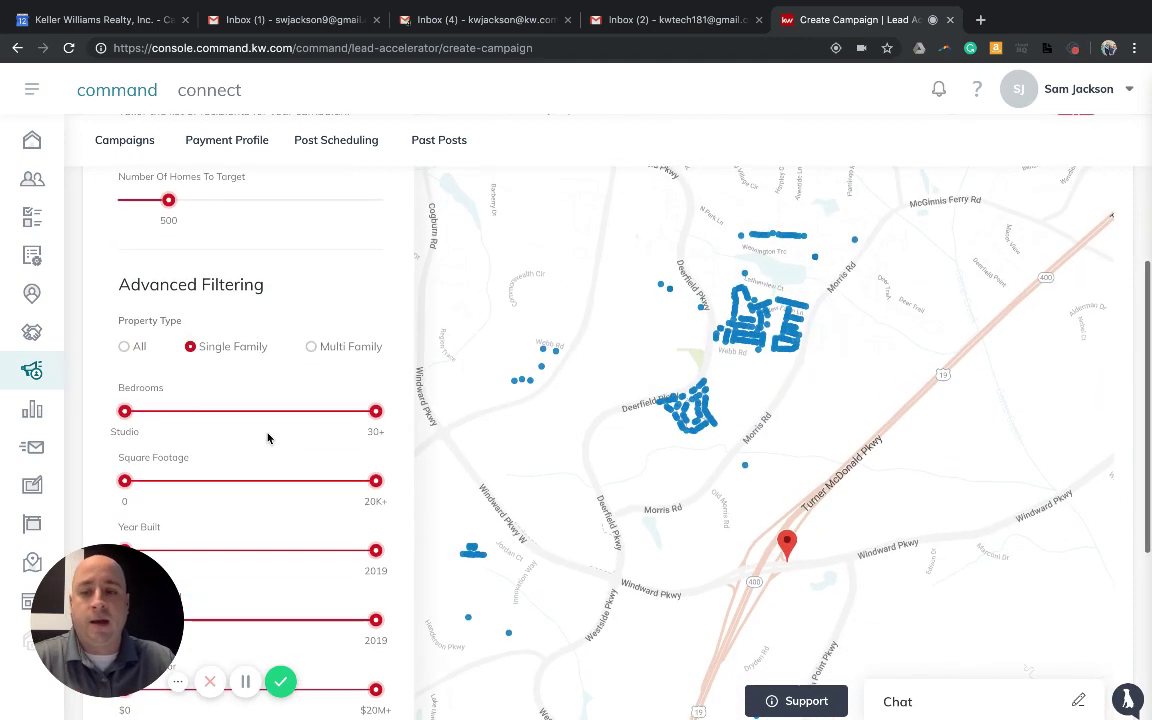
left_click_drag(125, 429, 160, 434)
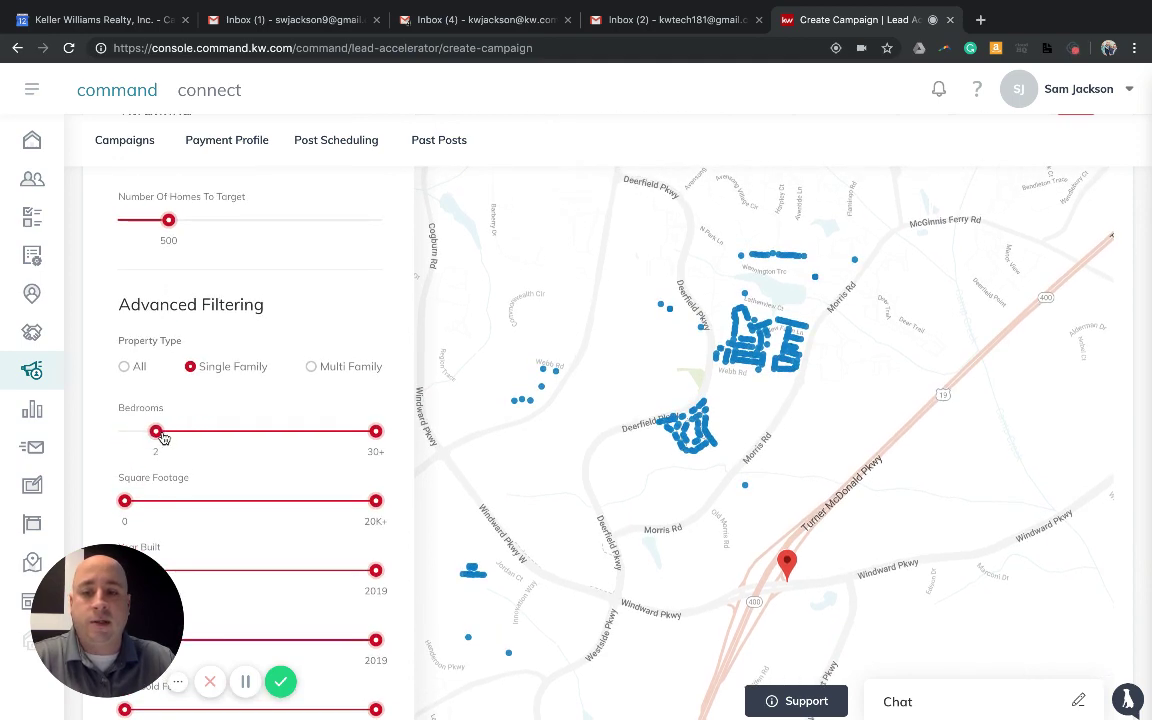
left_click_drag(375, 432, 211, 433)
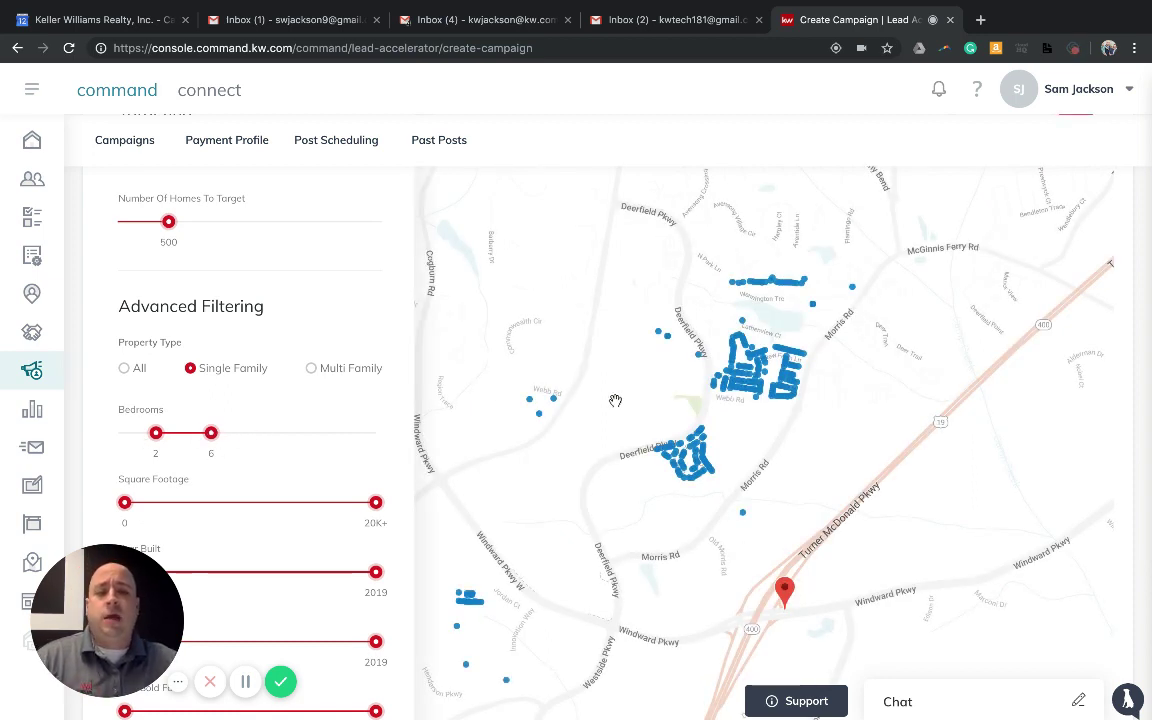
left_click(695, 440)
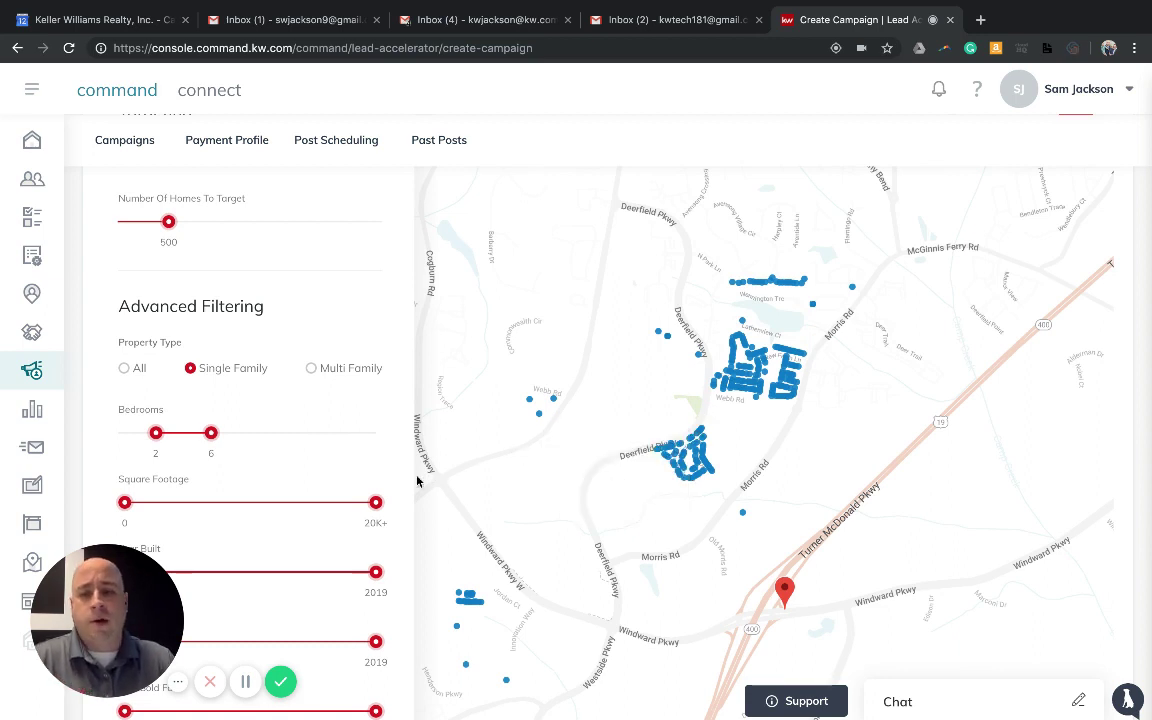
Narrow the Square Footage range to 3,105–15,031
scroll(299, 483, "down", 3)
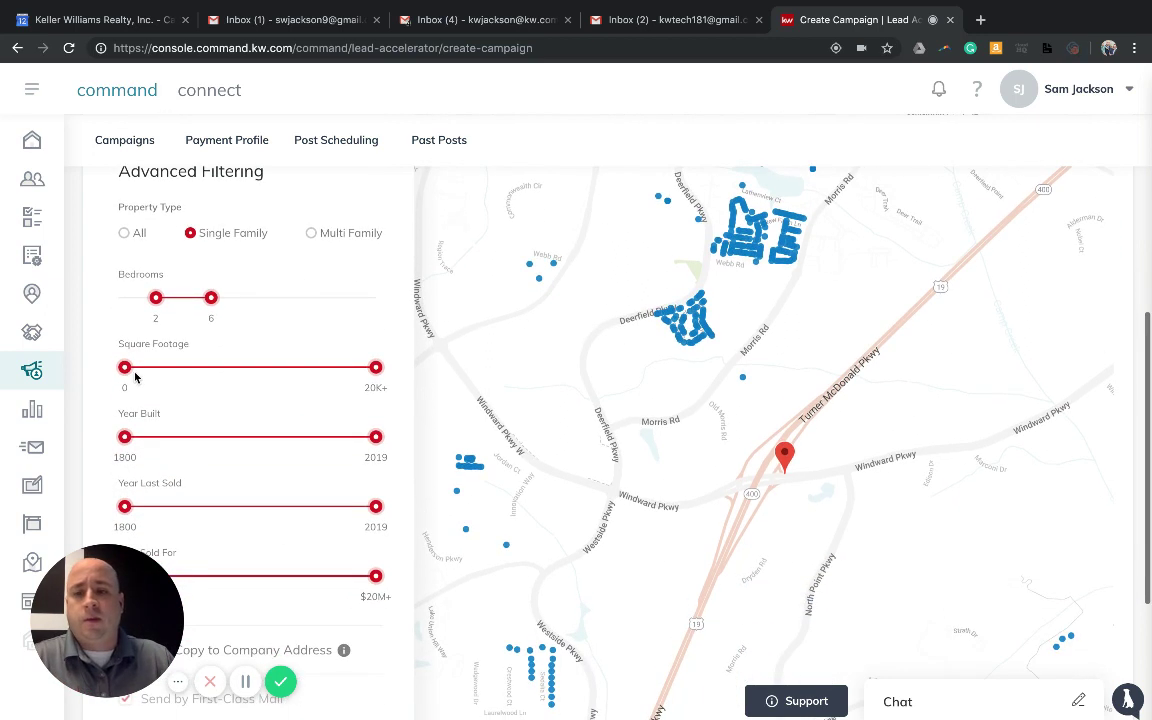
left_click_drag(128, 374, 186, 378)
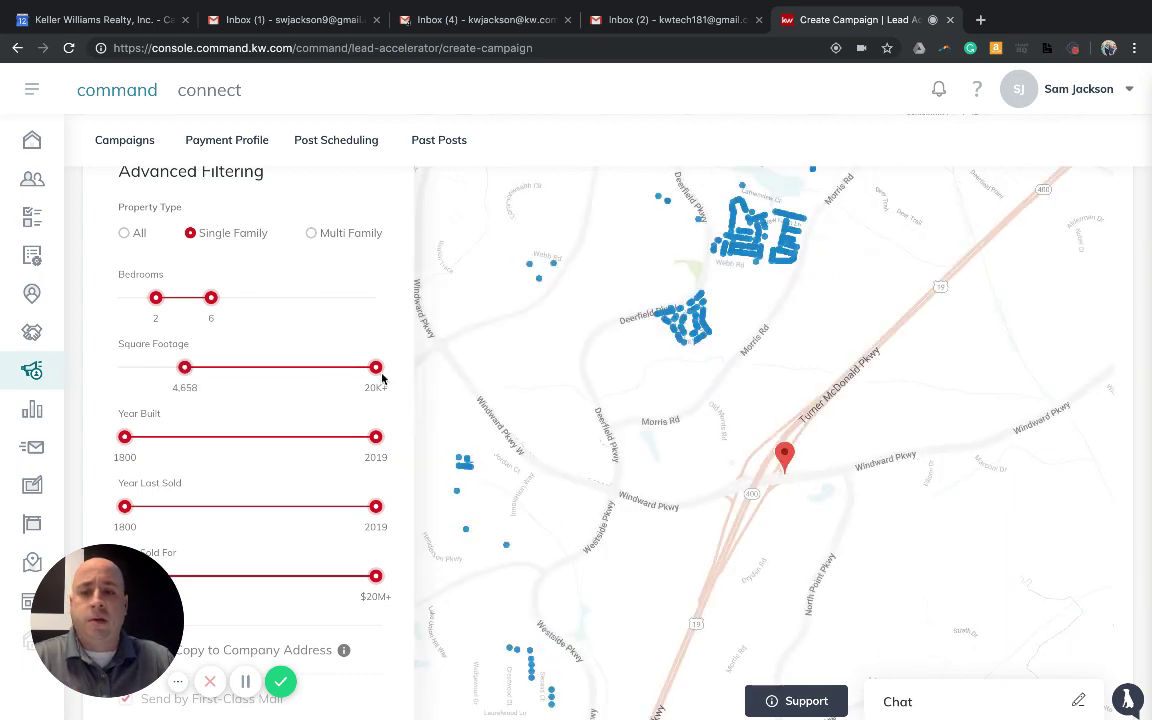
left_click_drag(375, 368, 311, 370)
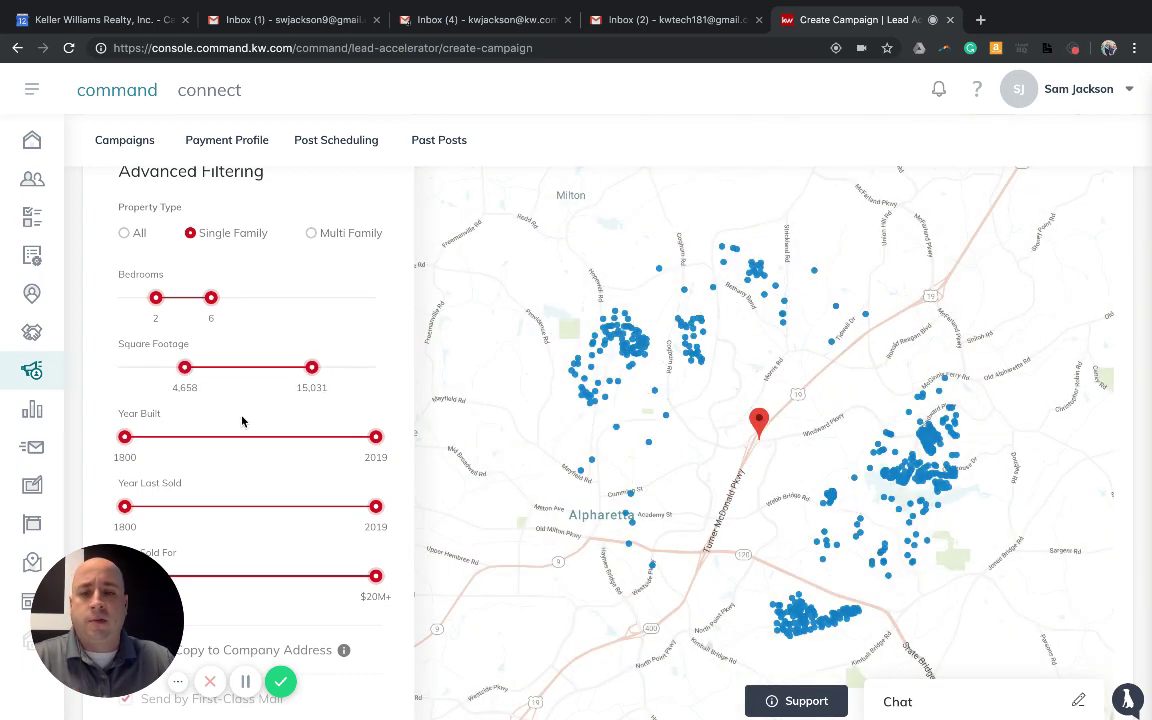
left_click_drag(186, 382, 165, 385)
scroll(220, 427, "down", 3)
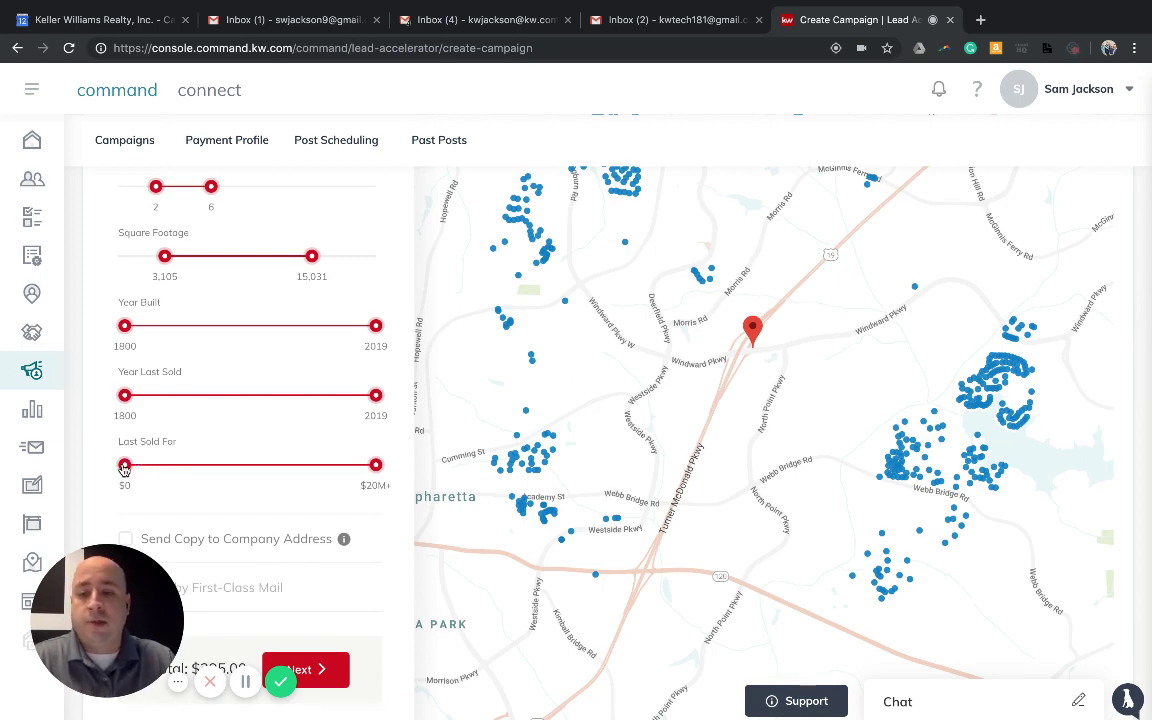
Limit Last Sold For to $155.3K–$844.7K and Year Last Sold to 1800–2016
left_click_drag(124, 466, 144, 466)
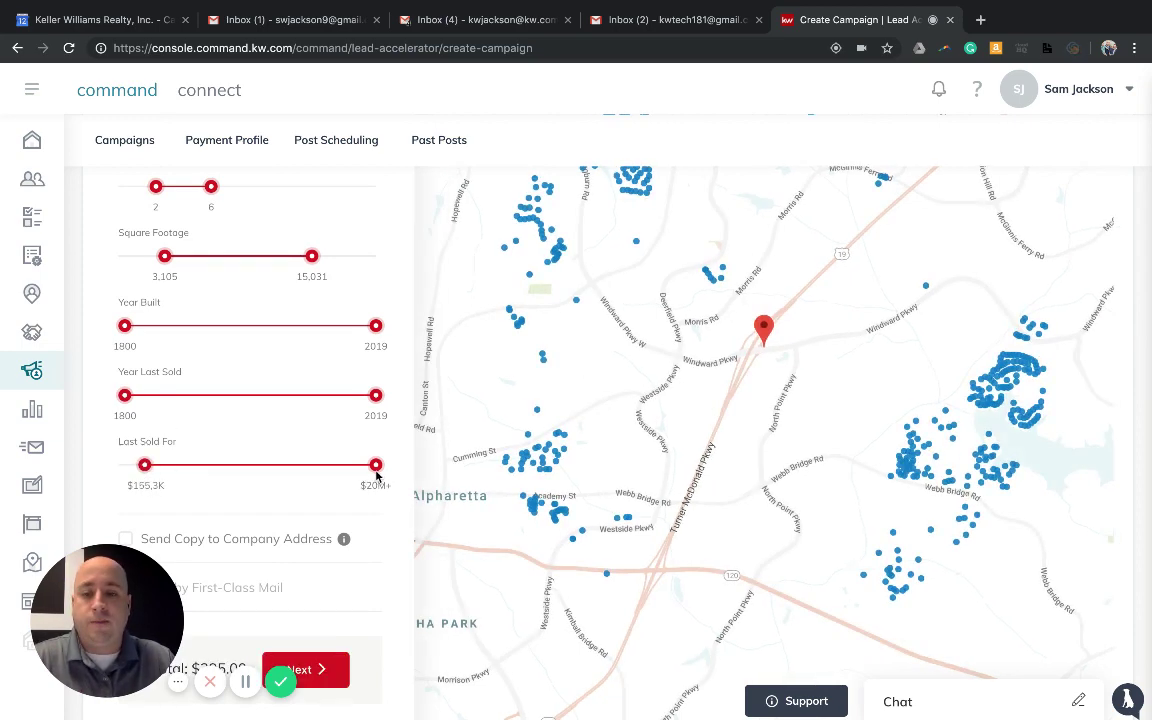
left_click_drag(377, 474, 227, 479)
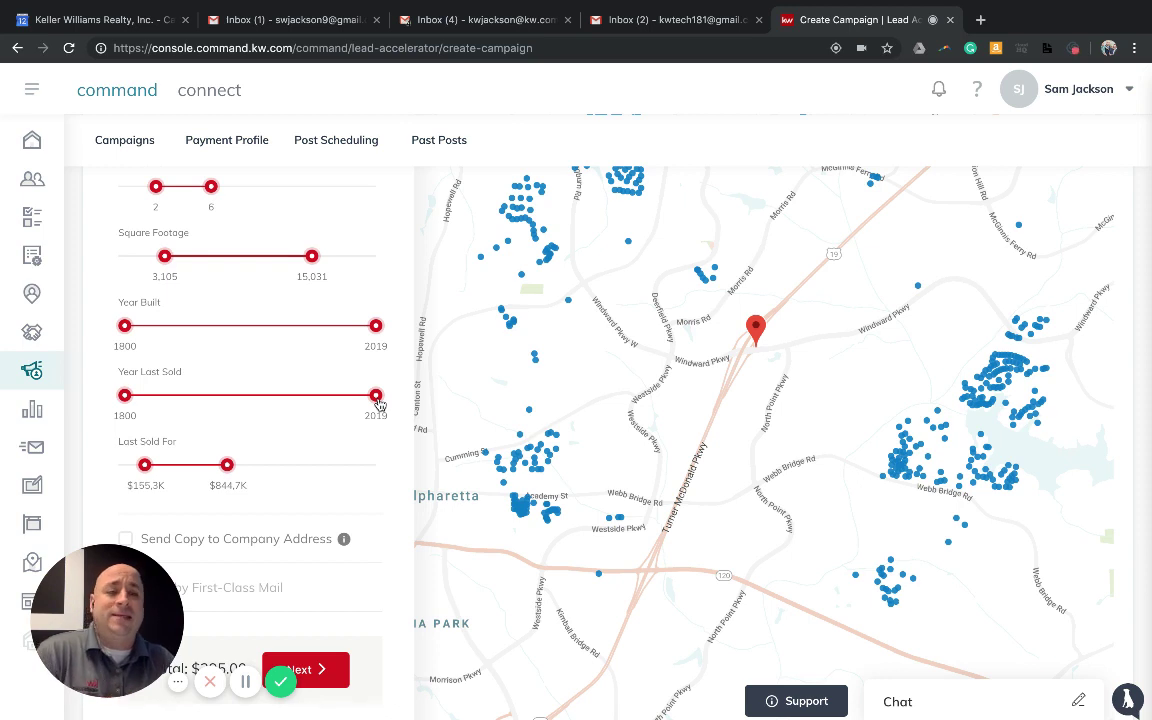
left_click_drag(376, 397, 327, 413)
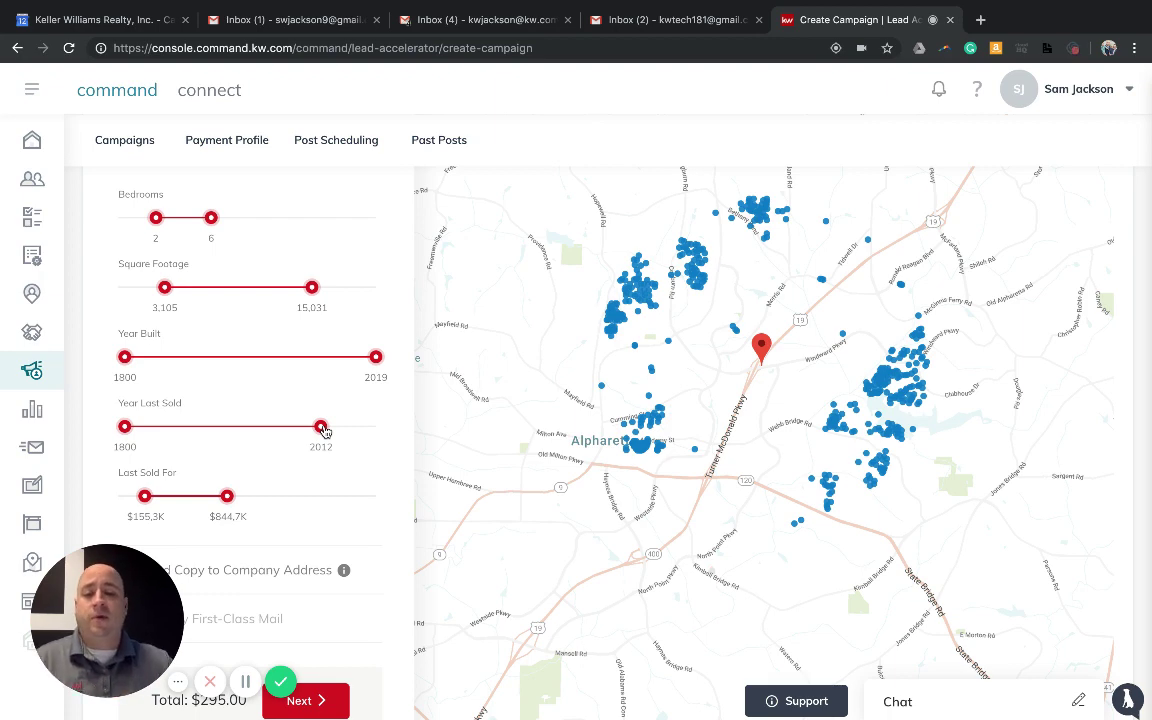
scroll(323, 430, "up", 1)
left_click_drag(321, 468, 358, 472)
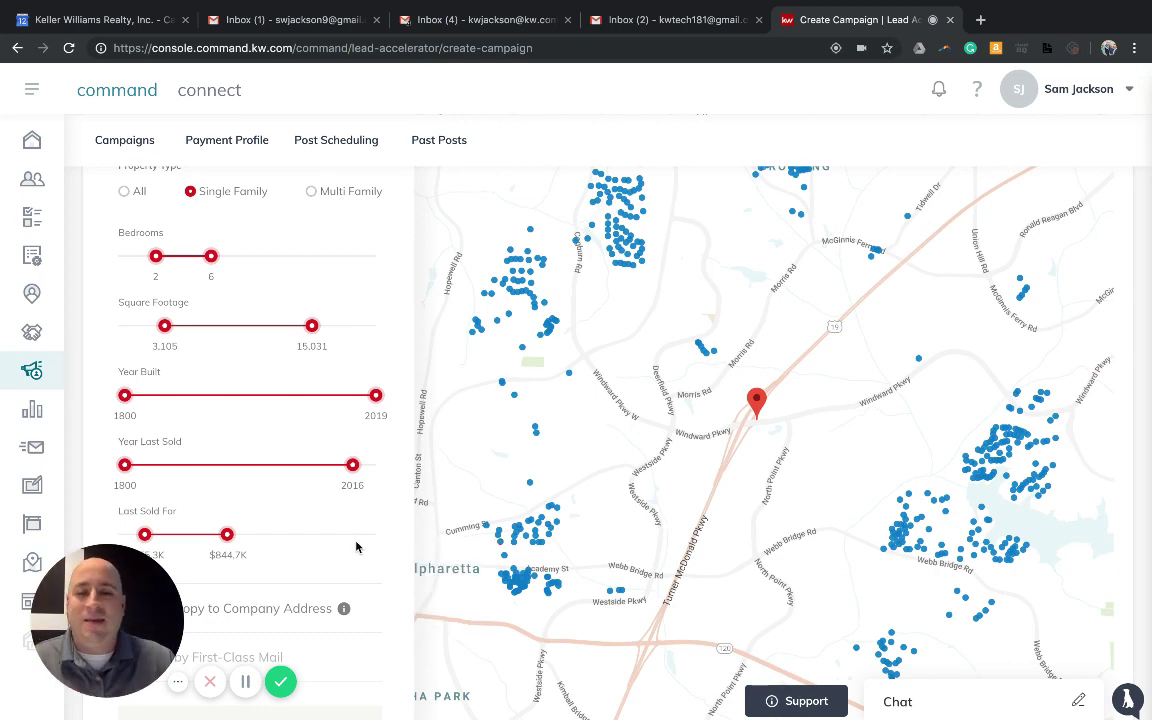
scroll(356, 546, "down", 2)
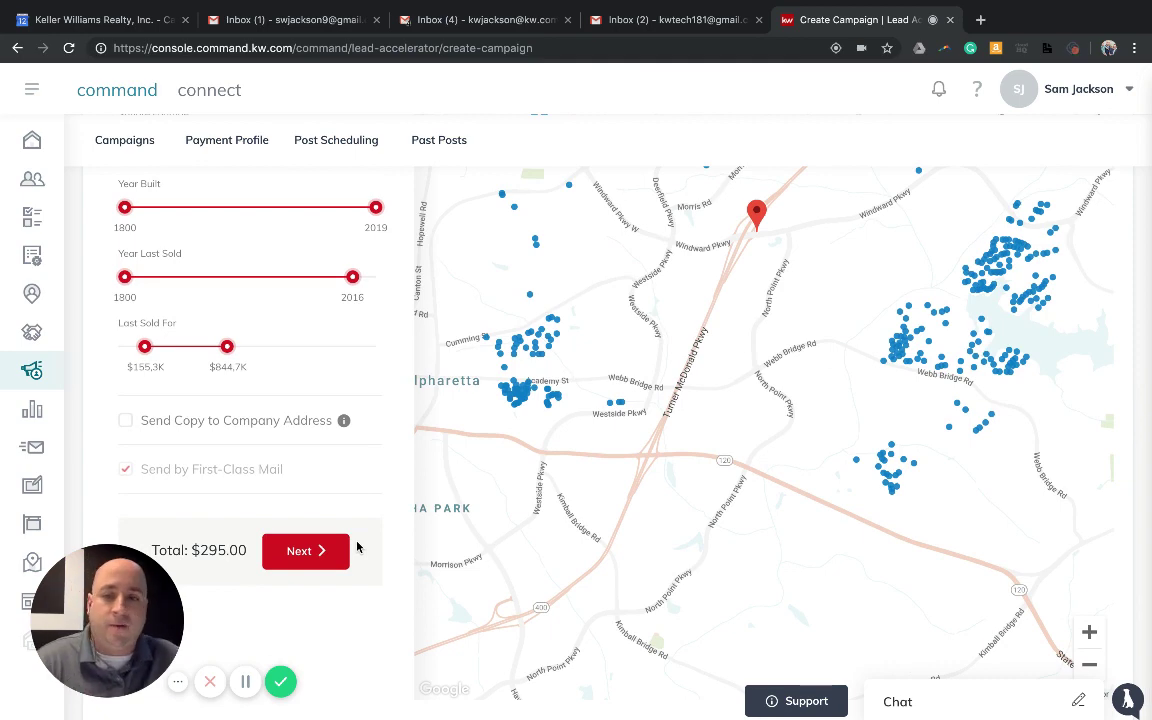
Pan and zoom the targeting map out to show the wider region around the office
scroll(327, 501, "down", 1)
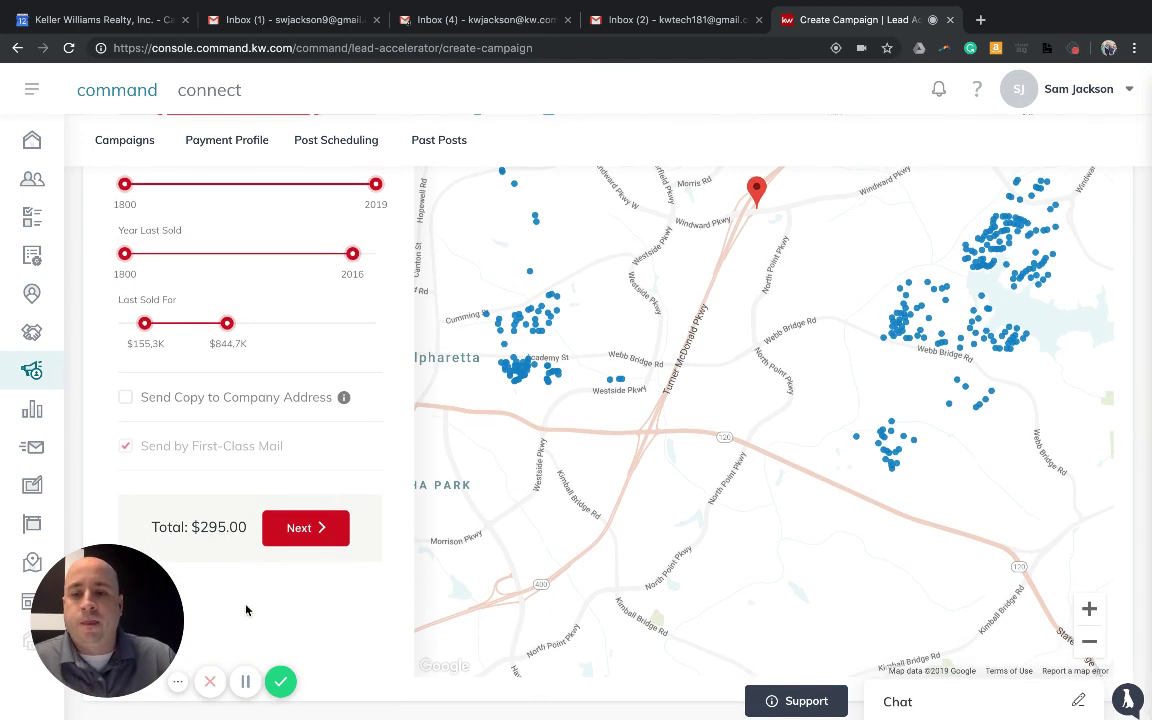
scroll(325, 563, "up", 3)
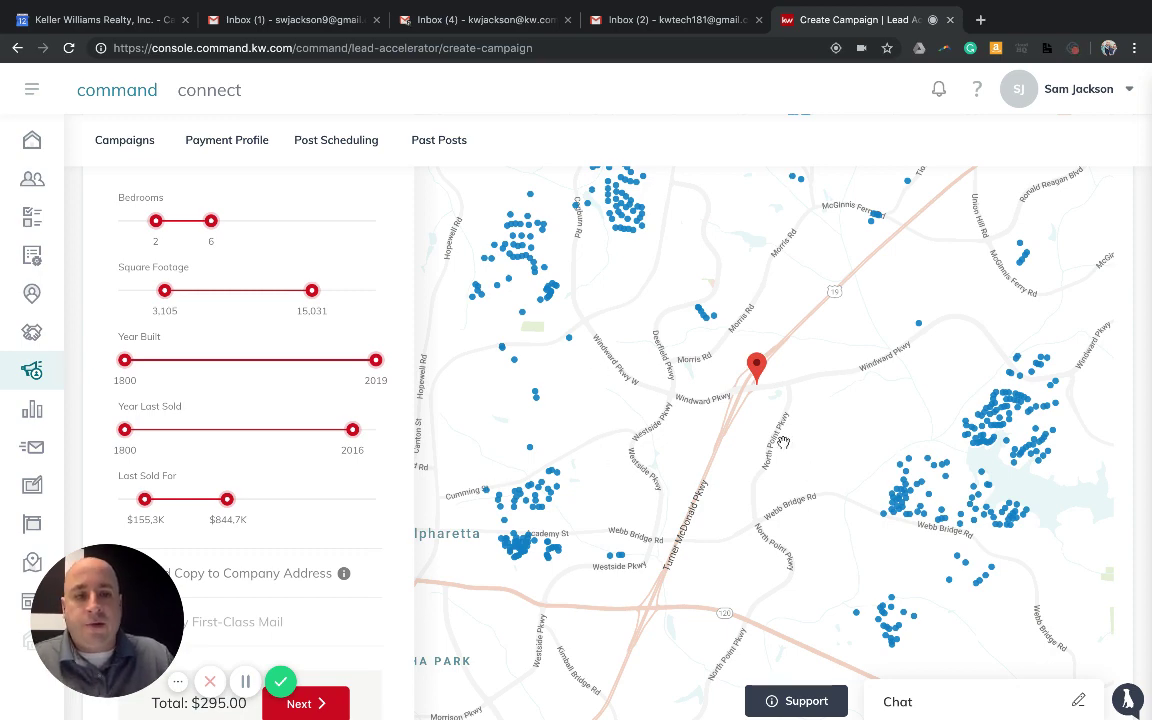
left_click_drag(783, 443, 771, 478)
scroll(775, 470, "down", 1)
scroll(779, 458, "down", 3)
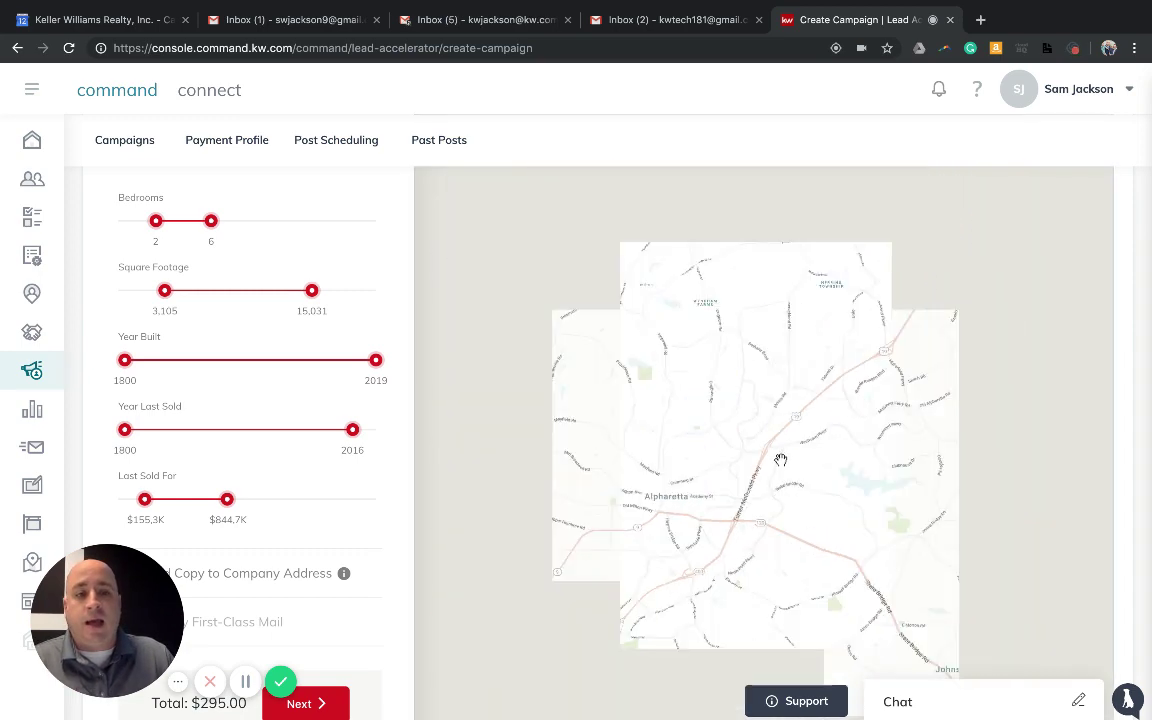
scroll(1133, 373, "up", 1)
scroll(1133, 373, "up", 2)
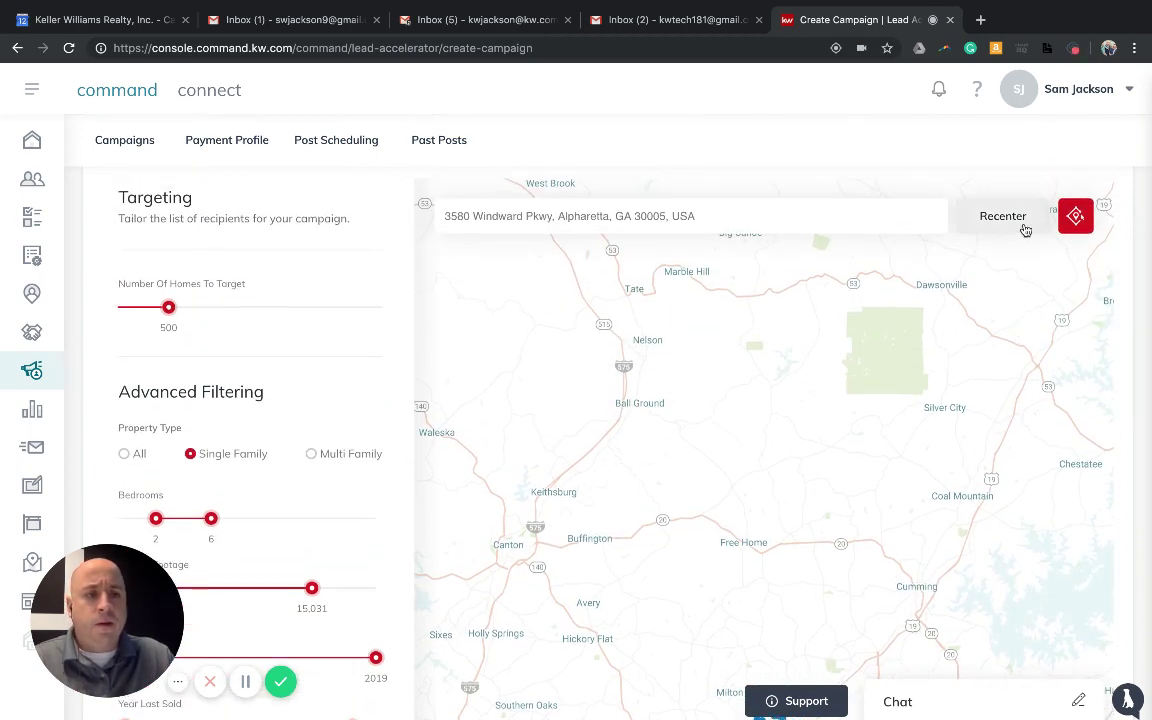
Draw and close a five-corner target polygon on the Alpharetta map with the Polygon Targeting Tool
left_click(1076, 217)
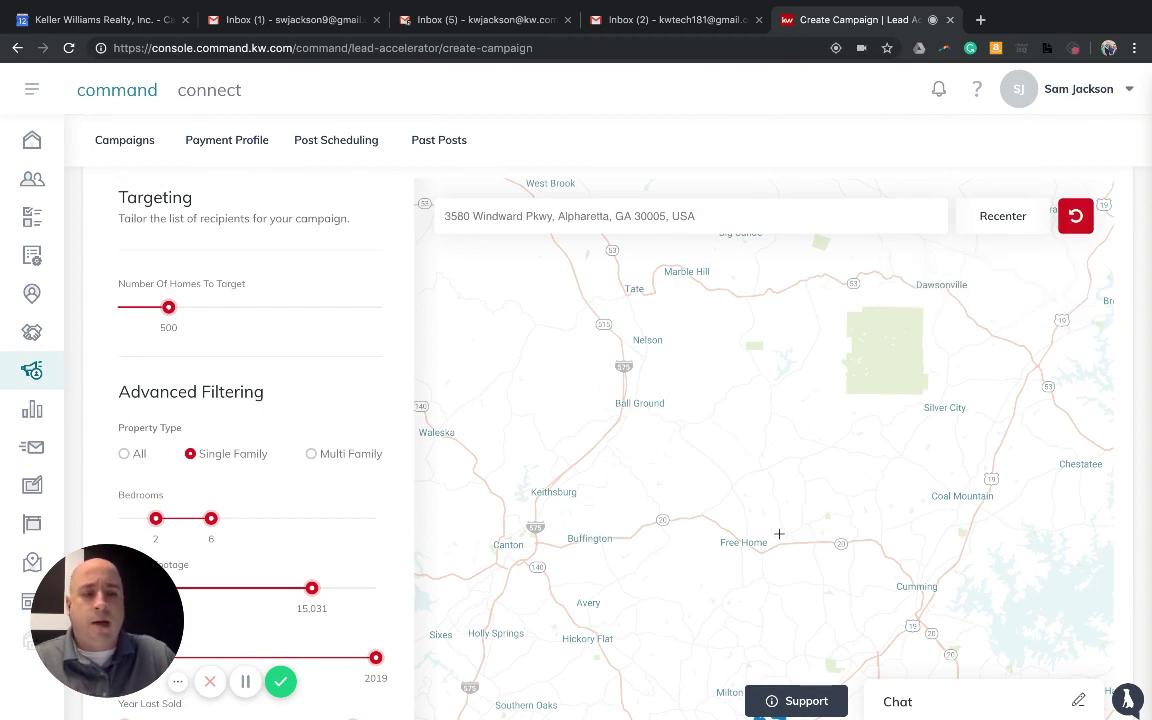
scroll(780, 554, "down", 1)
scroll(780, 554, "down", 3)
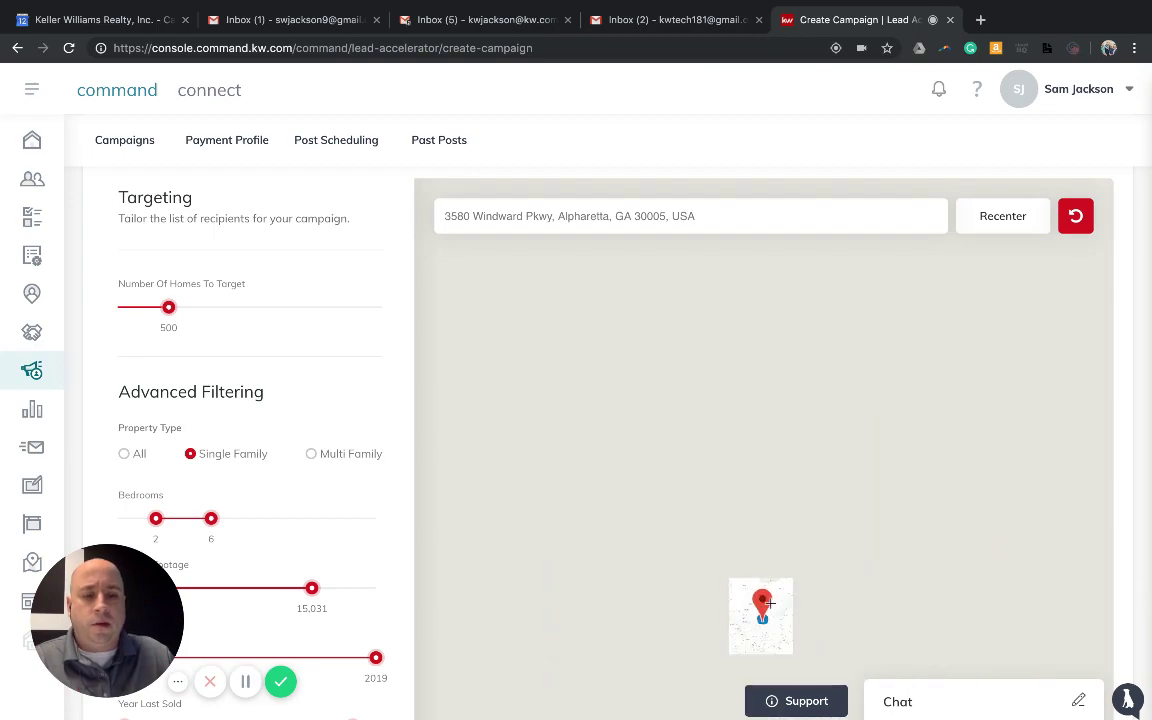
scroll(762, 638, "up", 5)
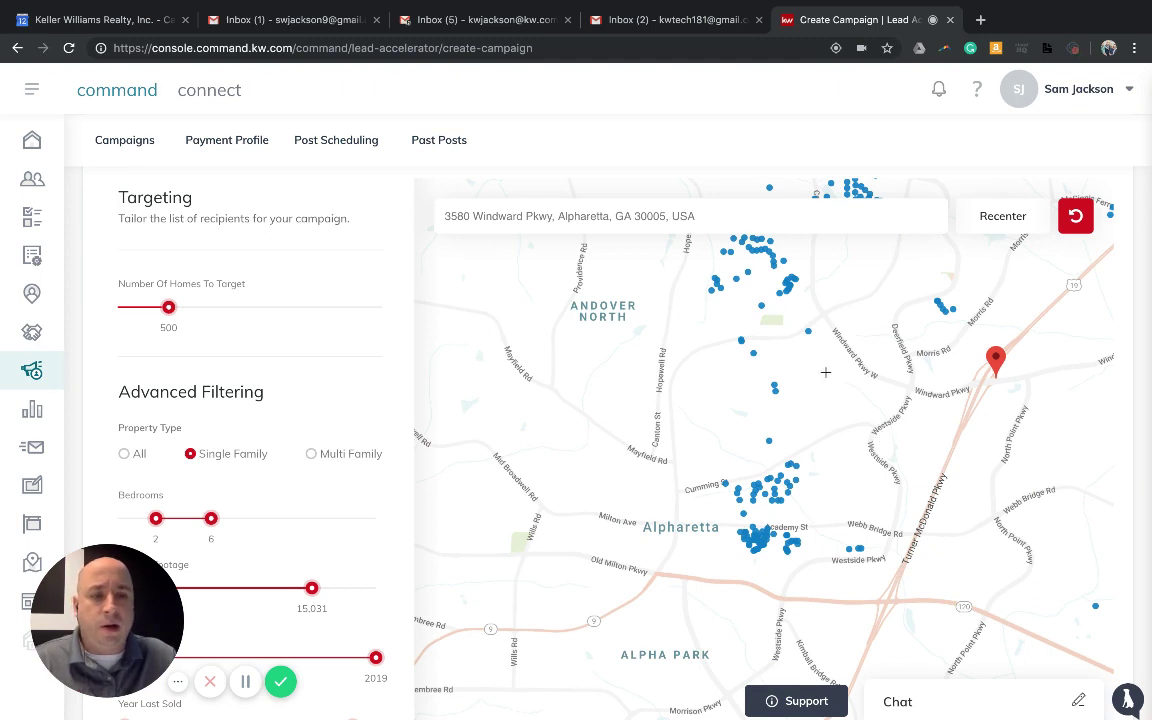
left_click(826, 372)
left_click(757, 347)
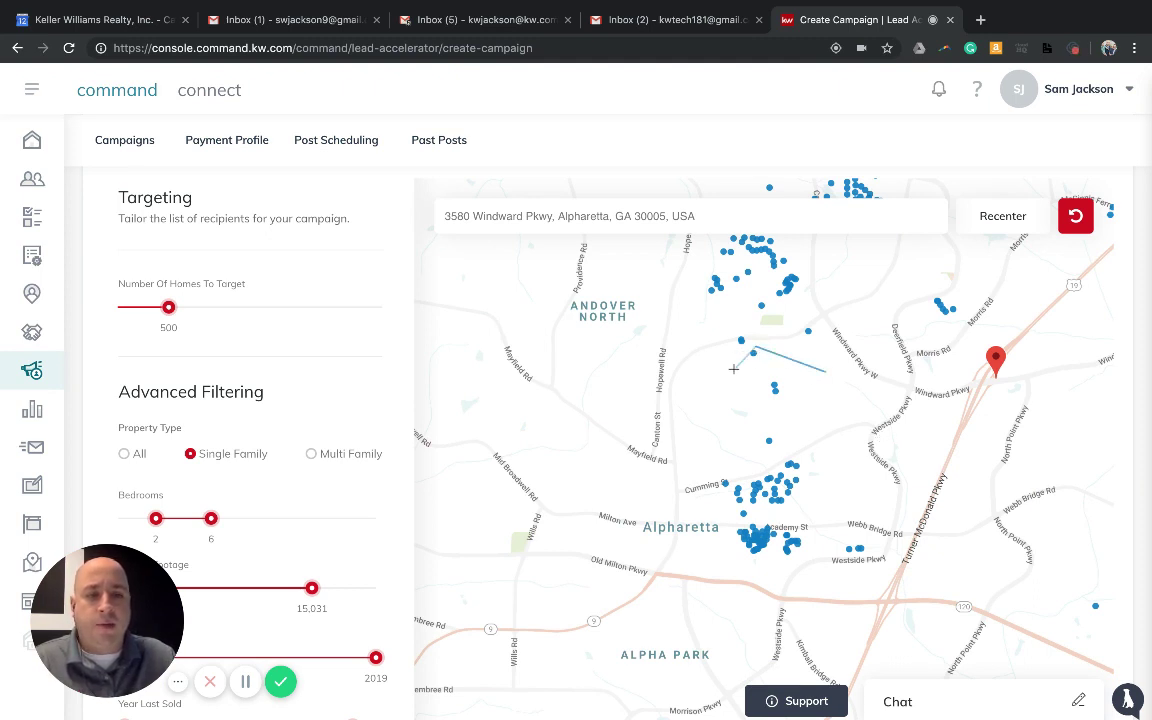
left_click(735, 368)
left_click(750, 397)
left_click(816, 411)
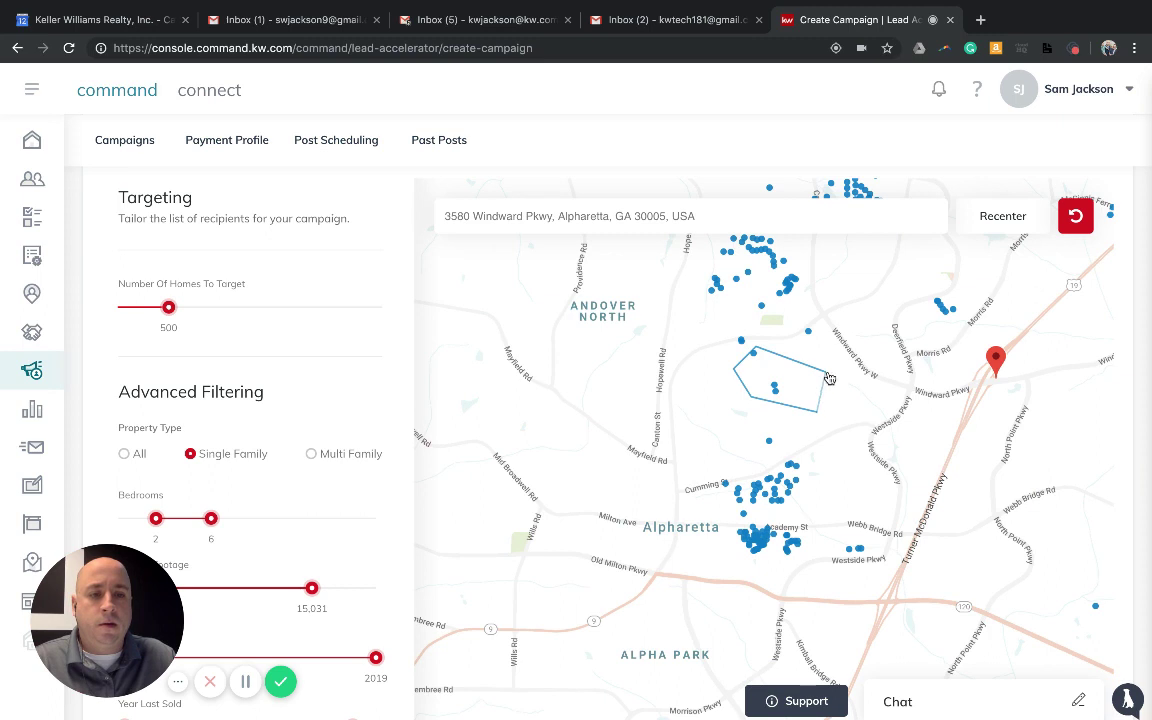
left_click(826, 372)
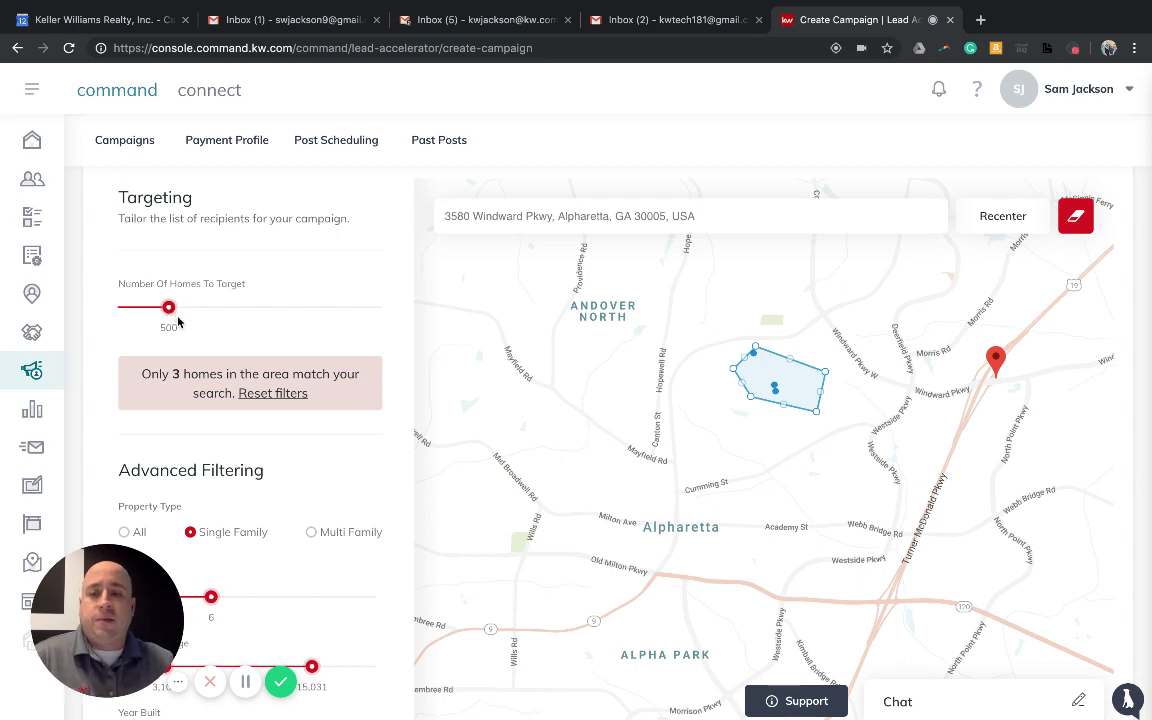
Scroll down to the $1.77 campaign total and pan the map until the target polygon shows again
scroll(211, 327, "down", 2)
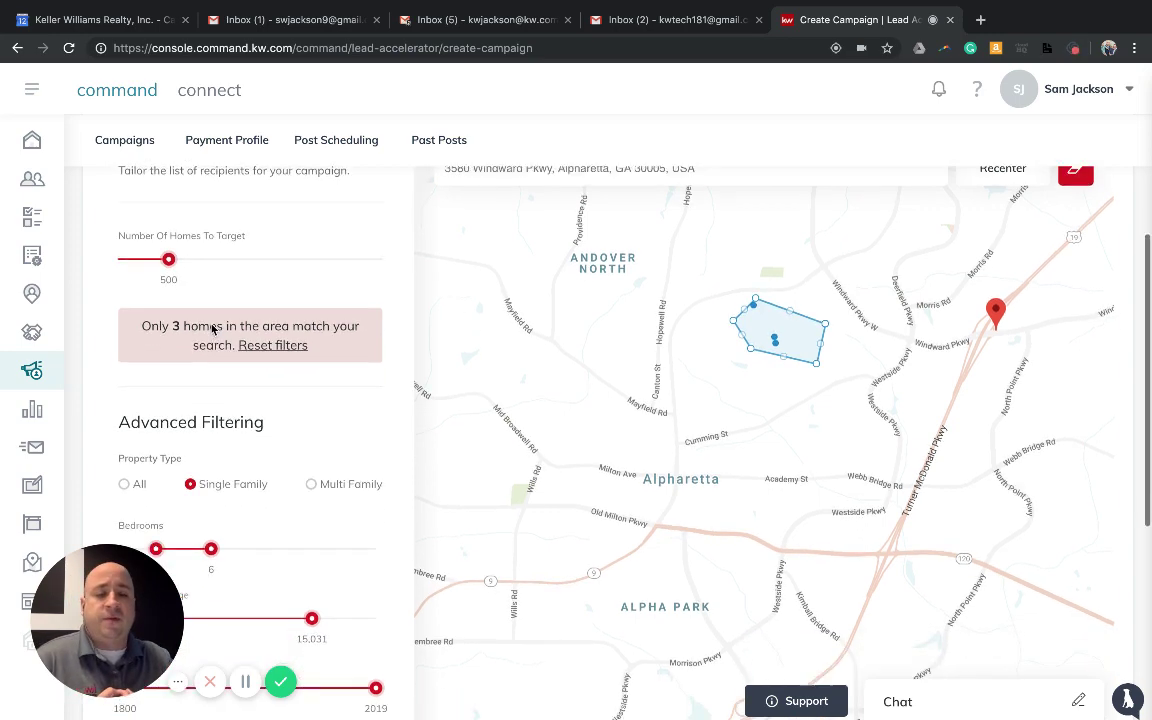
scroll(215, 331, "down", 6)
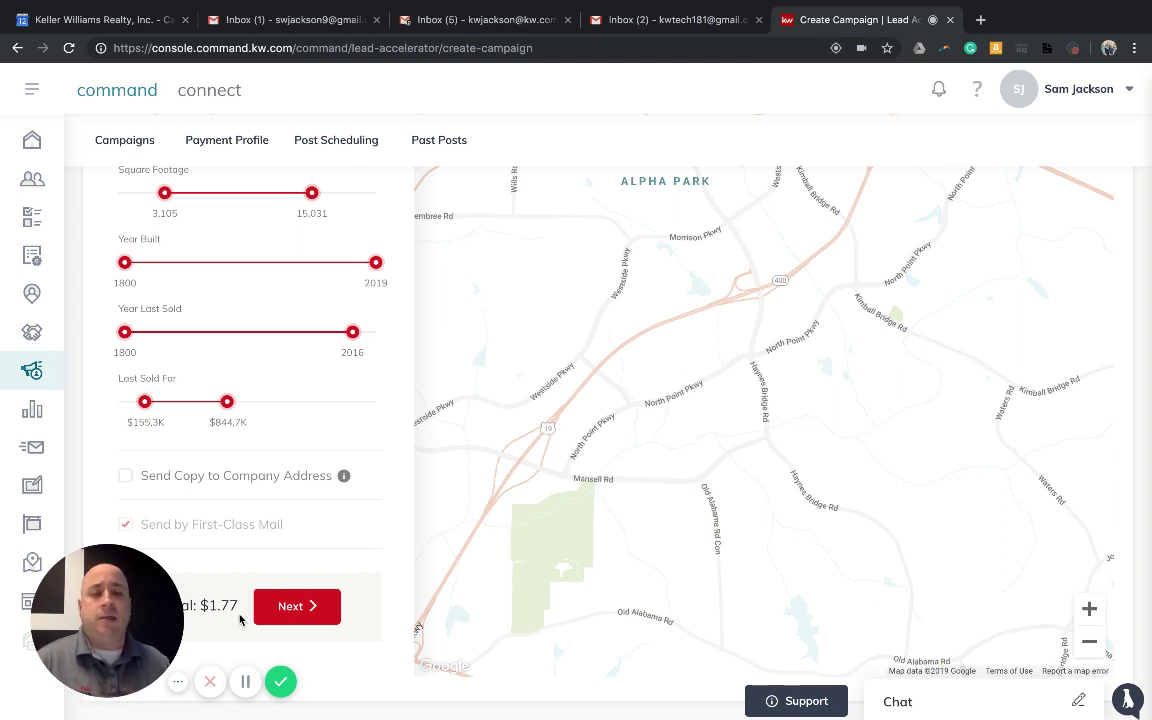
left_click_drag(569, 374, 612, 455)
left_click_drag(628, 372, 639, 514)
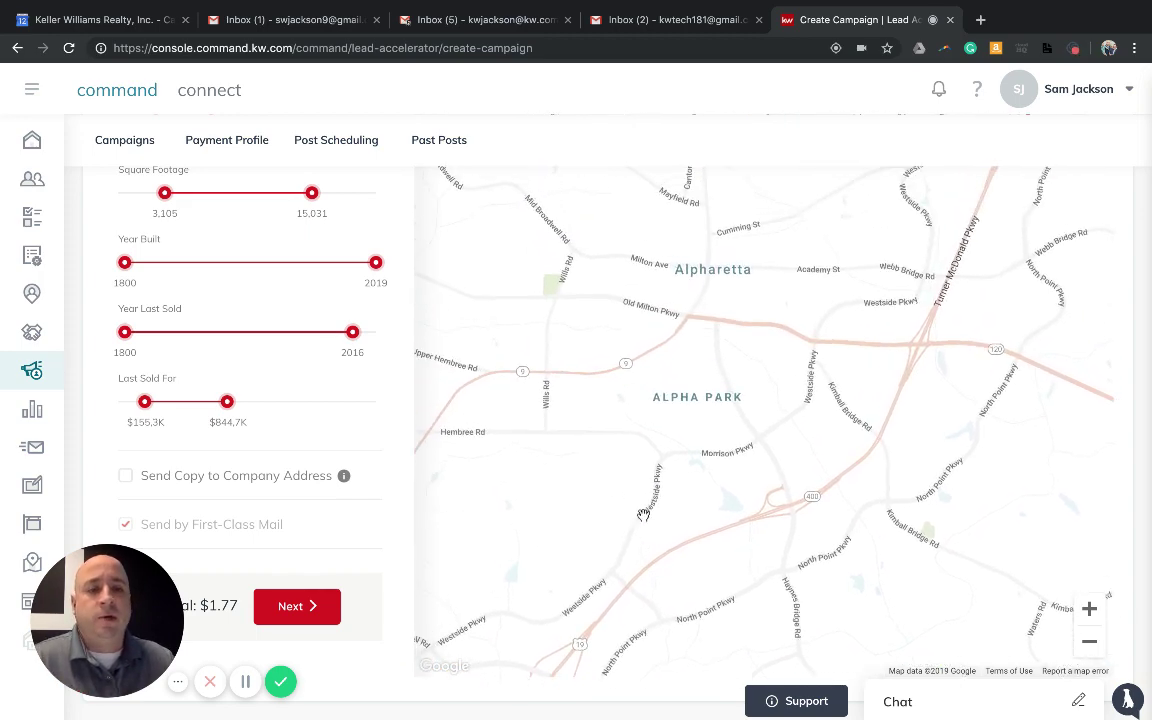
left_click_drag(735, 404, 714, 530)
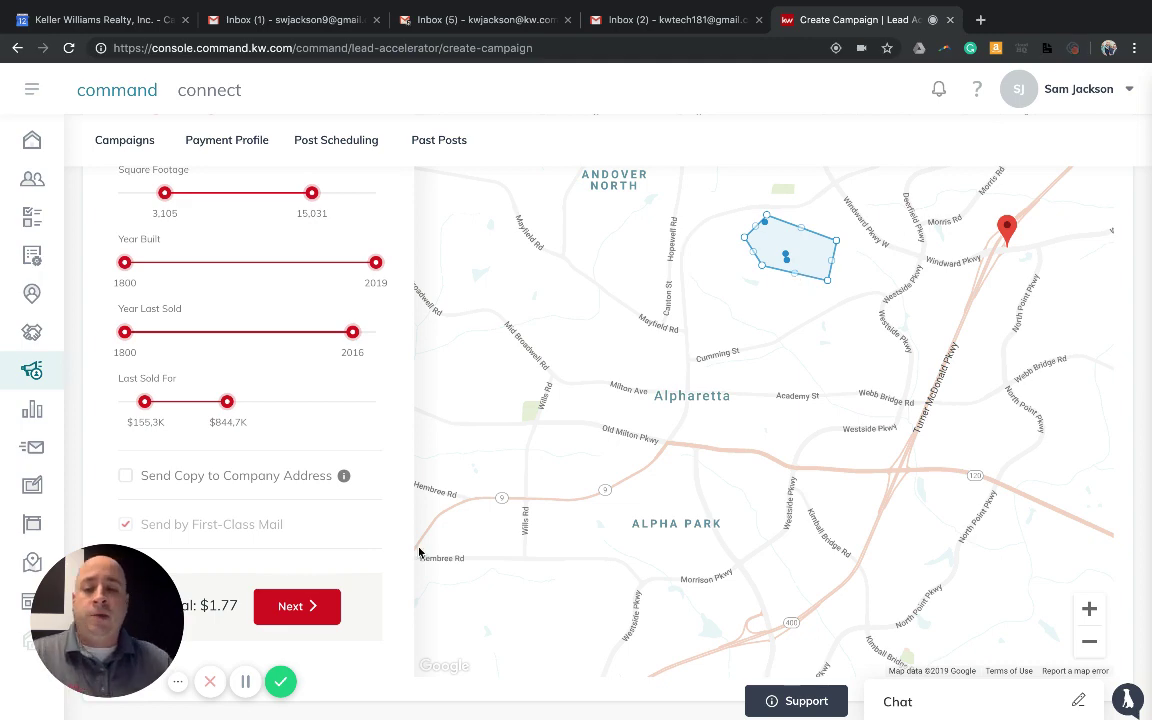
Continue to the order summary for 3 postcards at $1.77 and highlight the '4—6 business days' estimate
left_click(301, 606)
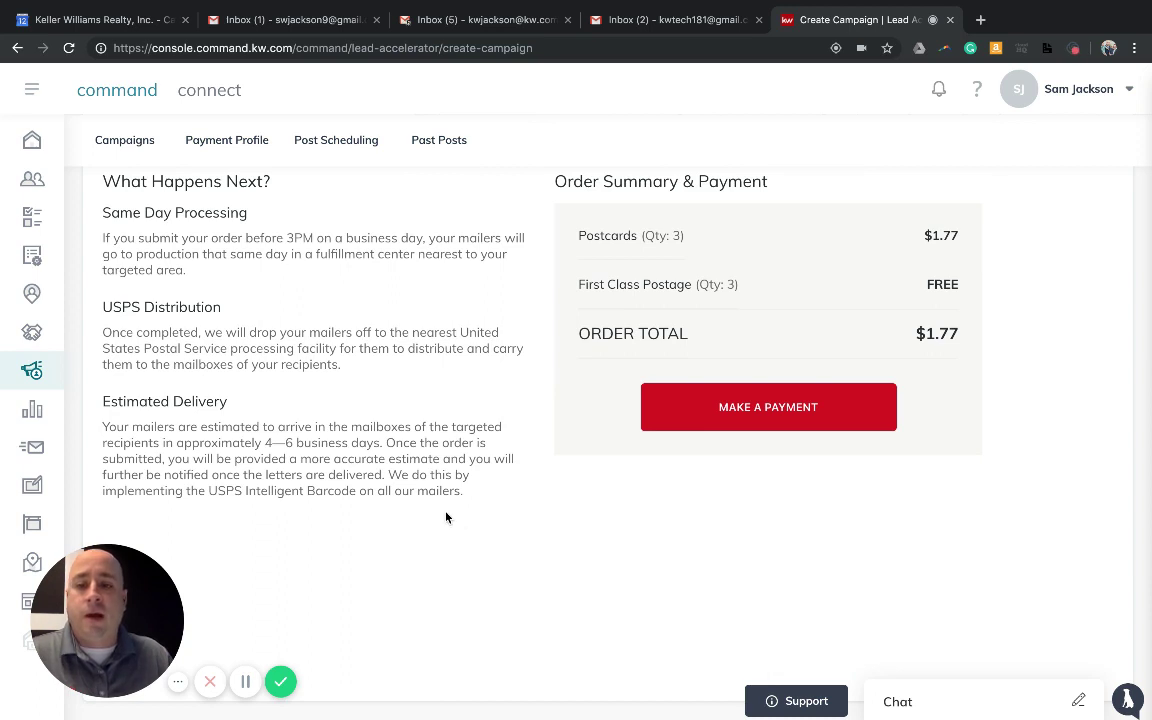
left_click_drag(232, 442, 379, 441)
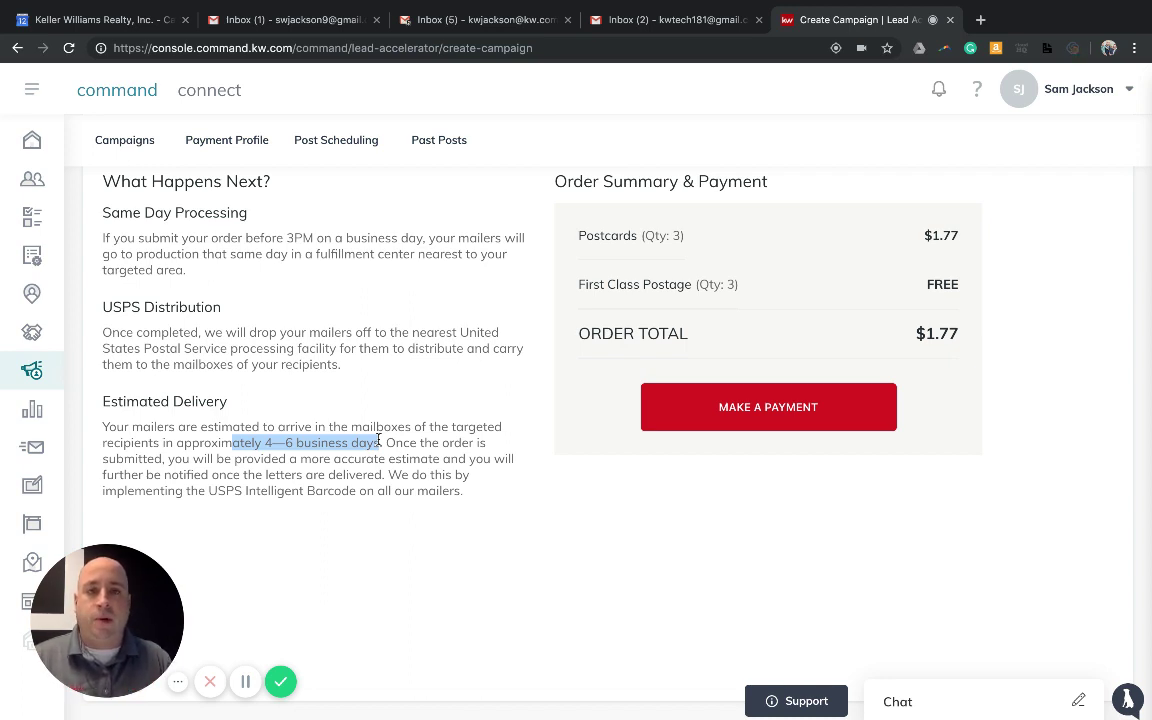
scroll(378, 440, "up", 1)
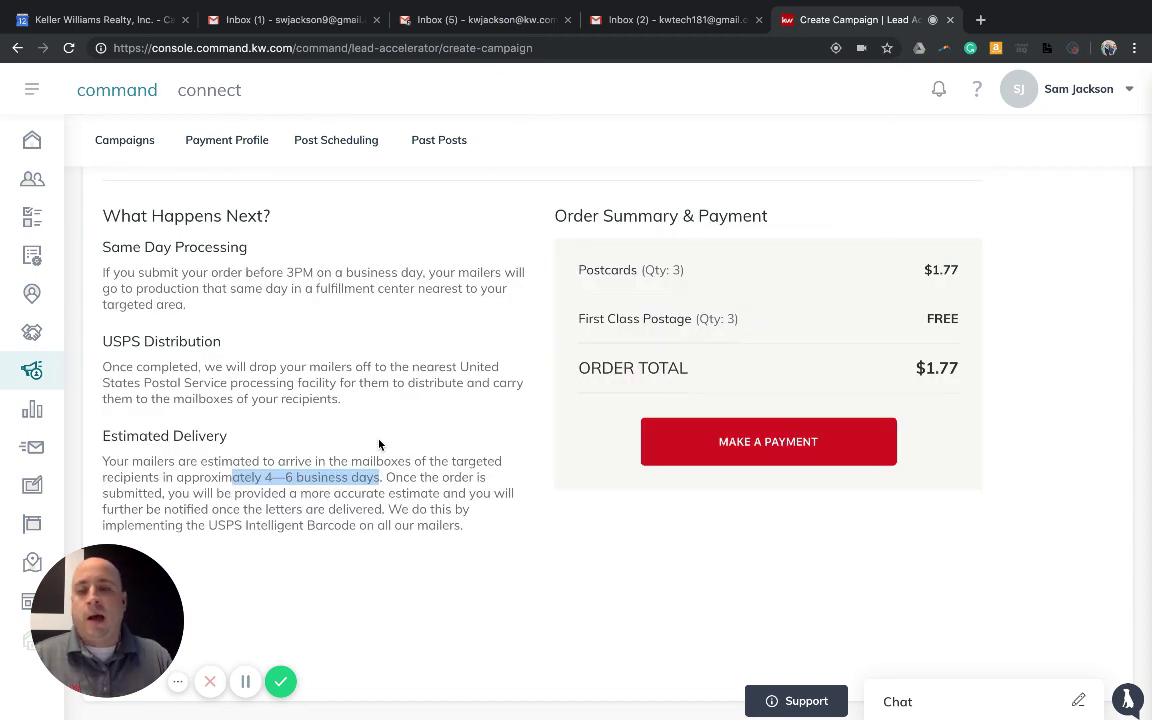